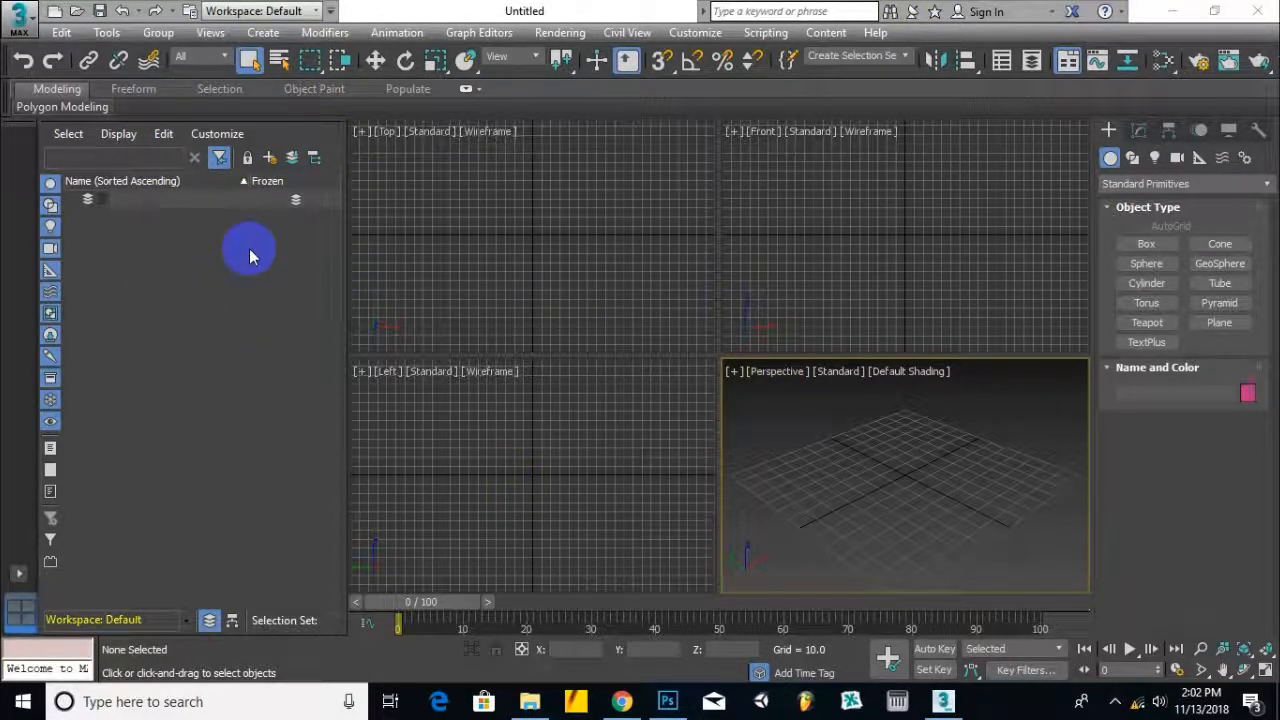
Set the project folder to the shararti folder on the Desktop
{"action": "left_click", "coordinate": [30, 32]}
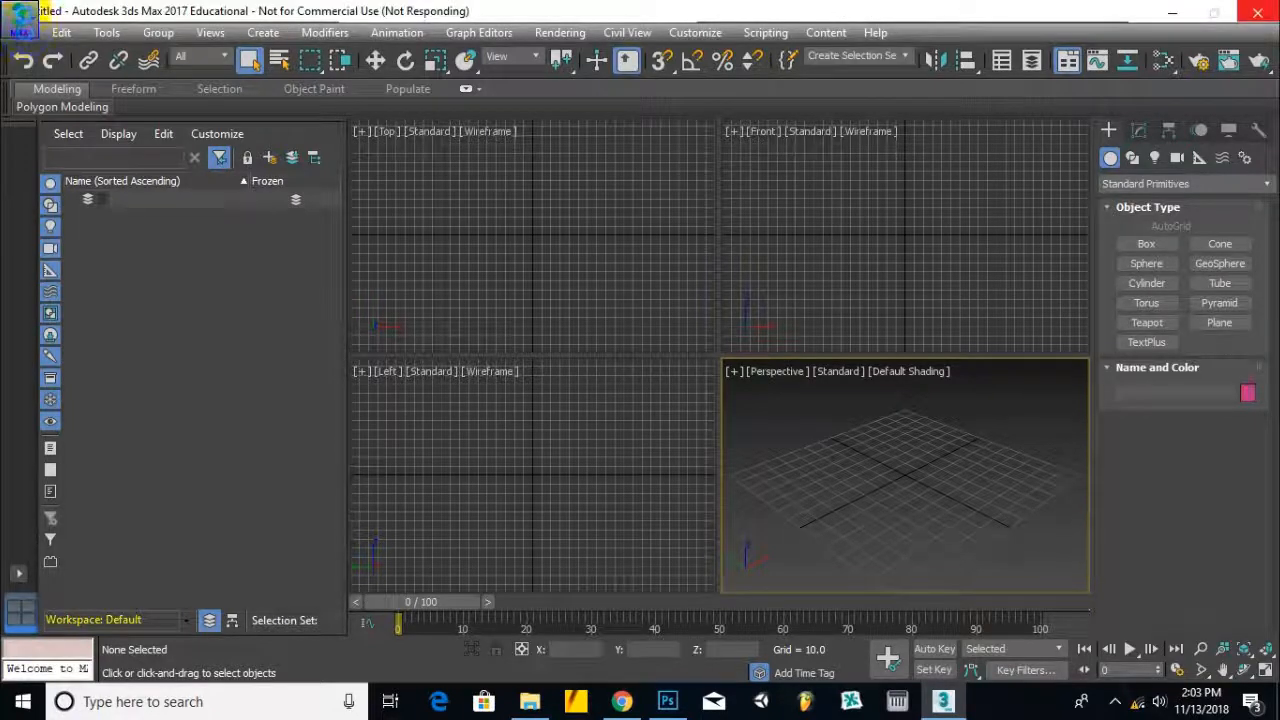
{"action": "left_click", "coordinate": [24, 28]}
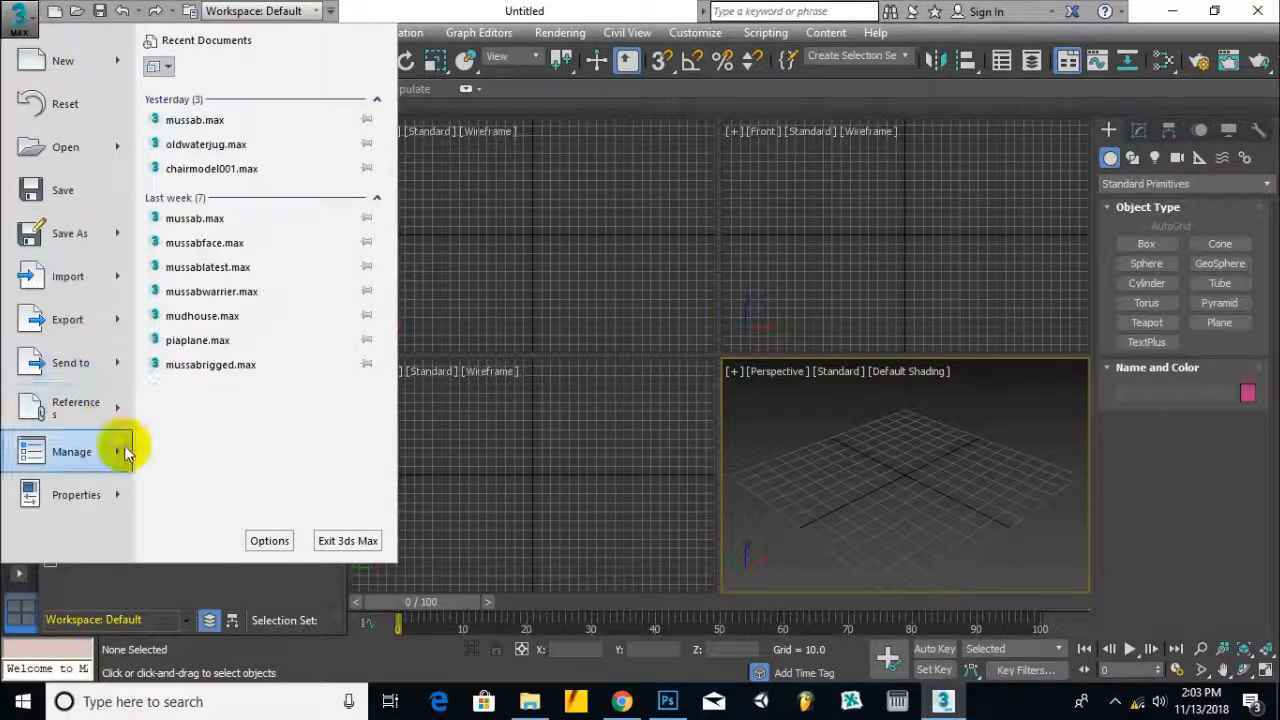
{"action": "mouse_move", "coordinate": [114, 450]}
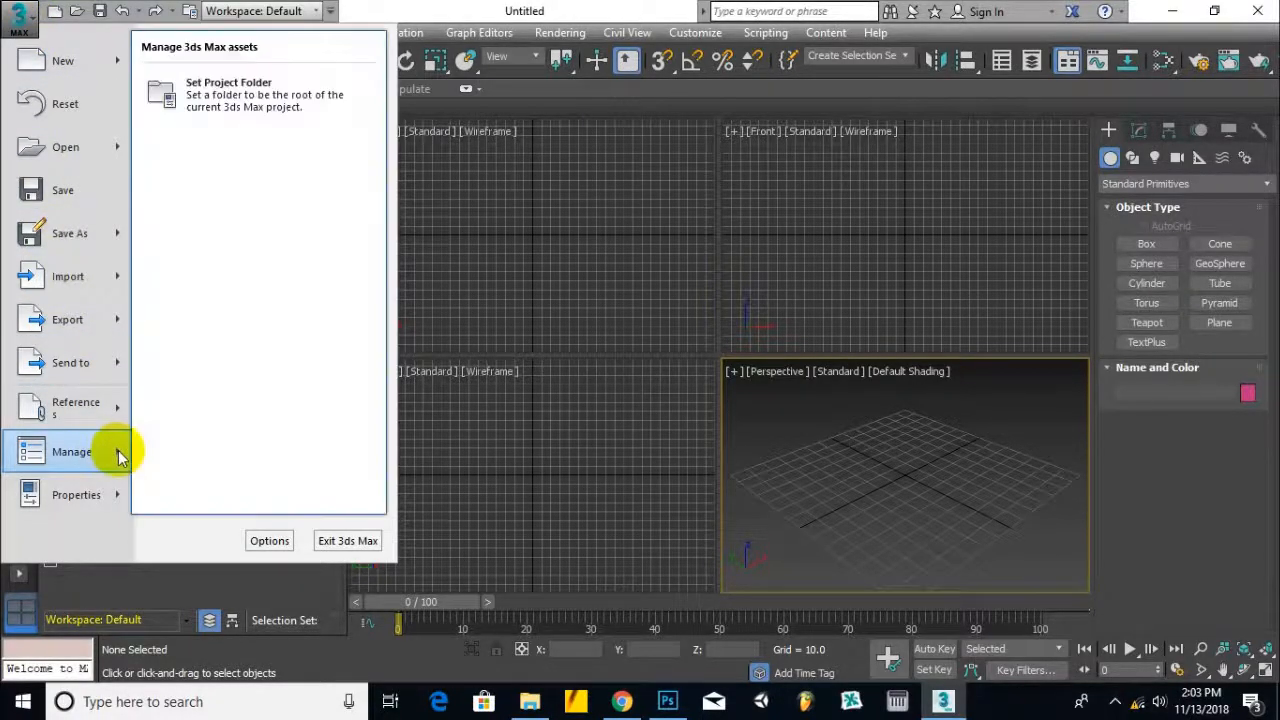
{"action": "left_click", "coordinate": [240, 100]}
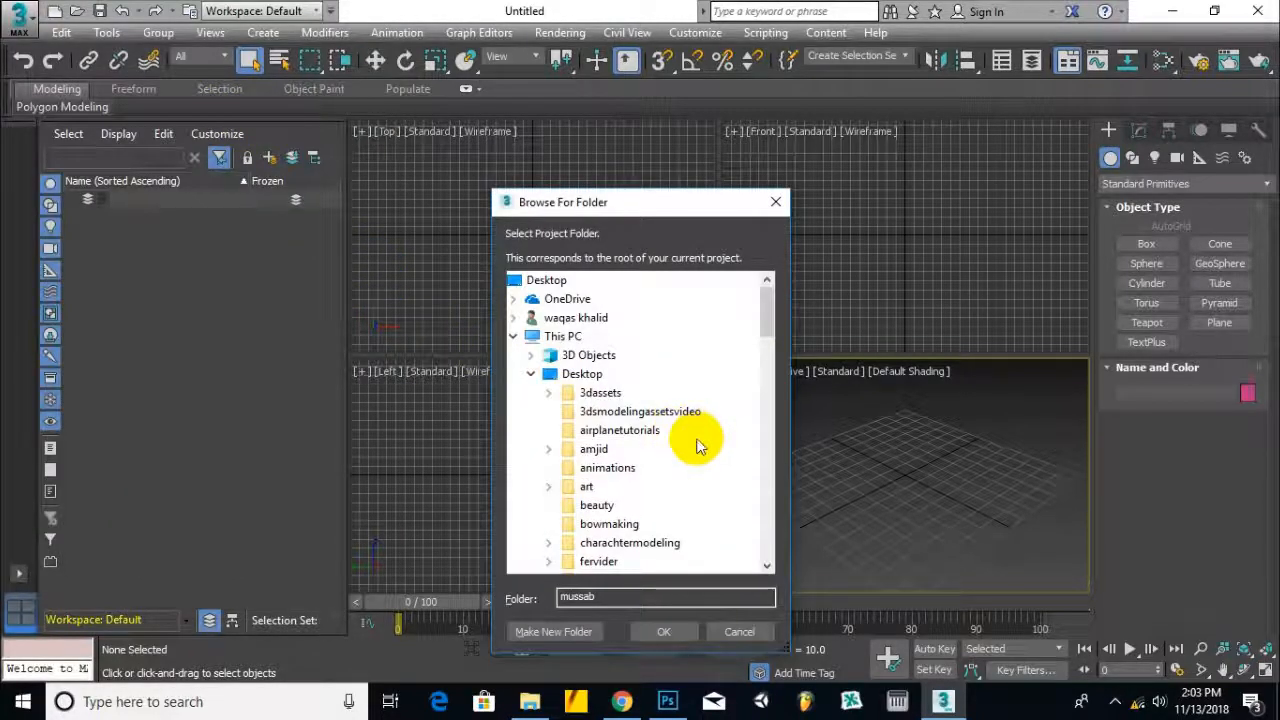
{"action": "scroll", "coordinate": [698, 445], "scroll_direction": "down", "scroll_amount": 2}
{"action": "scroll", "coordinate": [698, 445], "scroll_direction": "down", "scroll_amount": 2}
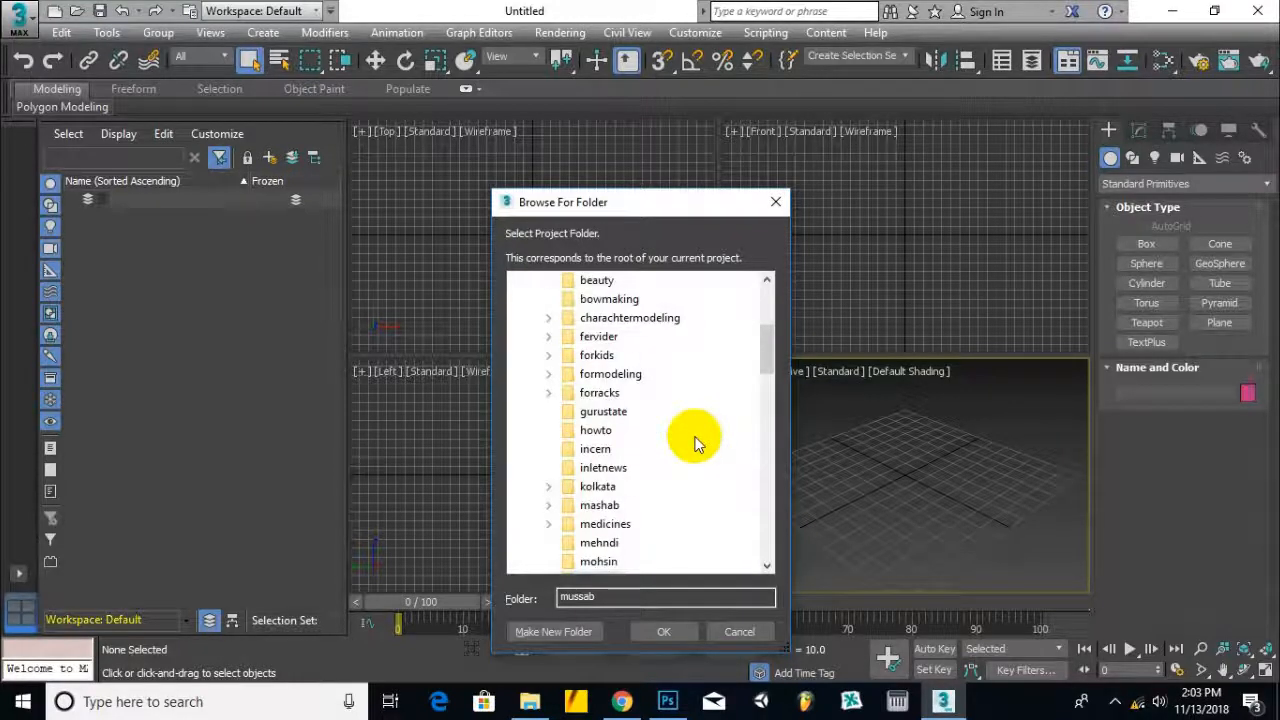
{"action": "scroll", "coordinate": [698, 445], "scroll_direction": "down", "scroll_amount": 1}
{"action": "scroll", "coordinate": [698, 445], "scroll_direction": "down", "scroll_amount": 5}
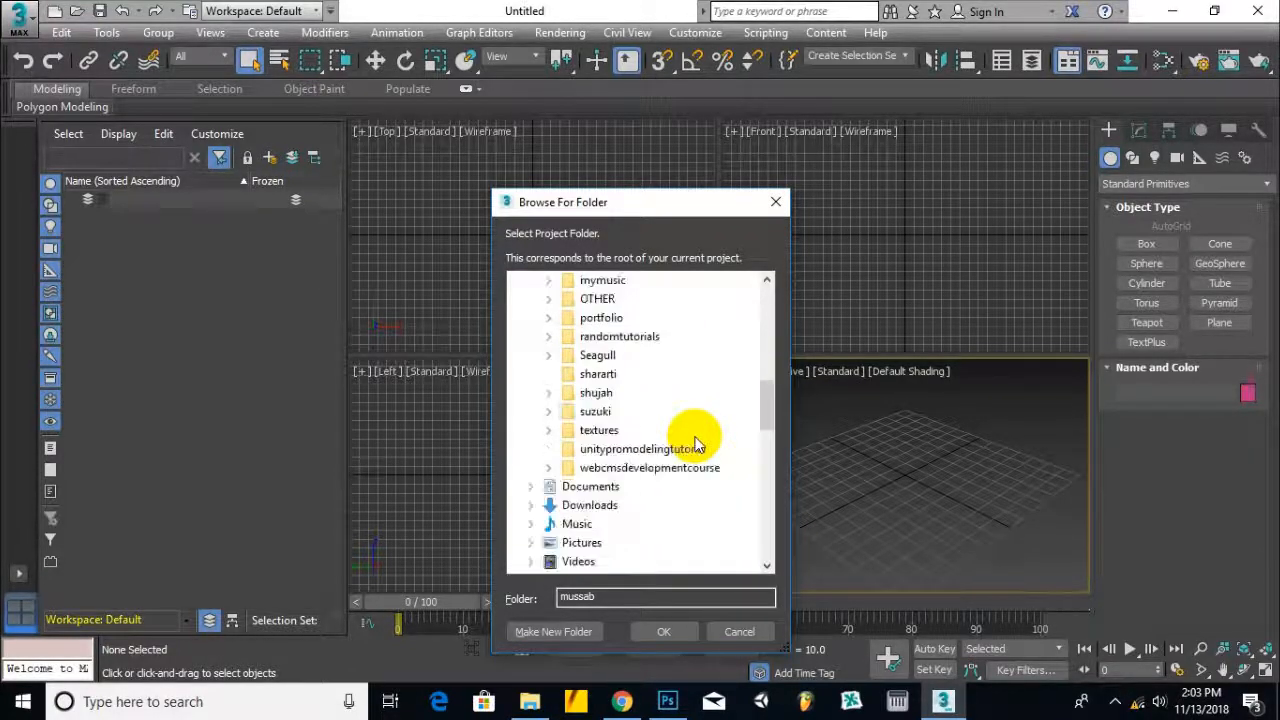
{"action": "left_click", "coordinate": [599, 376]}
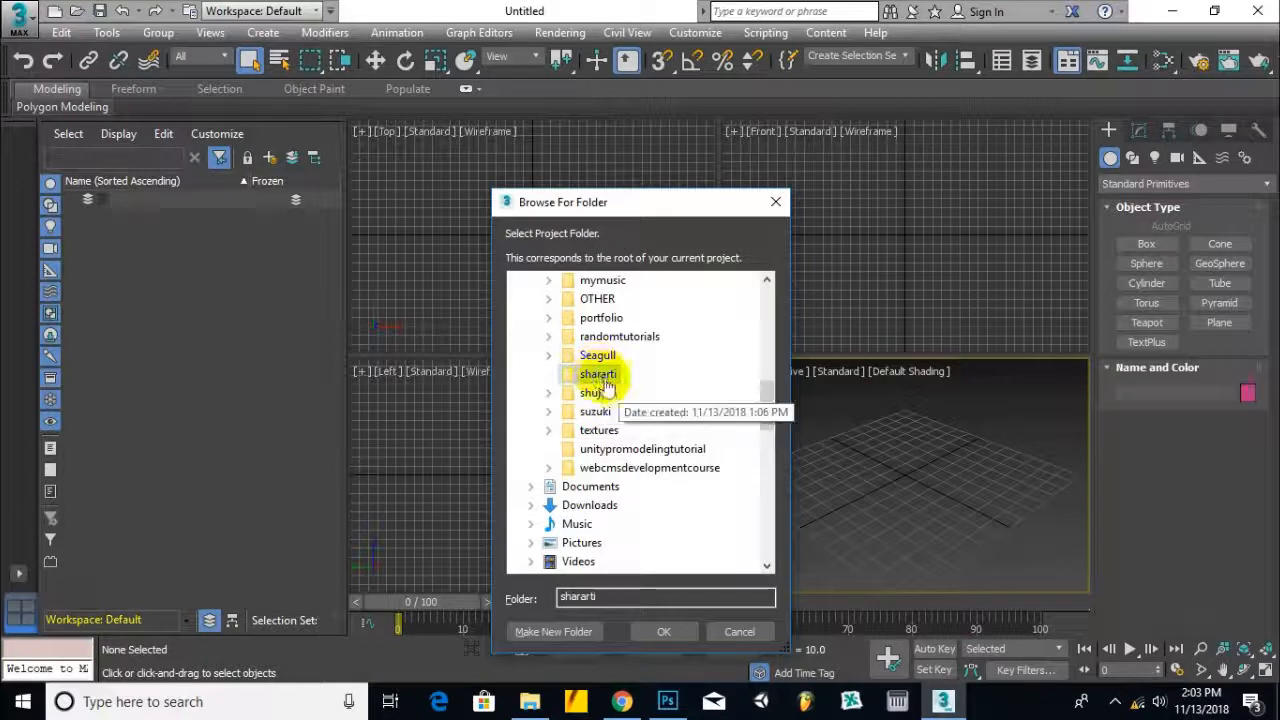
{"action": "left_click", "coordinate": [663, 631]}
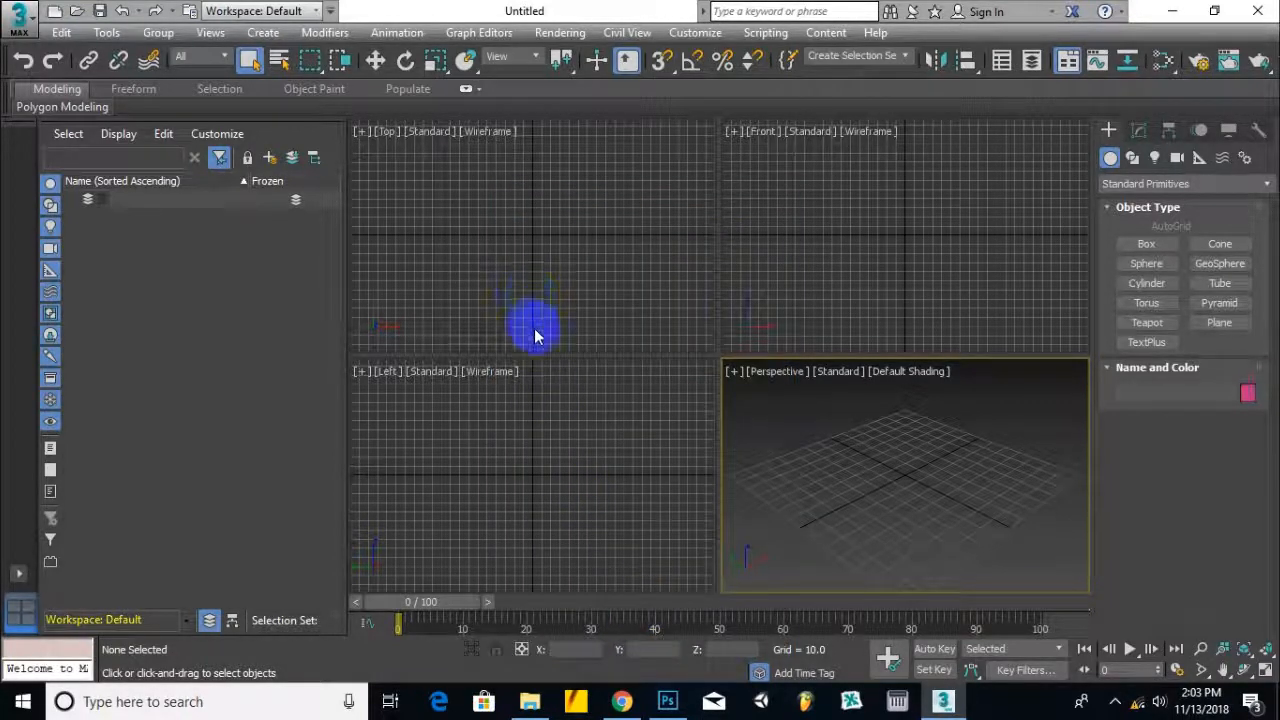
{"action": "left_click", "coordinate": [530, 700]}
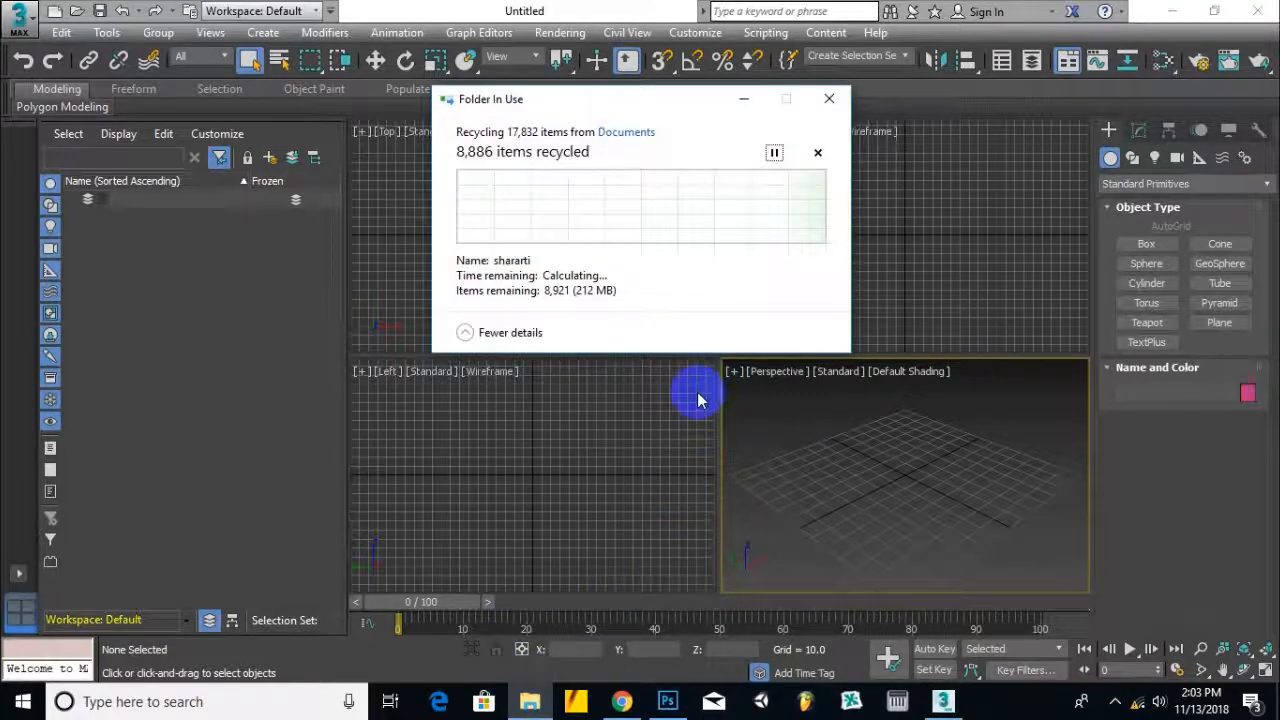
{"action": "left_click", "coordinate": [675, 9]}
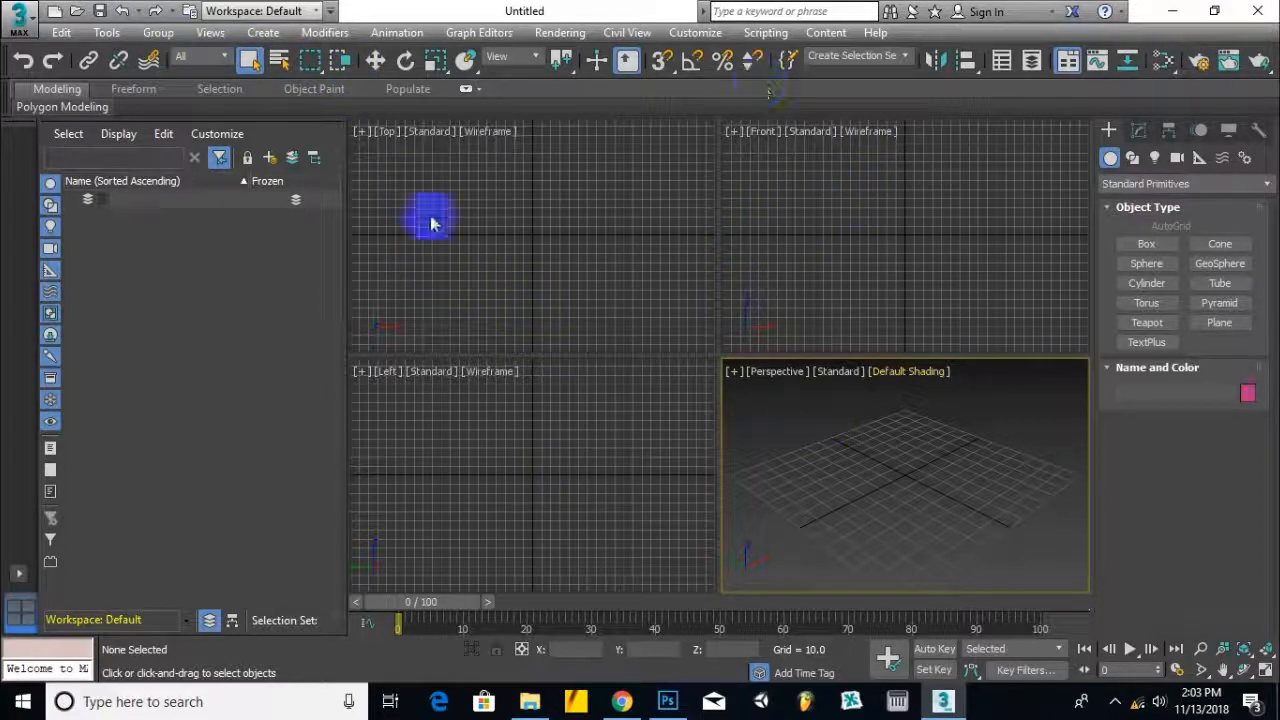
Save the empty scene as shararti in the project's scenes folder, in 3ds Max (*.max) format
{"action": "left_click", "coordinate": [540, 170]}
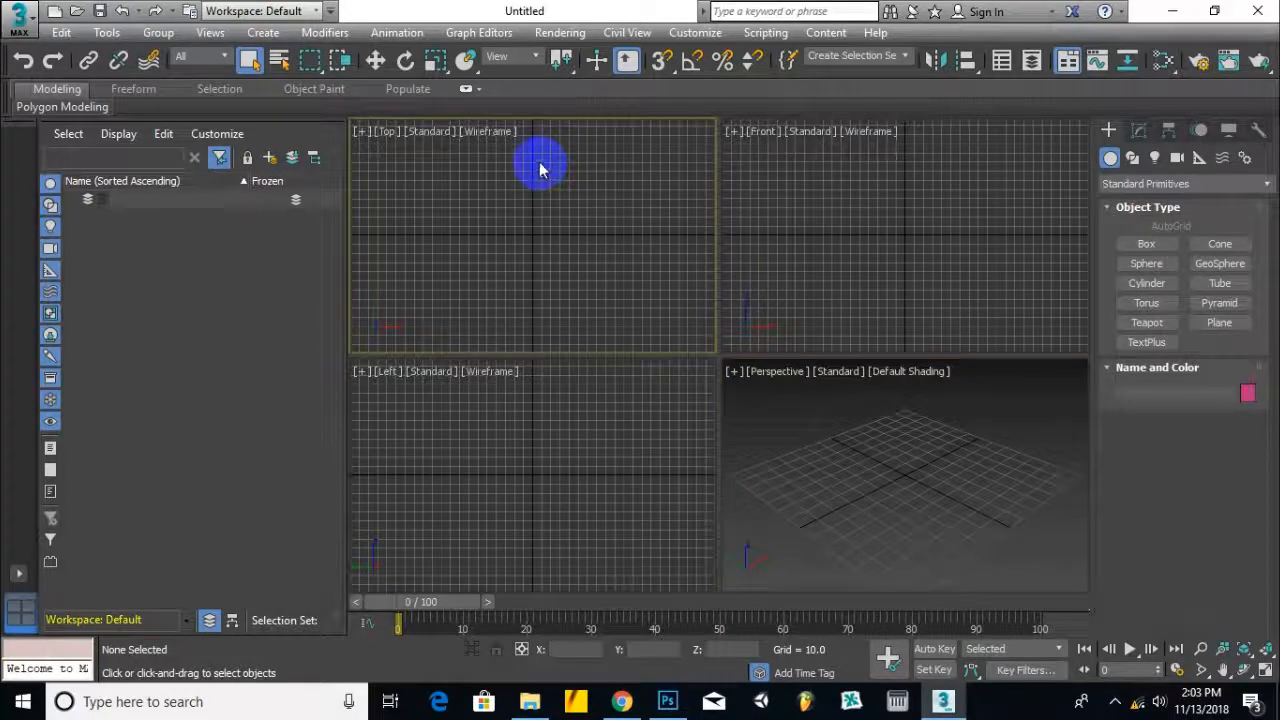
{"action": "key", "text": "ctrl+s"}
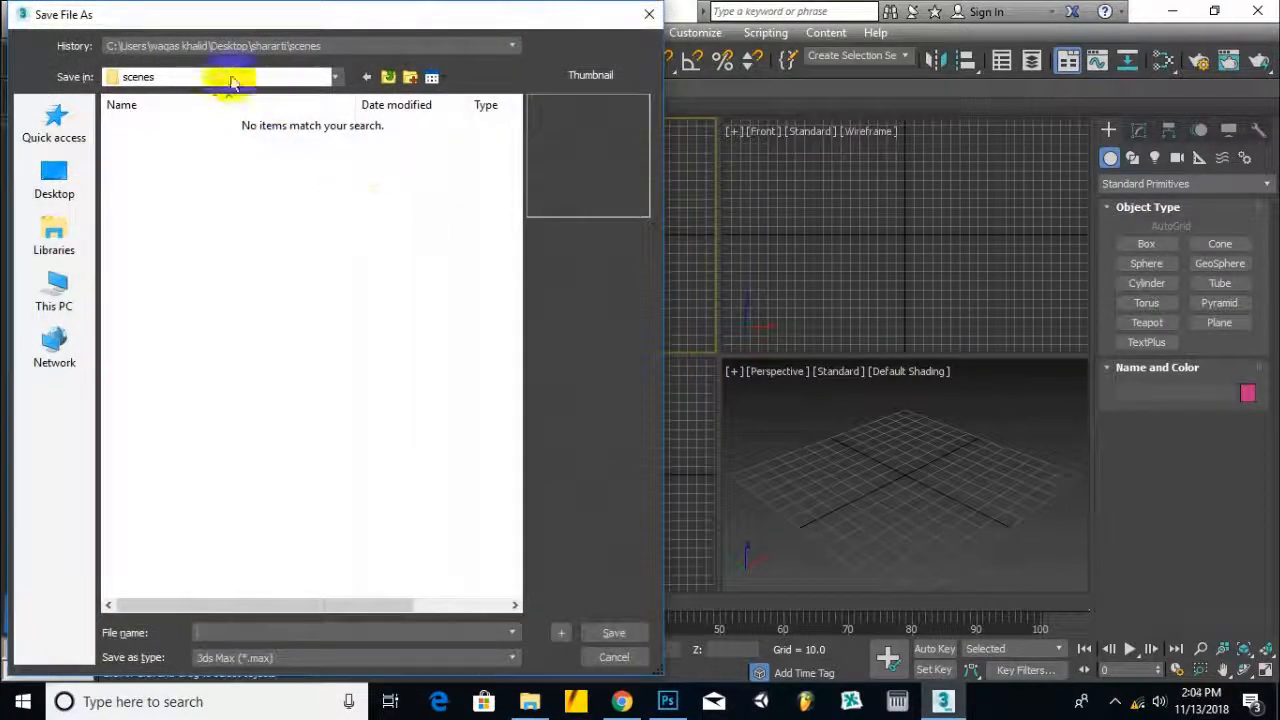
{"action": "left_click_drag", "start_coordinate": [286, 17], "coordinate": [385, 31]}
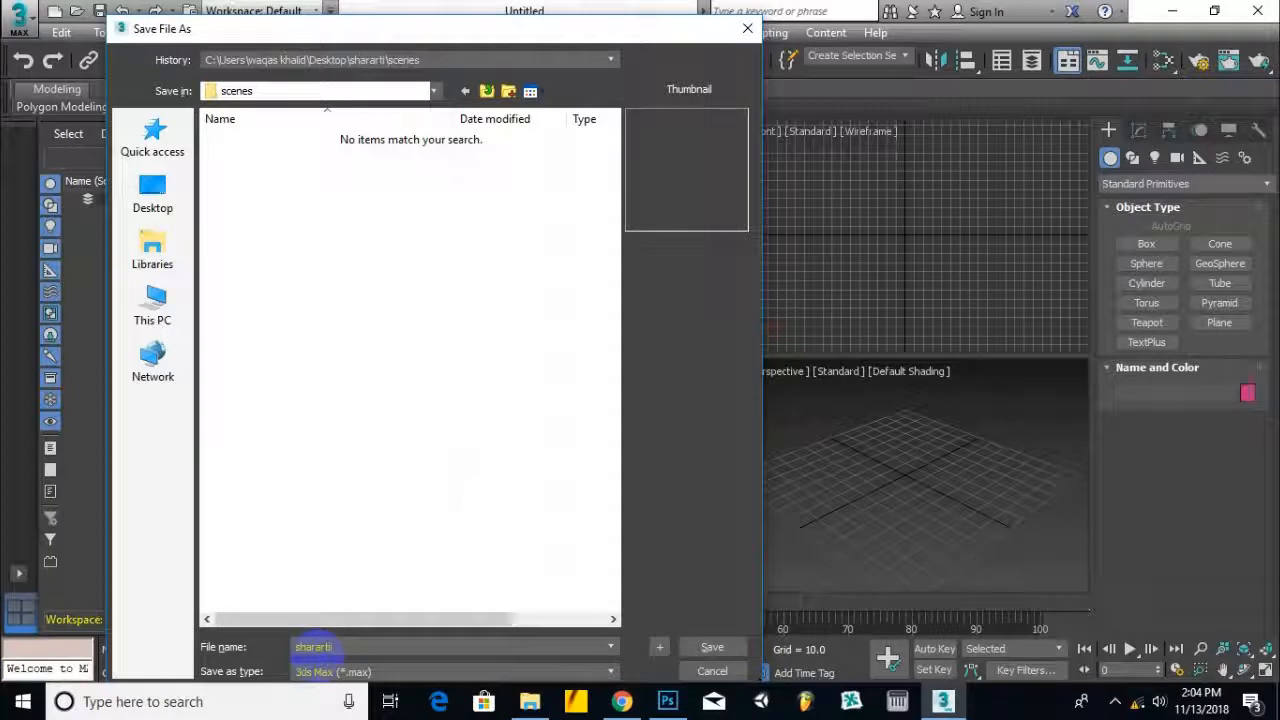
{"action": "left_click", "coordinate": [716, 647]}
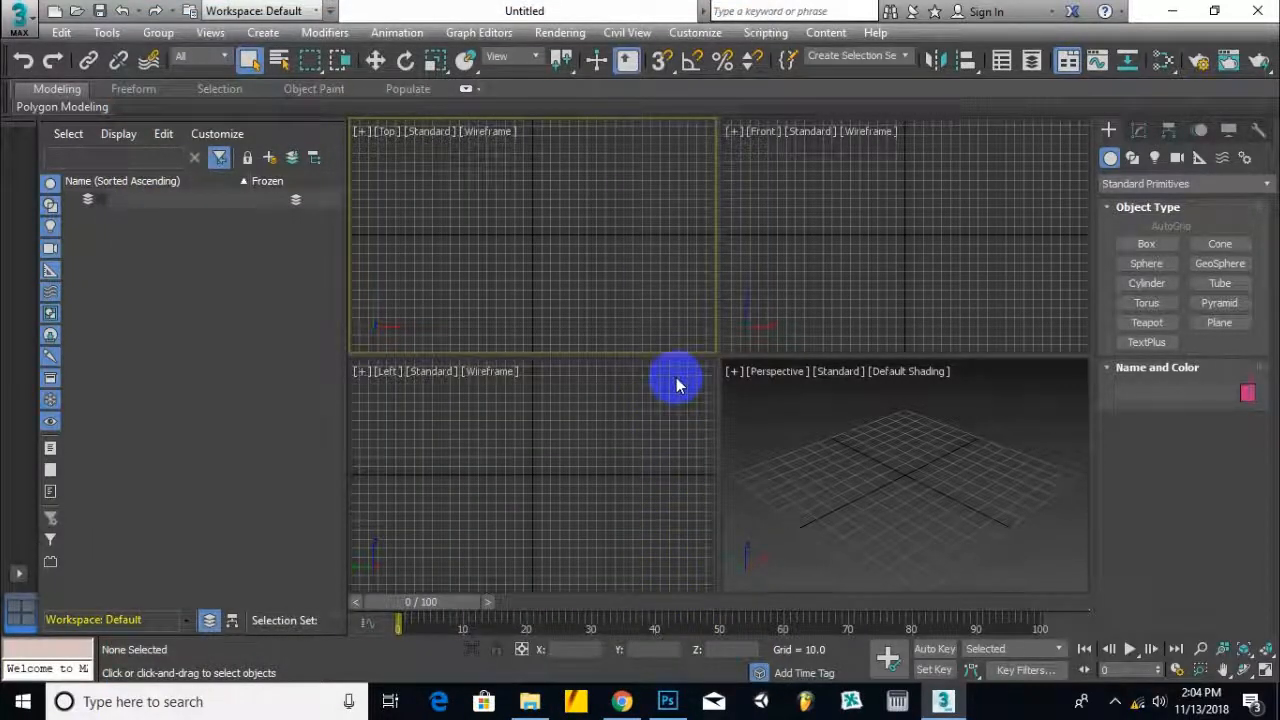
Switch to Photoshop and start saving a copy of the front-view image 111.JPG in JPEG format
{"action": "left_click", "coordinate": [667, 701]}
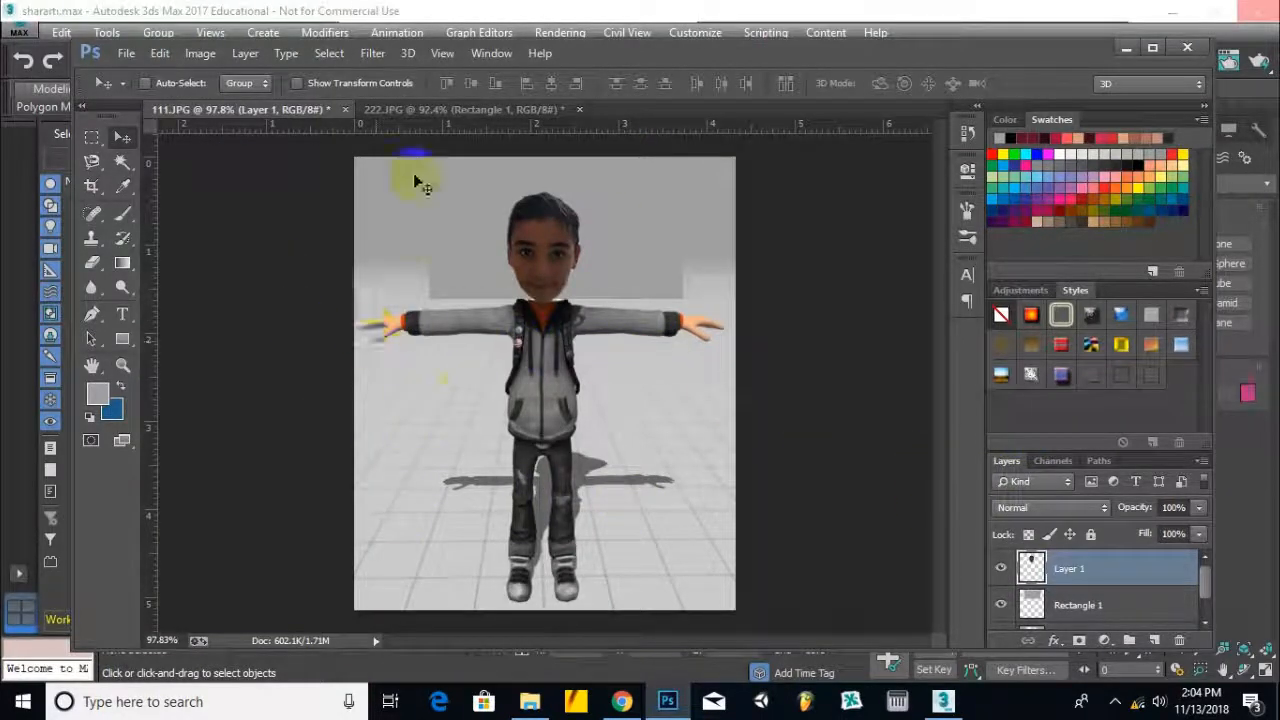
{"action": "left_click", "coordinate": [443, 110]}
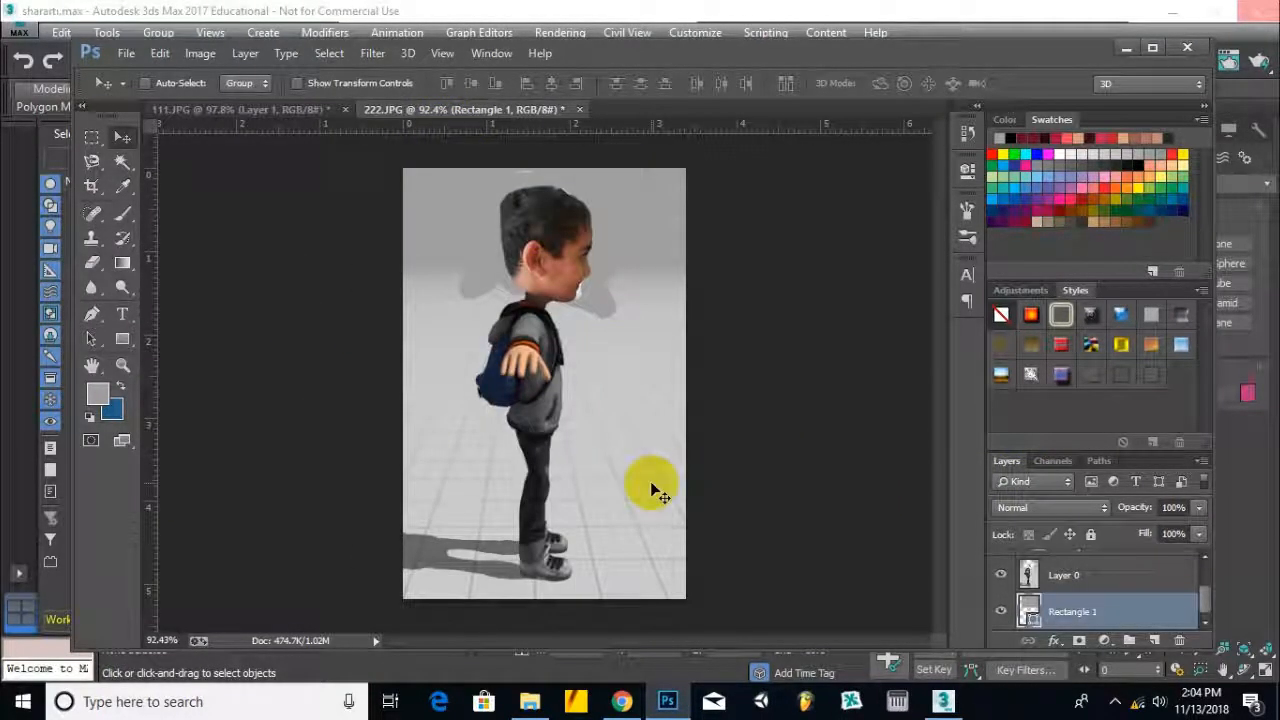
{"action": "mouse_move", "coordinate": [695, 438]}
{"action": "left_mouse_down"}
{"action": "mouse_move", "coordinate": [709, 428]}
{"action": "mouse_move", "coordinate": [568, 465]}
{"action": "left_mouse_up"}
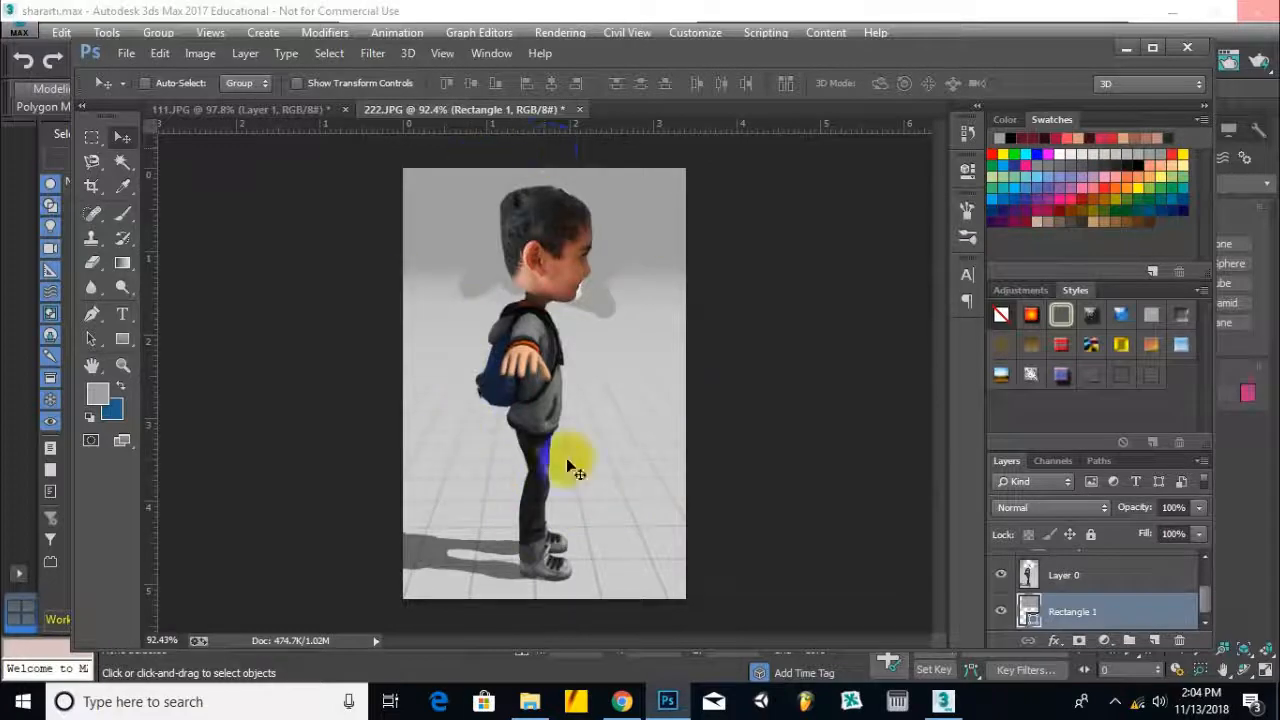
{"action": "left_click", "coordinate": [255, 107]}
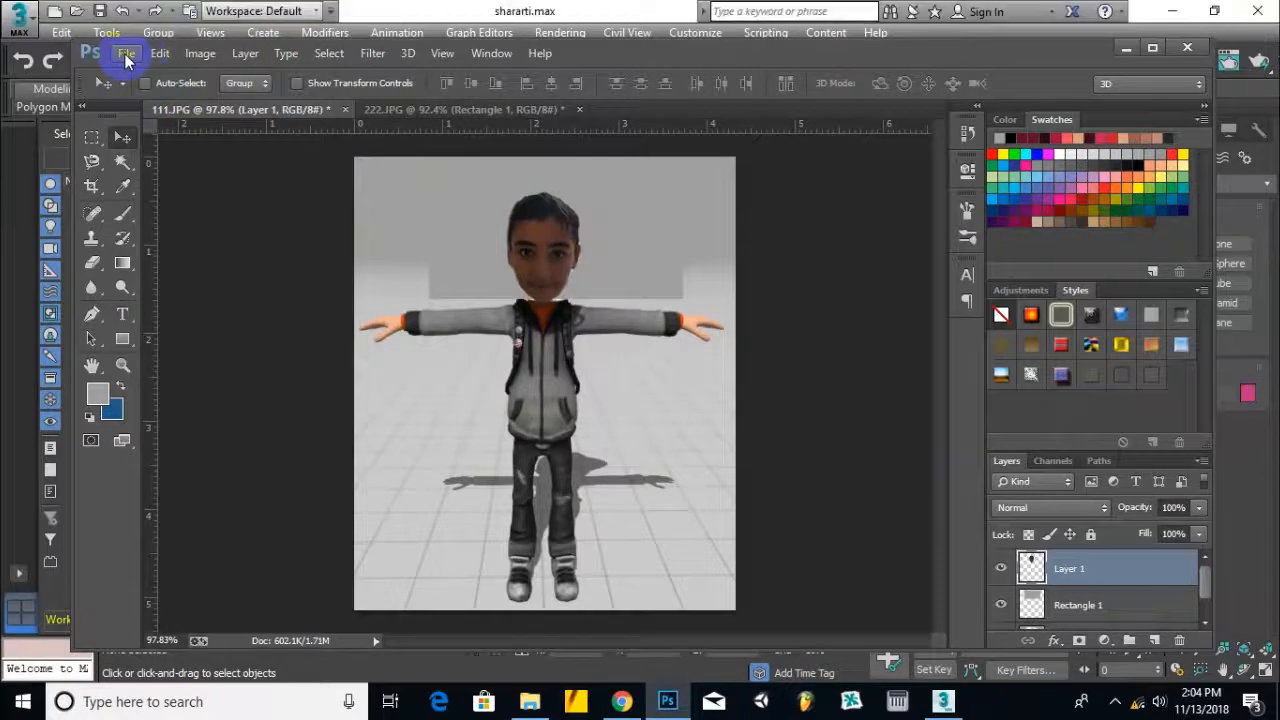
{"action": "left_click", "coordinate": [126, 53]}
{"action": "left_click", "coordinate": [157, 226]}
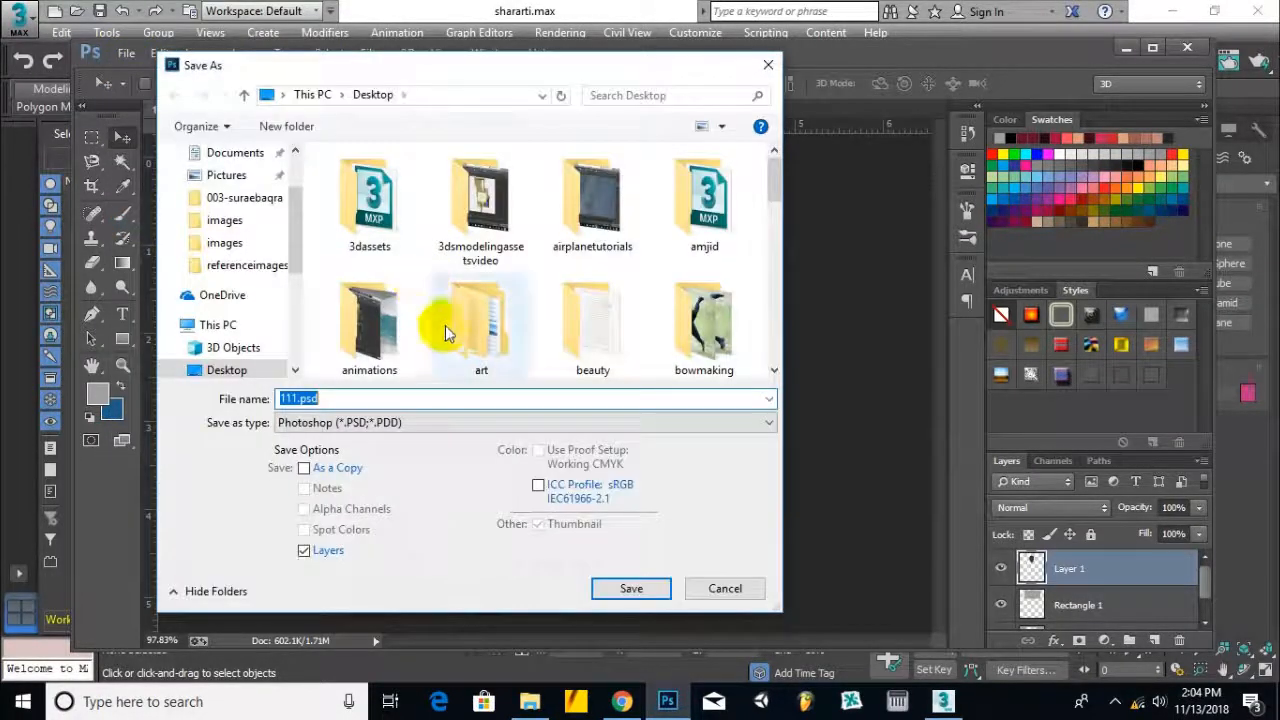
{"action": "left_click", "coordinate": [473, 421]}
{"action": "left_click", "coordinate": [300, 235]}
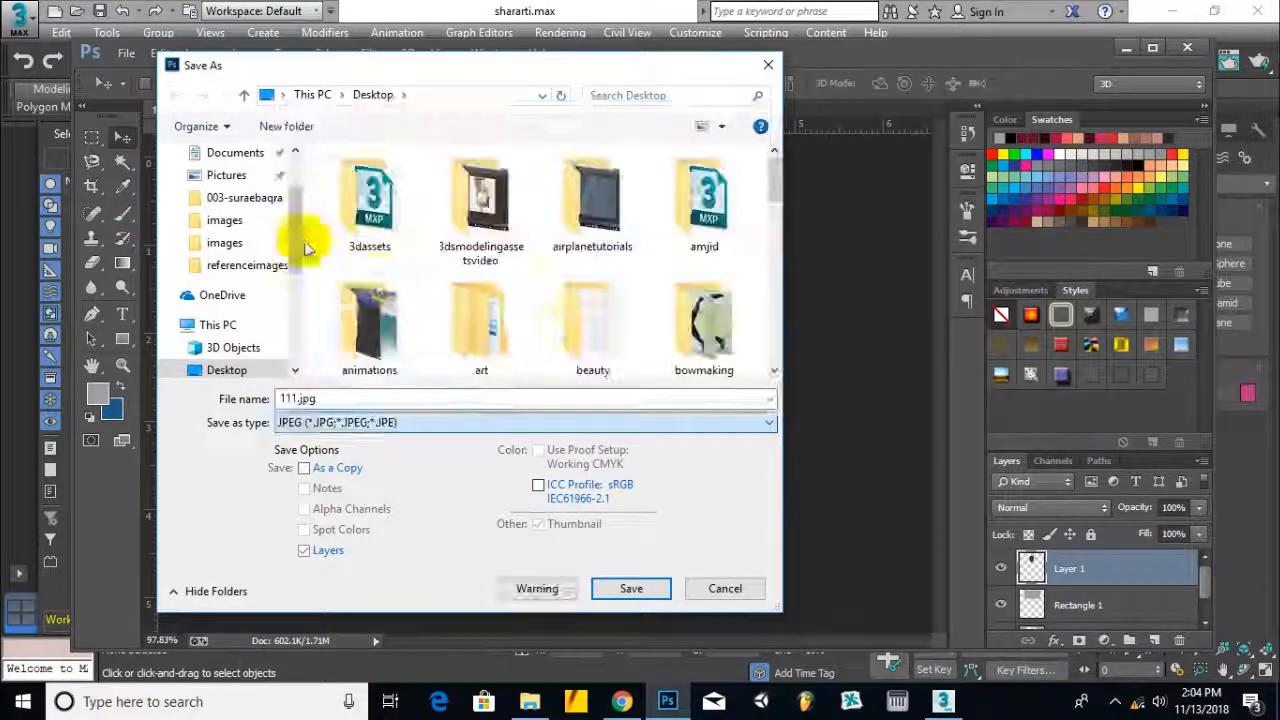
Choose the images folder inside sceneassets of the Desktop's shararti project as the location for the front-view JPEG
{"action": "scroll", "coordinate": [437, 272], "scroll_direction": "down", "scroll_amount": 5}
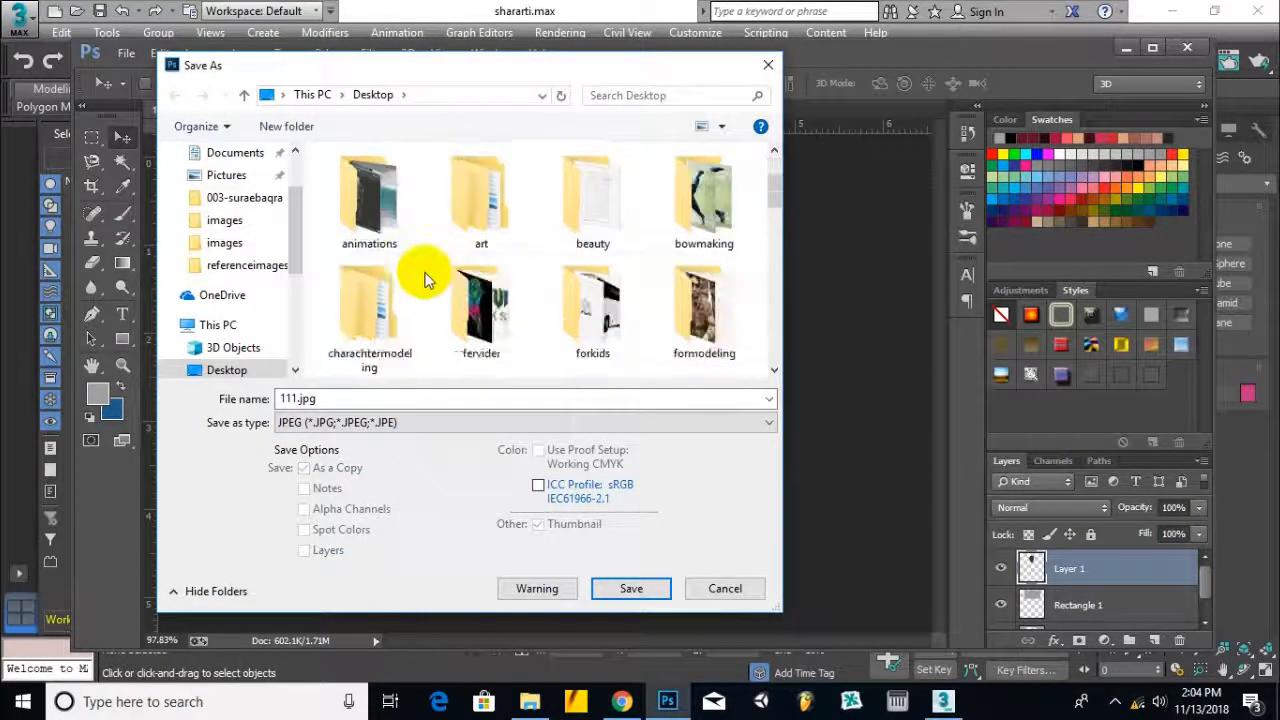
{"action": "scroll", "coordinate": [478, 338], "scroll_direction": "down", "scroll_amount": 3}
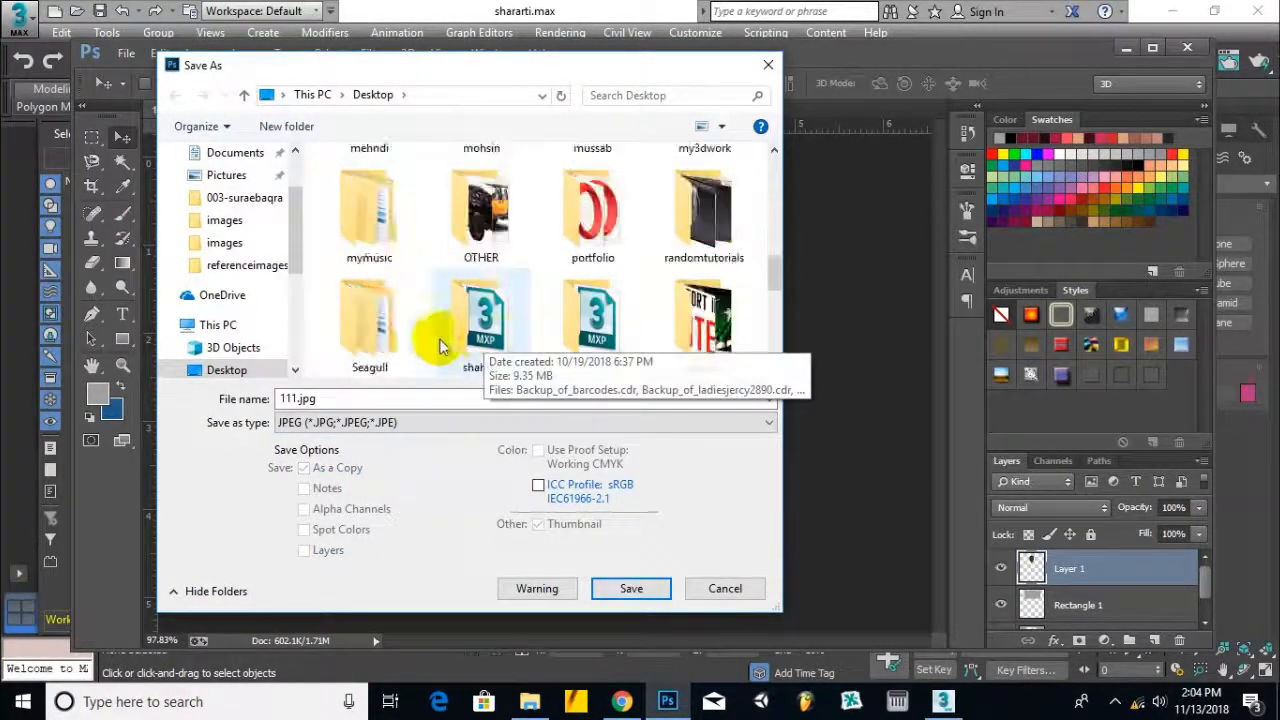
{"action": "left_click", "coordinate": [467, 315]}
{"action": "double_click", "coordinate": [467, 315]}
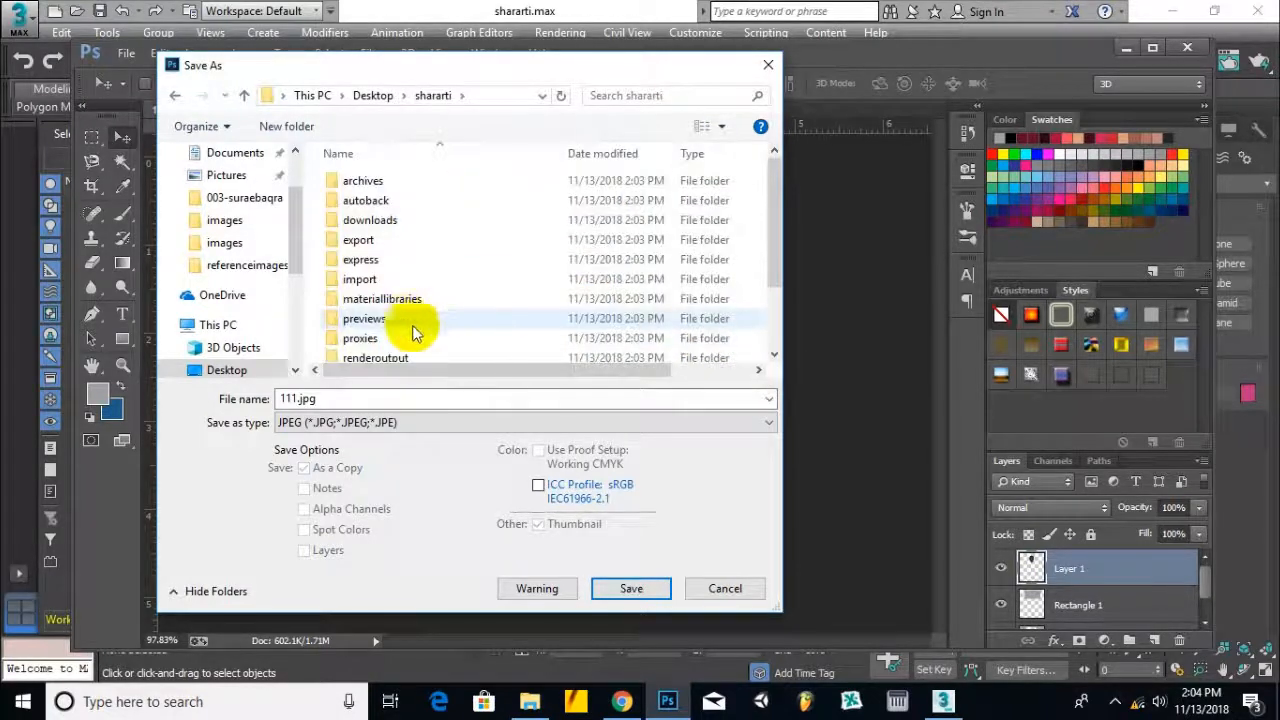
{"action": "scroll", "coordinate": [412, 327], "scroll_direction": "down", "scroll_amount": 2}
{"action": "double_click", "coordinate": [396, 316]}
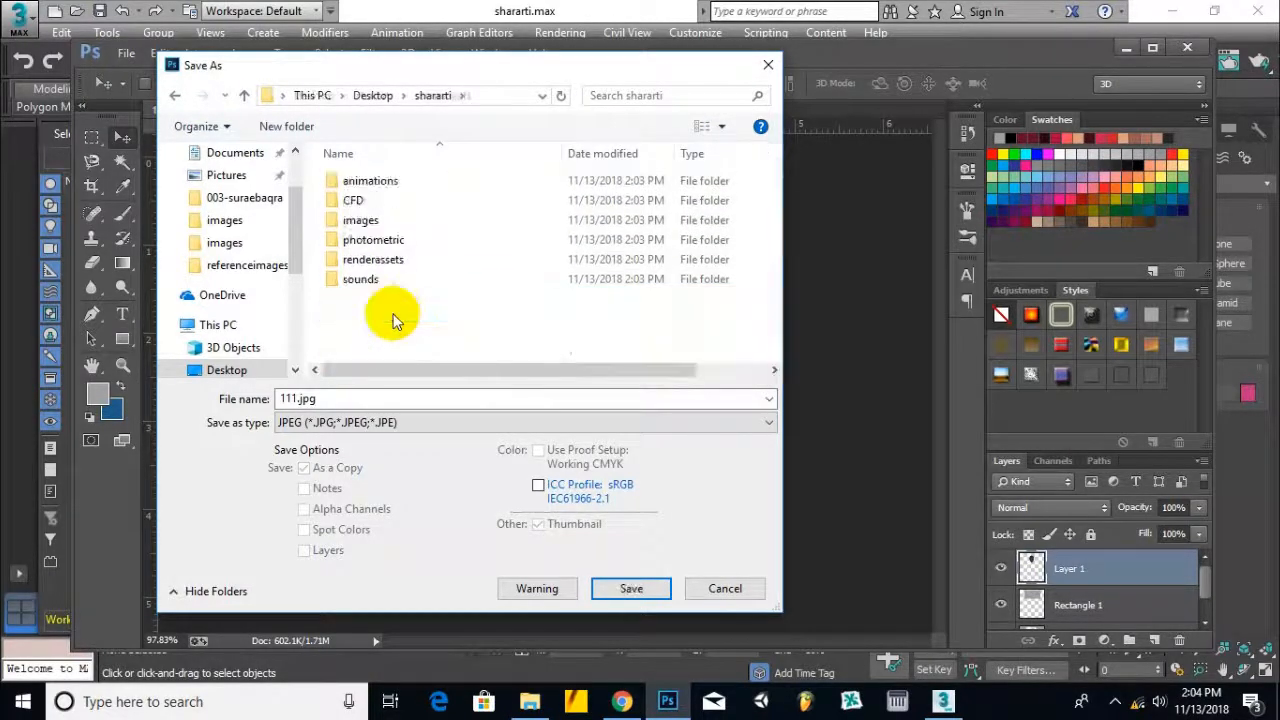
{"action": "double_click", "coordinate": [360, 220]}
Name the front-view JPEG as a front reference and save it at Maximum quality 12 with the Baseline ("Standard") format
{"action": "left_click", "coordinate": [372, 398]}
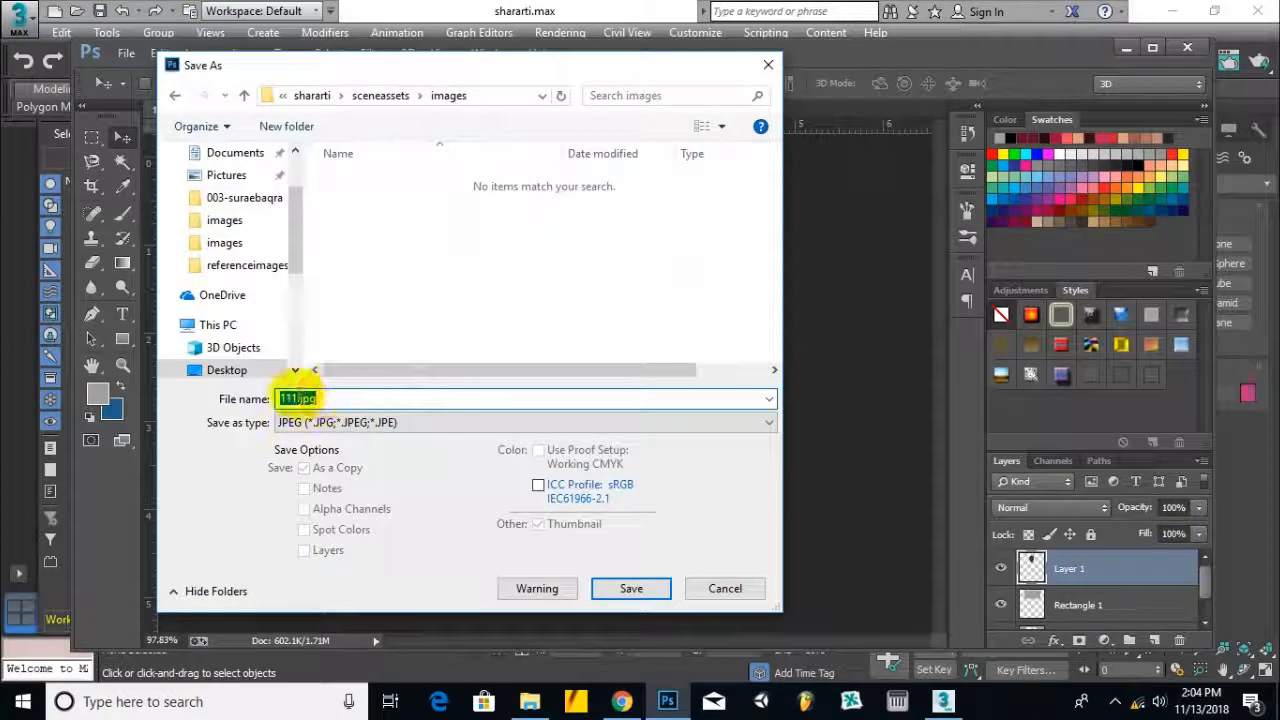
{"action": "left_click_drag", "start_coordinate": [297, 398], "coordinate": [262, 400]}
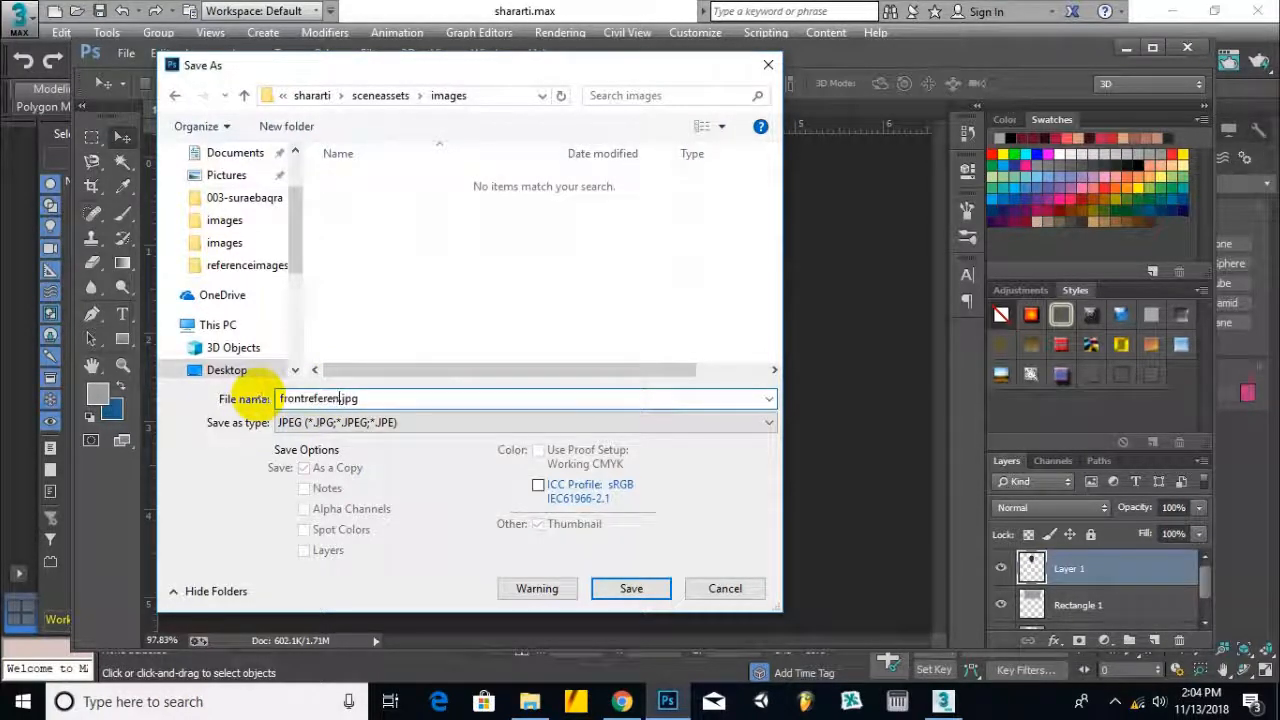
{"action": "key", "text": "Return"}
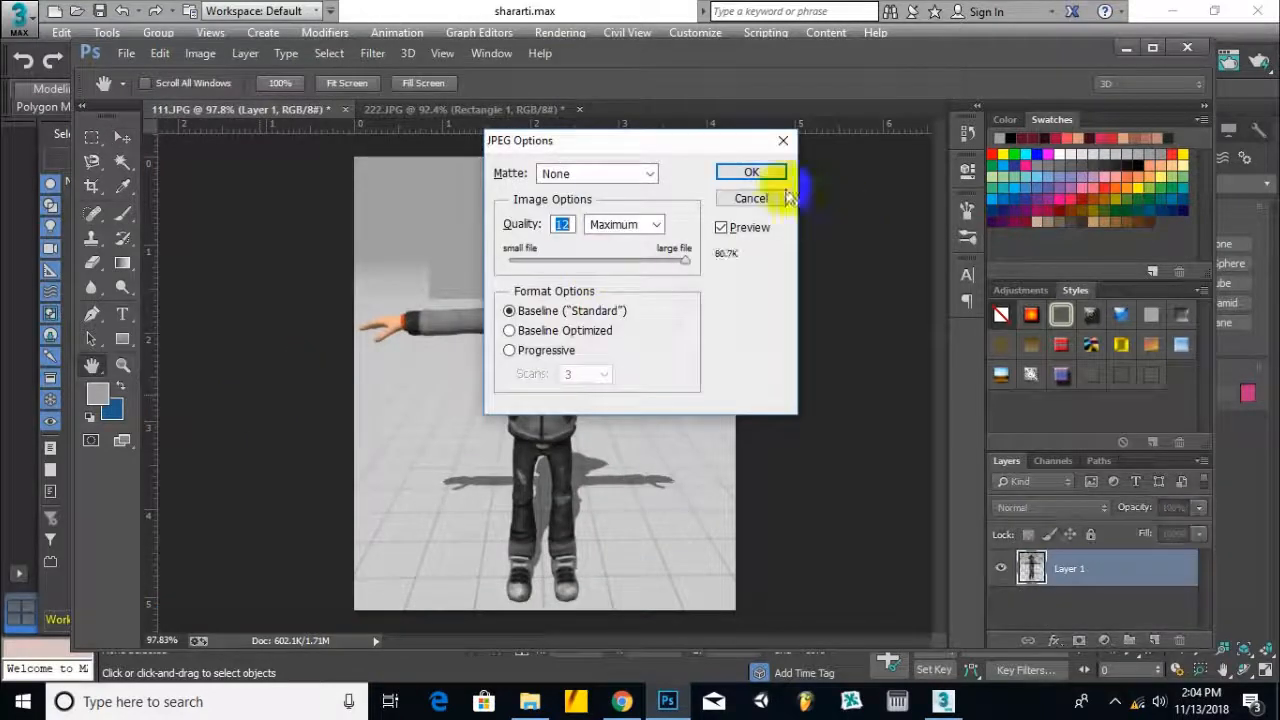
{"action": "left_click", "coordinate": [760, 172]}
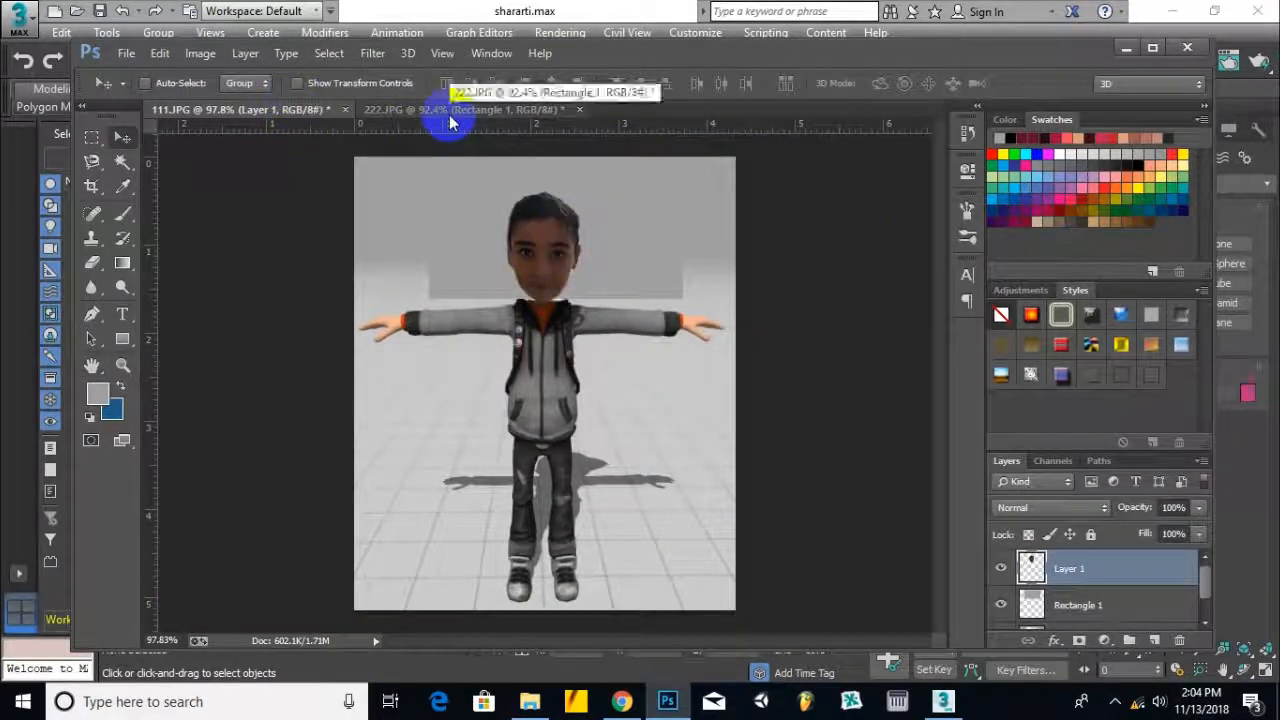
Start saving a copy of the side-view image 222.JPG in JPEG format
{"action": "left_click", "coordinate": [449, 112]}
{"action": "left_click", "coordinate": [126, 53]}
{"action": "mouse_move", "coordinate": [190, 280]}
{"action": "left_click", "coordinate": [180, 224]}
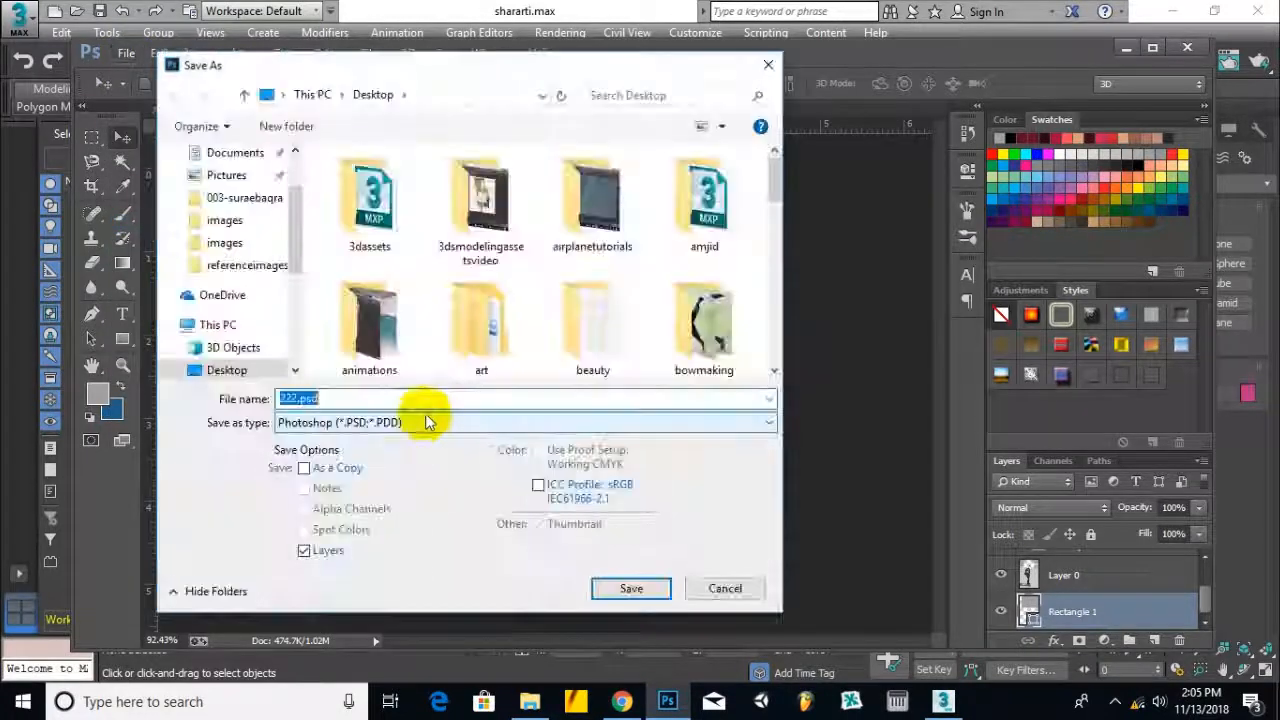
{"action": "left_click", "coordinate": [410, 421]}
{"action": "left_click", "coordinate": [335, 235]}
Choose the images folder inside sceneassets of the Desktop's shararti project as the location for the side-view JPEG
{"action": "scroll", "coordinate": [652, 330], "scroll_direction": "down", "scroll_amount": 6}
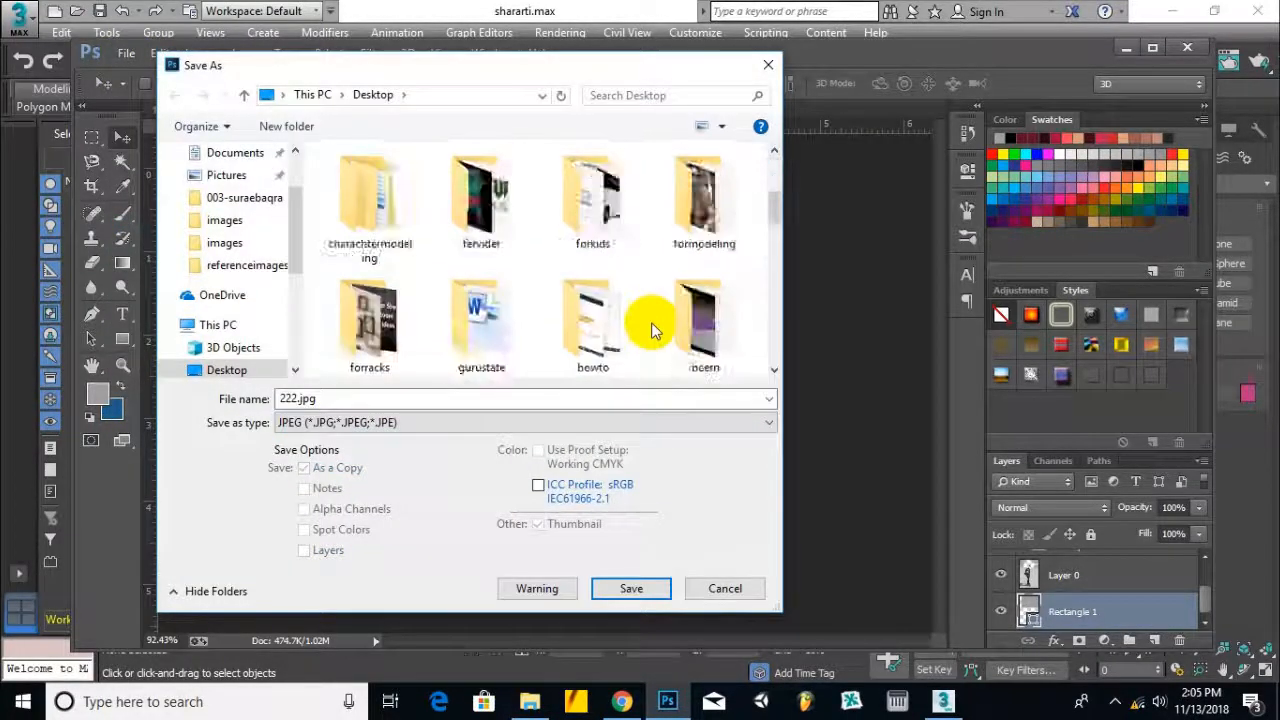
{"action": "scroll", "coordinate": [652, 330], "scroll_direction": "down", "scroll_amount": 3}
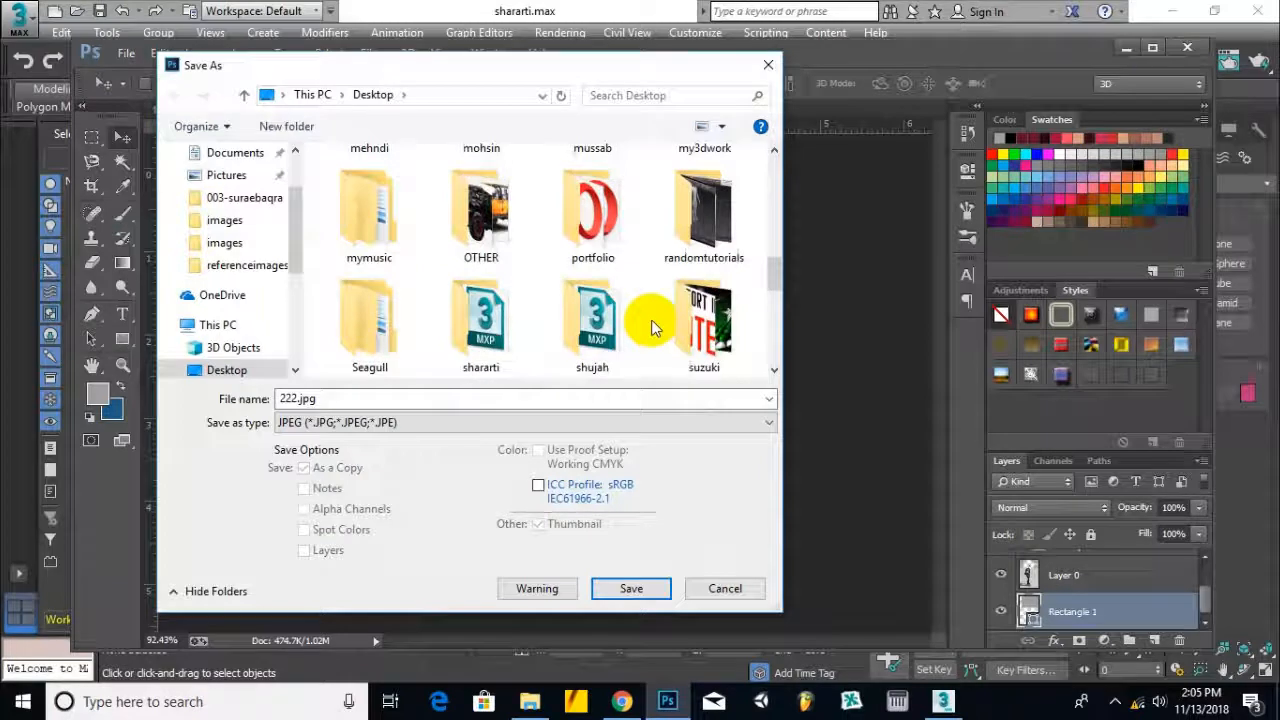
{"action": "left_click", "coordinate": [505, 340]}
{"action": "double_click", "coordinate": [505, 340]}
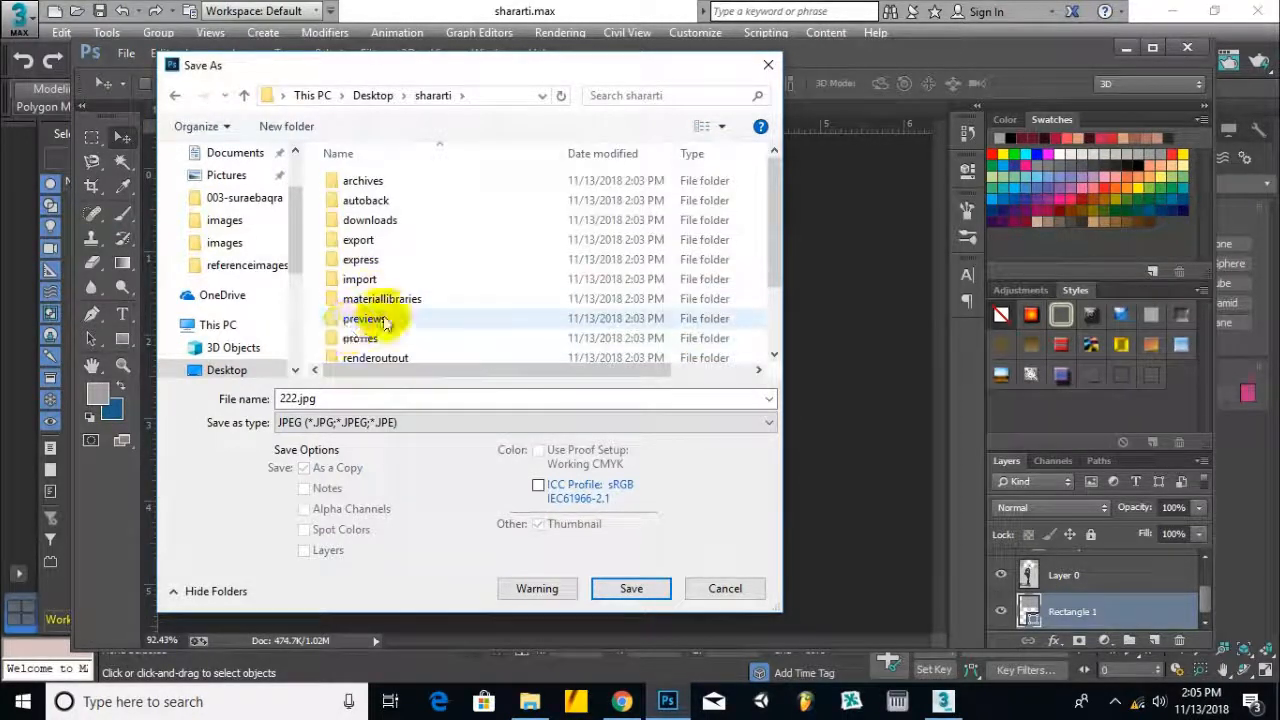
{"action": "scroll", "coordinate": [366, 320], "scroll_direction": "down", "scroll_amount": 2}
{"action": "scroll", "coordinate": [360, 230], "scroll_direction": "up", "scroll_amount": 3}
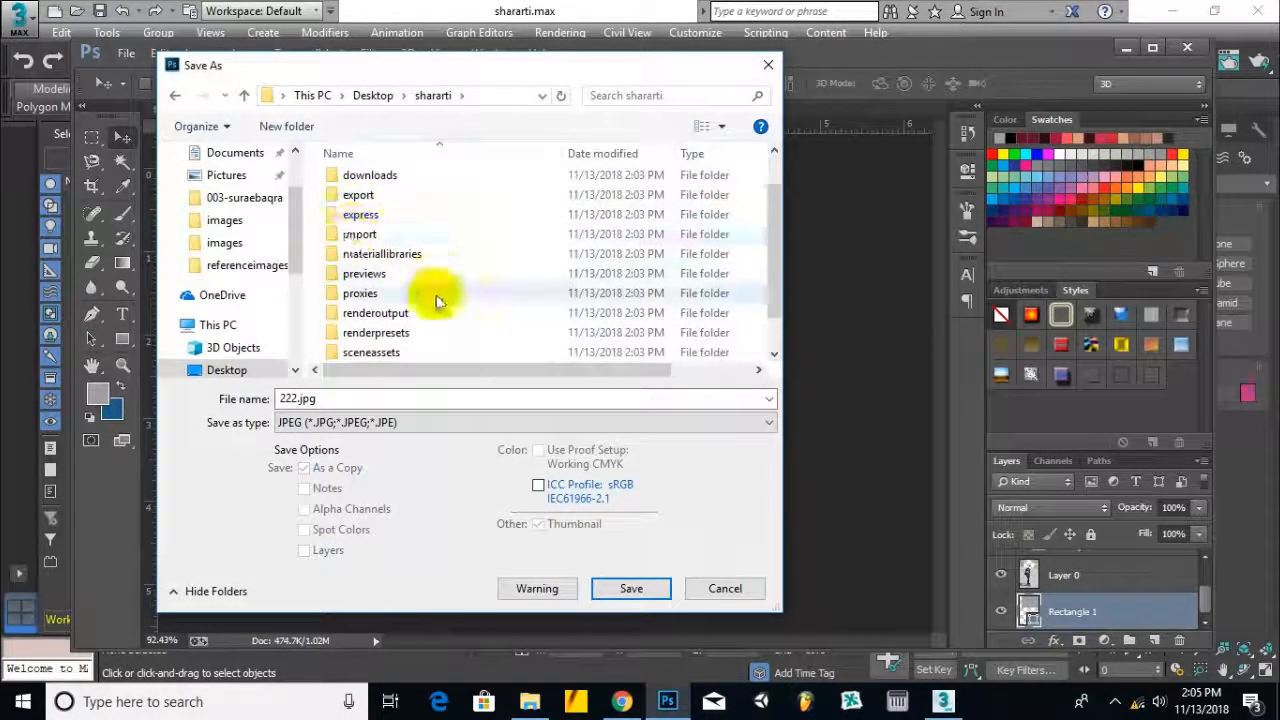
{"action": "scroll", "coordinate": [371, 329], "scroll_direction": "down", "scroll_amount": 1}
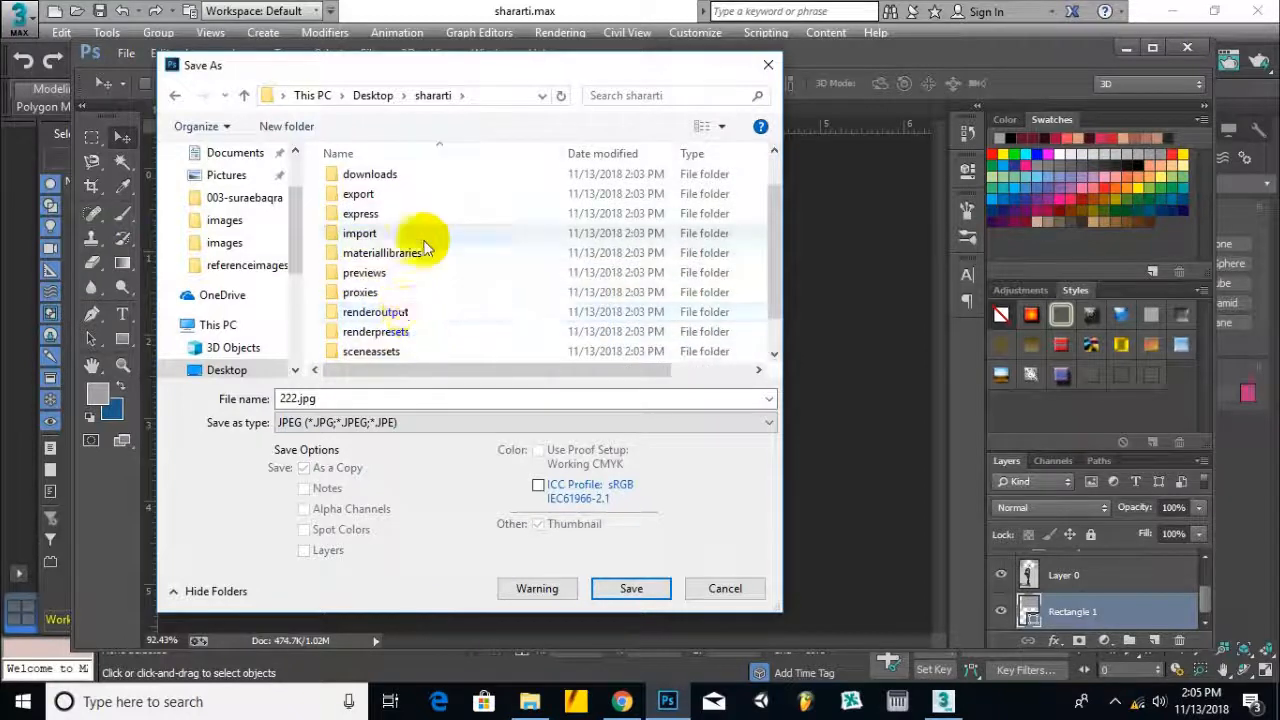
{"action": "double_click", "coordinate": [401, 345]}
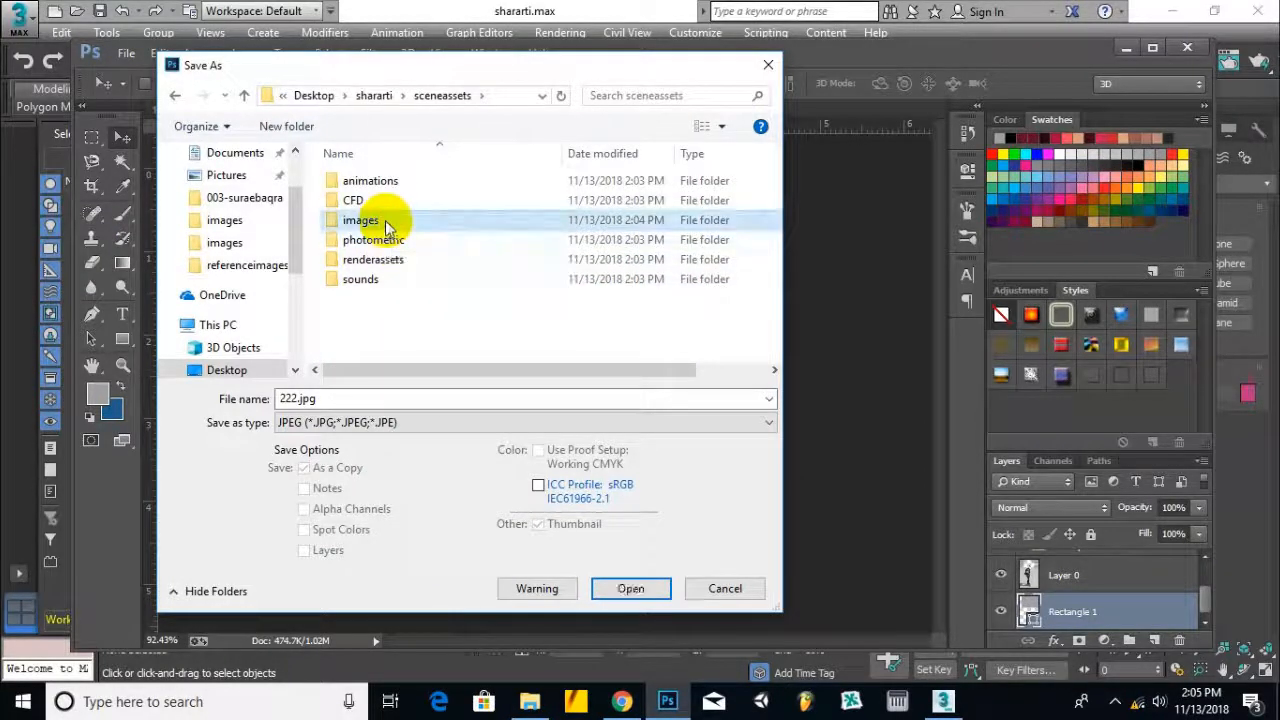
{"action": "double_click", "coordinate": [370, 220]}
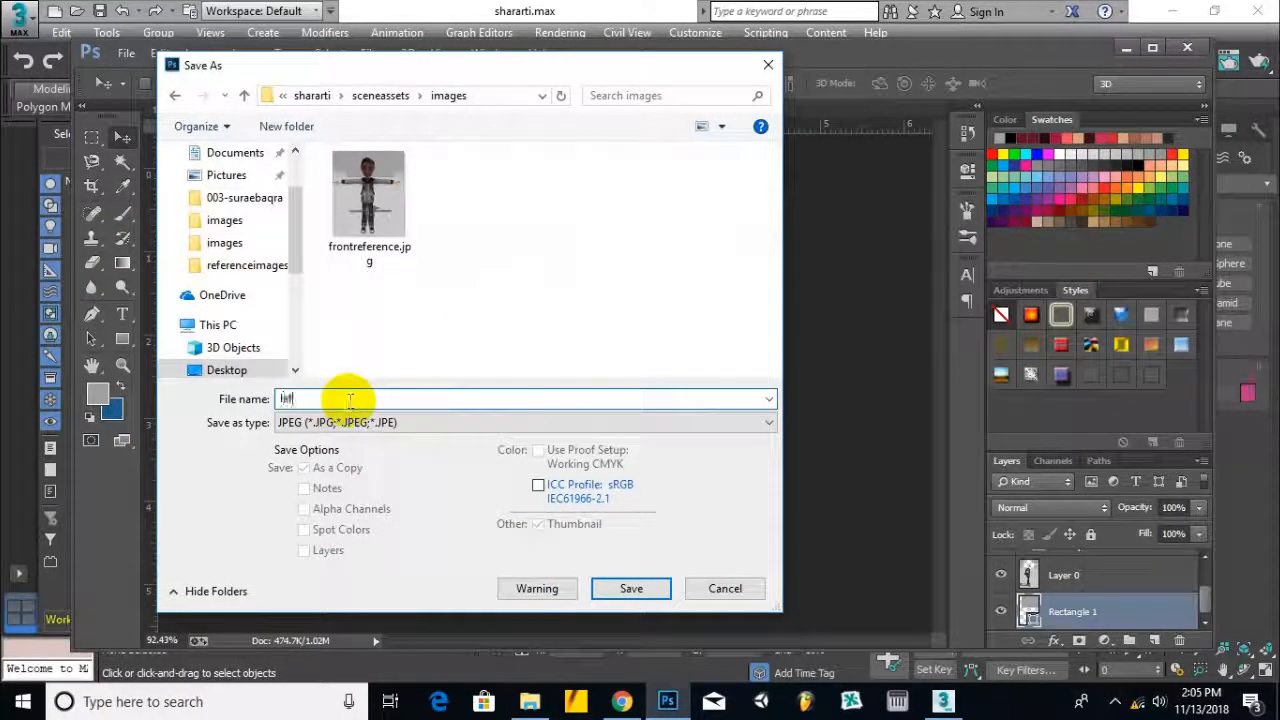
Name the side-view JPEG leftreference and save it at Maximum quality 12 with the Baseline ("Standard") format
{"action": "type", "text": "leftreference"}
{"action": "key", "text": "Return"}
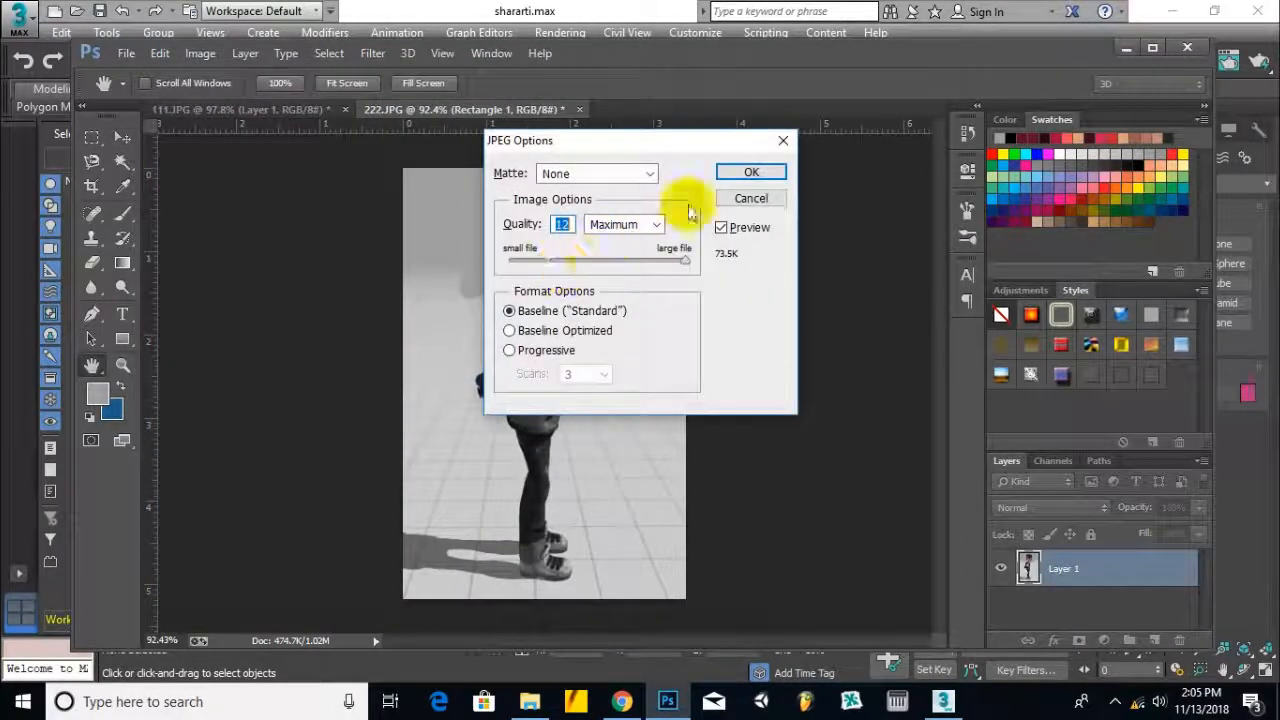
{"action": "left_click", "coordinate": [749, 173]}
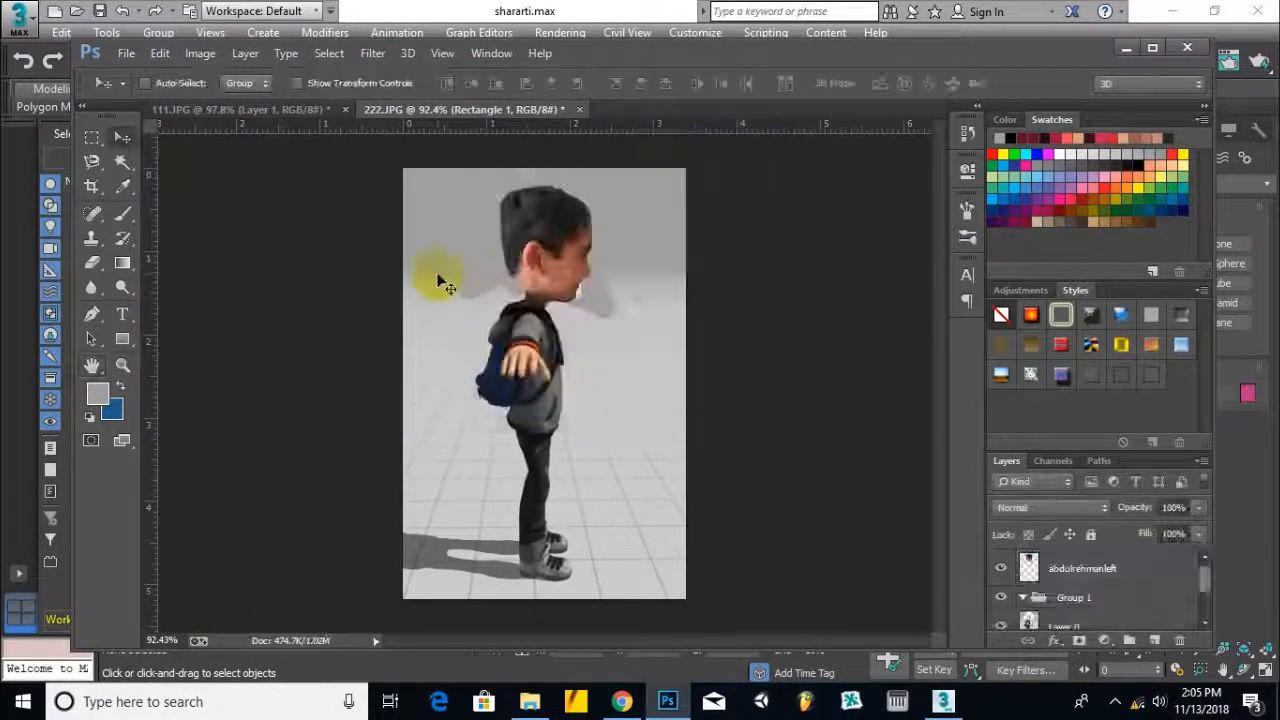
Close Photoshop without saving the changes to 111.JPG and 222.JPG
{"action": "left_click", "coordinate": [1187, 47]}
{"action": "left_click", "coordinate": [635, 290]}
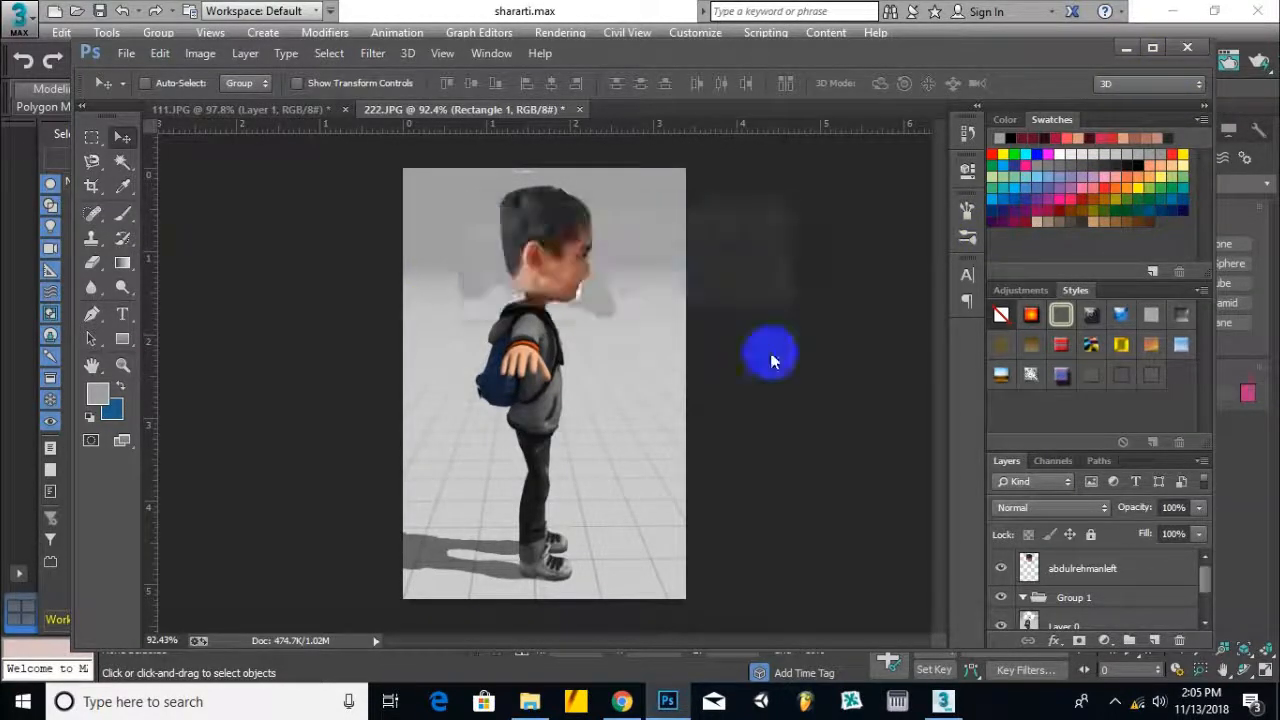
{"action": "left_click", "coordinate": [635, 290]}
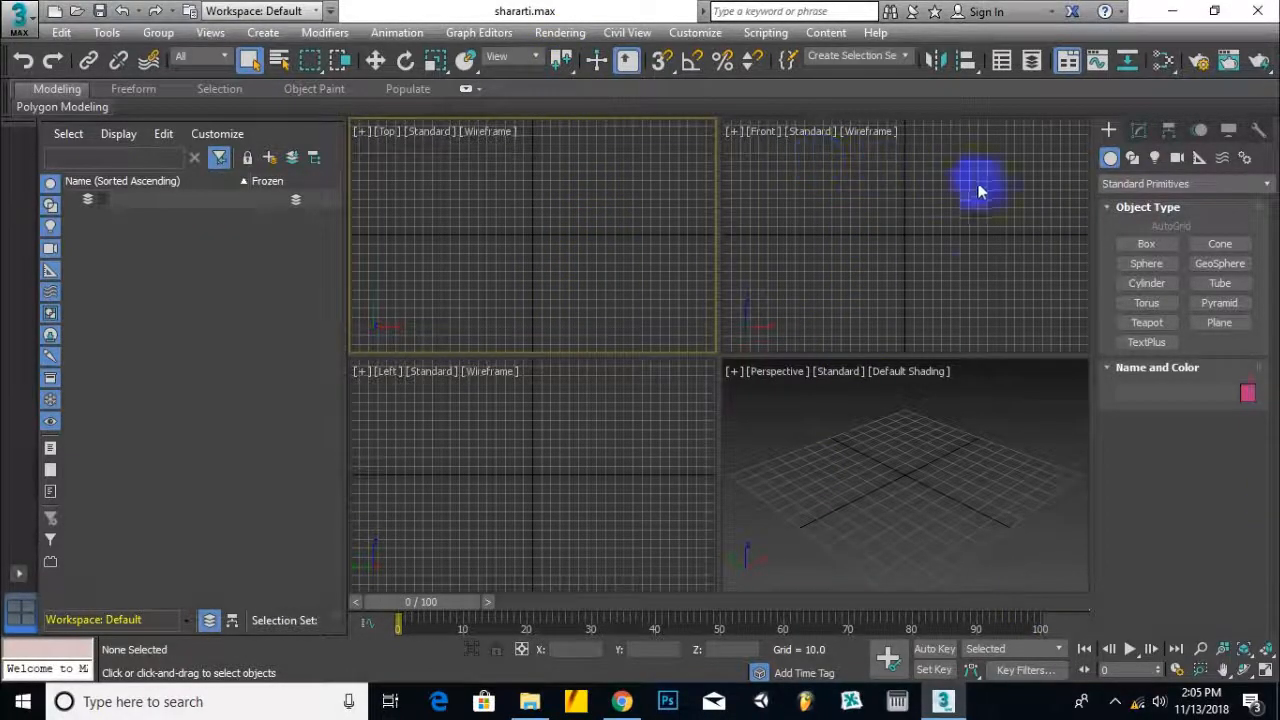
Draw a plane about 90 long and 72 wide in the Front viewport, slightly above the grid's centre line
{"action": "left_click", "coordinate": [866, 286]}
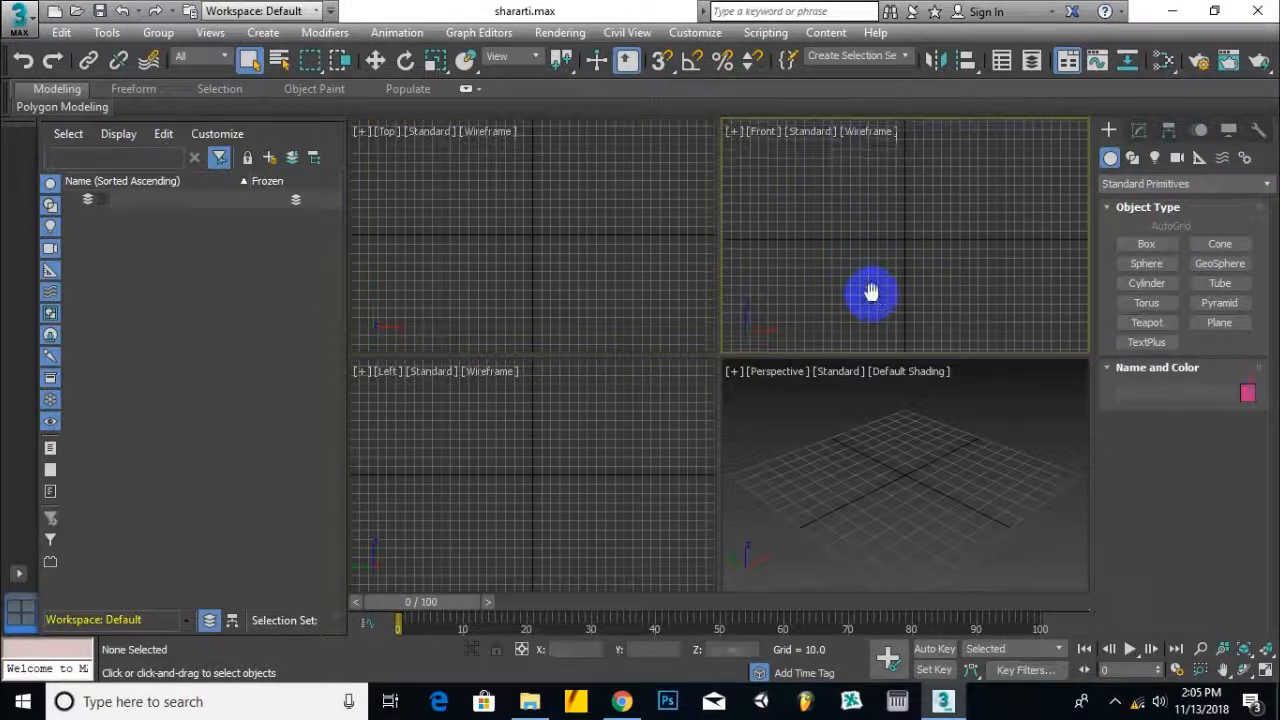
{"action": "left_click", "coordinate": [1216, 324]}
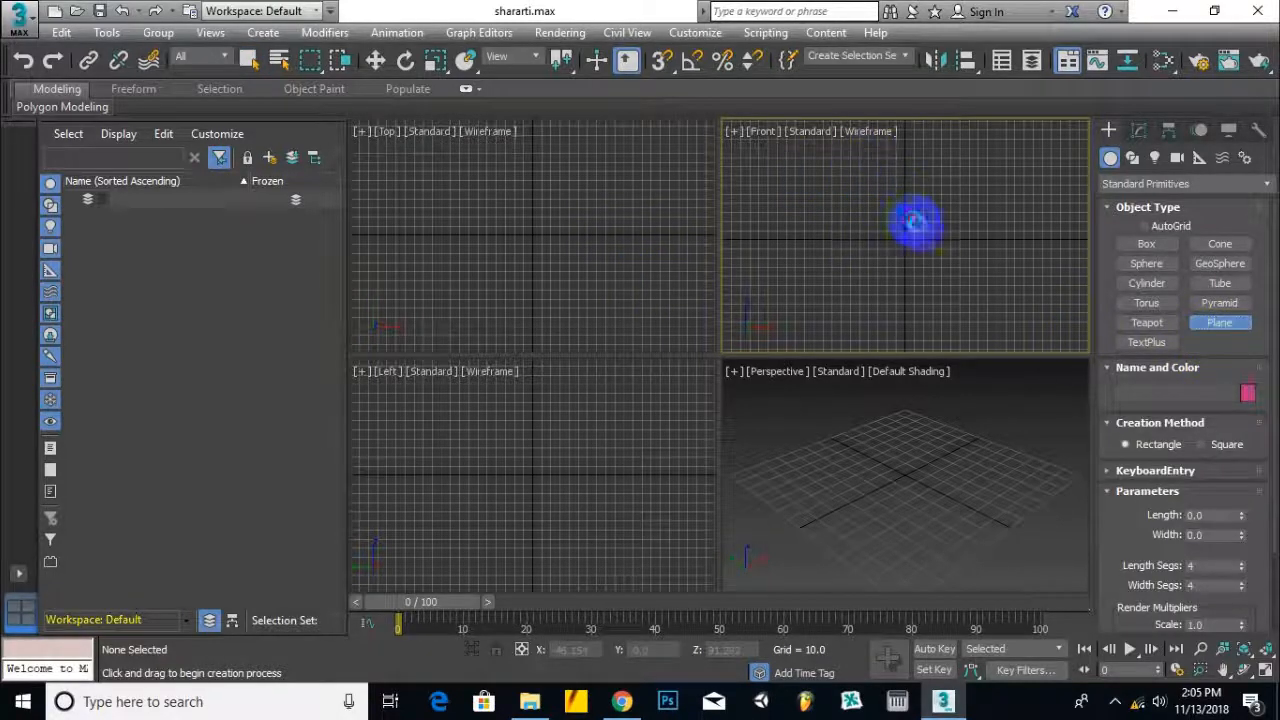
{"action": "left_click_drag", "start_coordinate": [928, 238], "coordinate": [862, 157]}
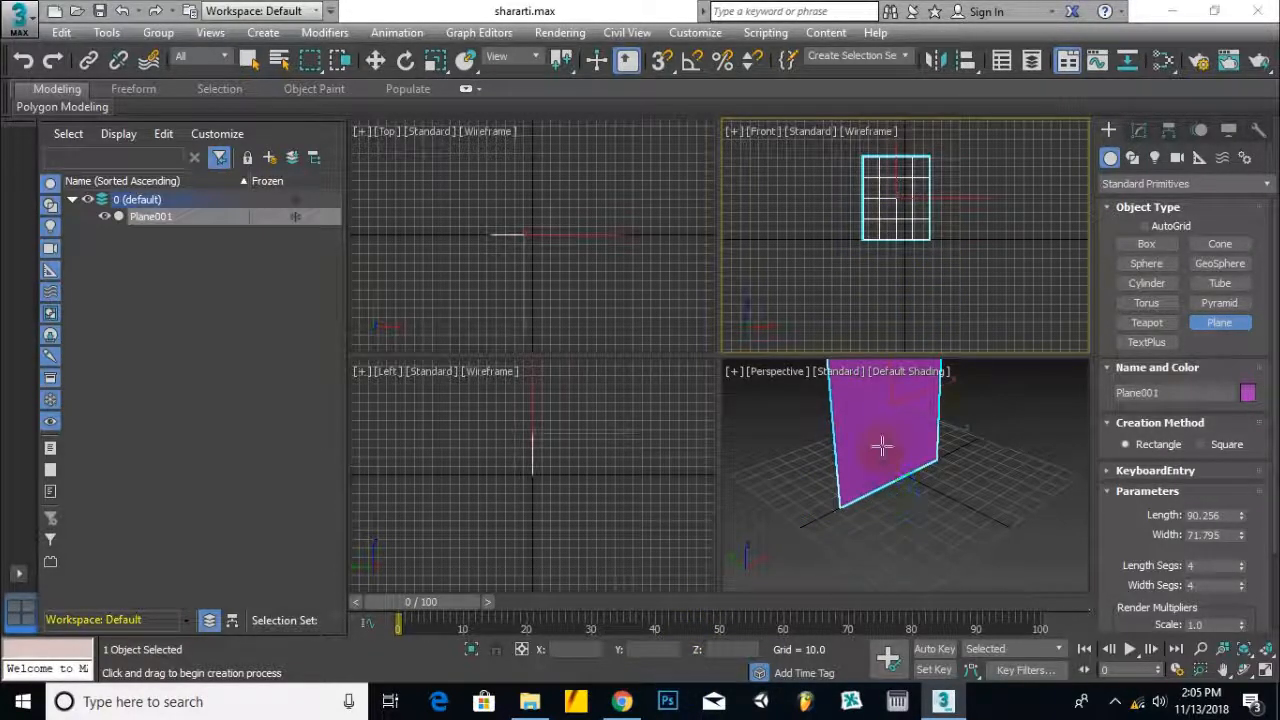
Switch to File Explorer and open the images folder inside sceneassets of the Desktop's shararti project
{"action": "left_click", "coordinate": [530, 703]}
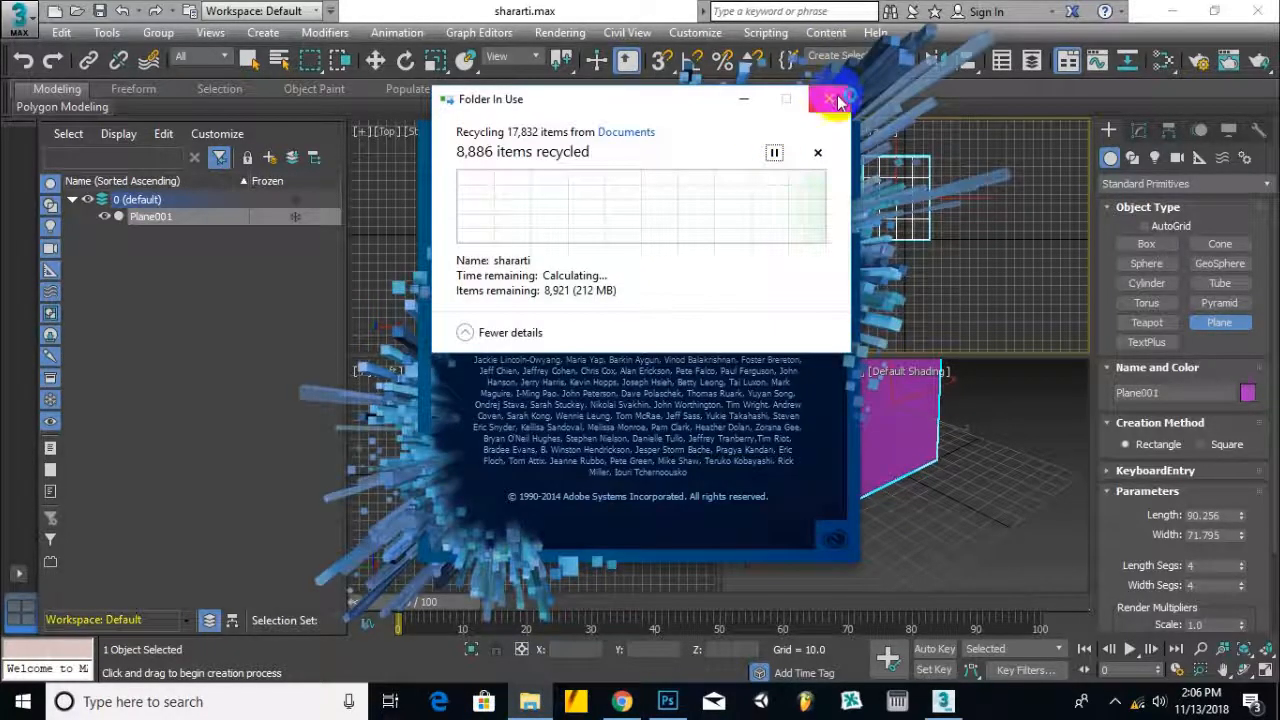
{"action": "left_click", "coordinate": [285, 702]}
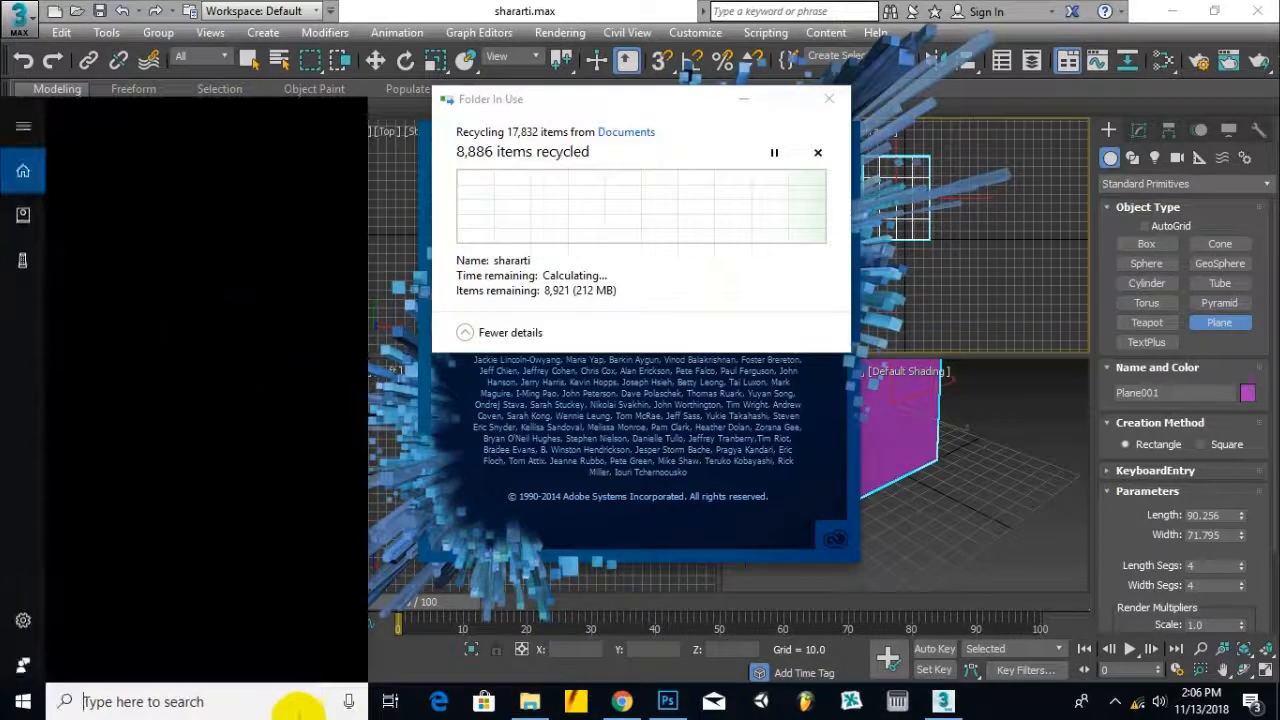
{"action": "type", "text": "pc"}
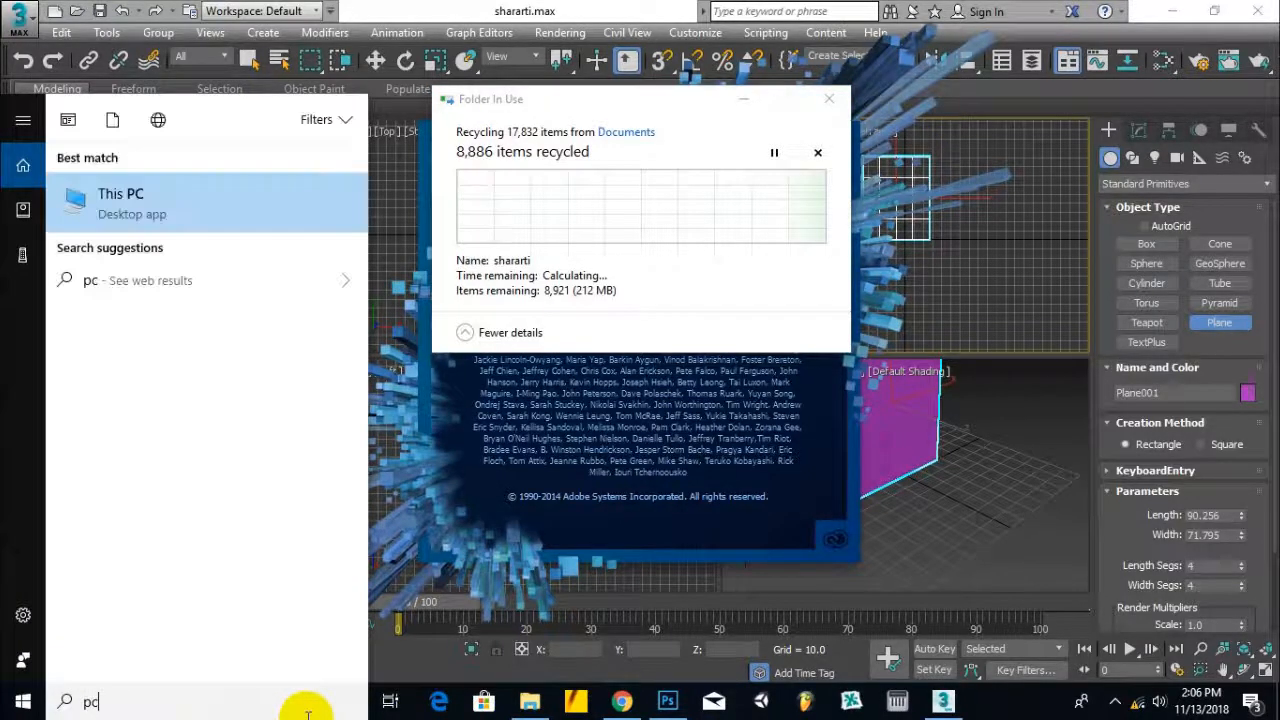
{"action": "left_click", "coordinate": [198, 208]}
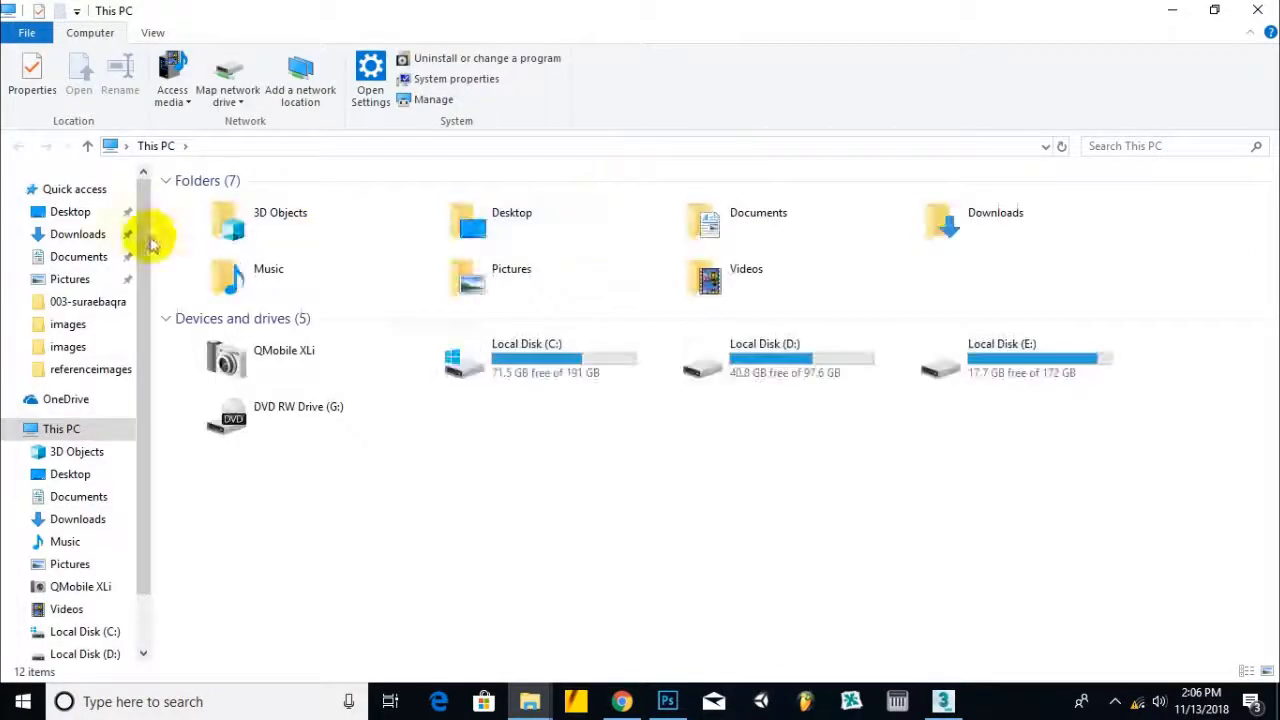
{"action": "left_click", "coordinate": [80, 216]}
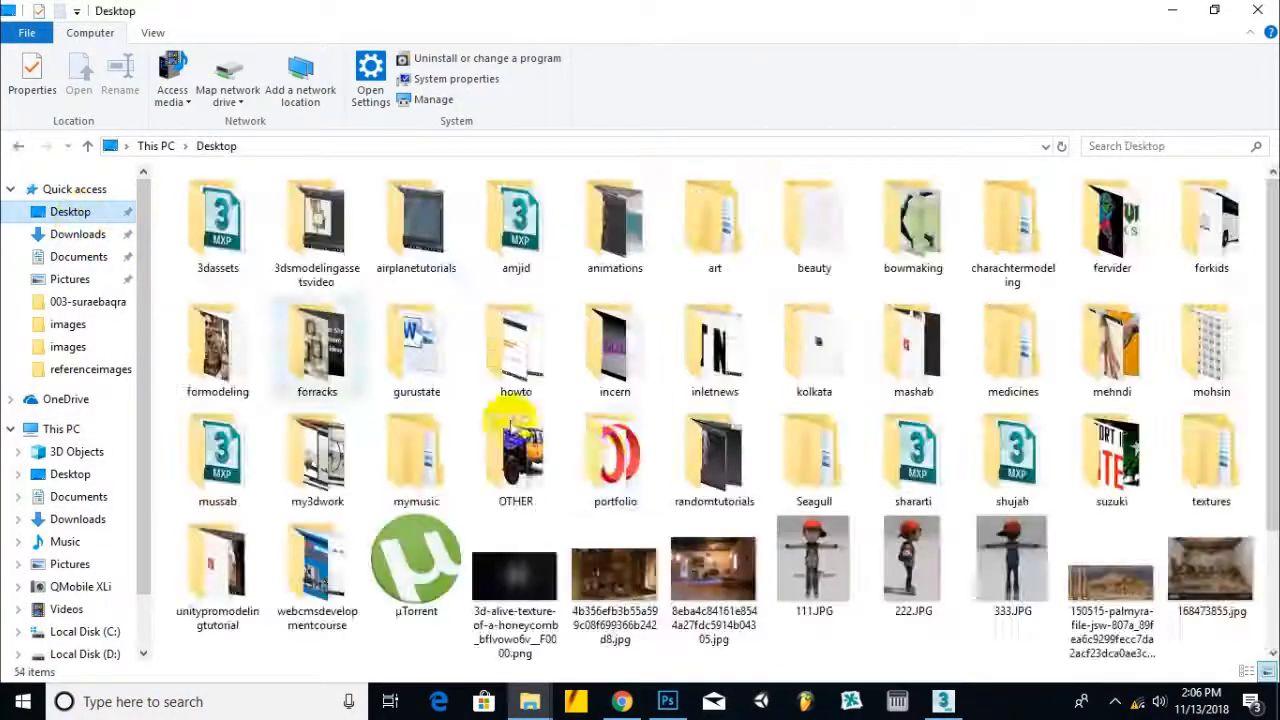
{"action": "double_click", "coordinate": [915, 472]}
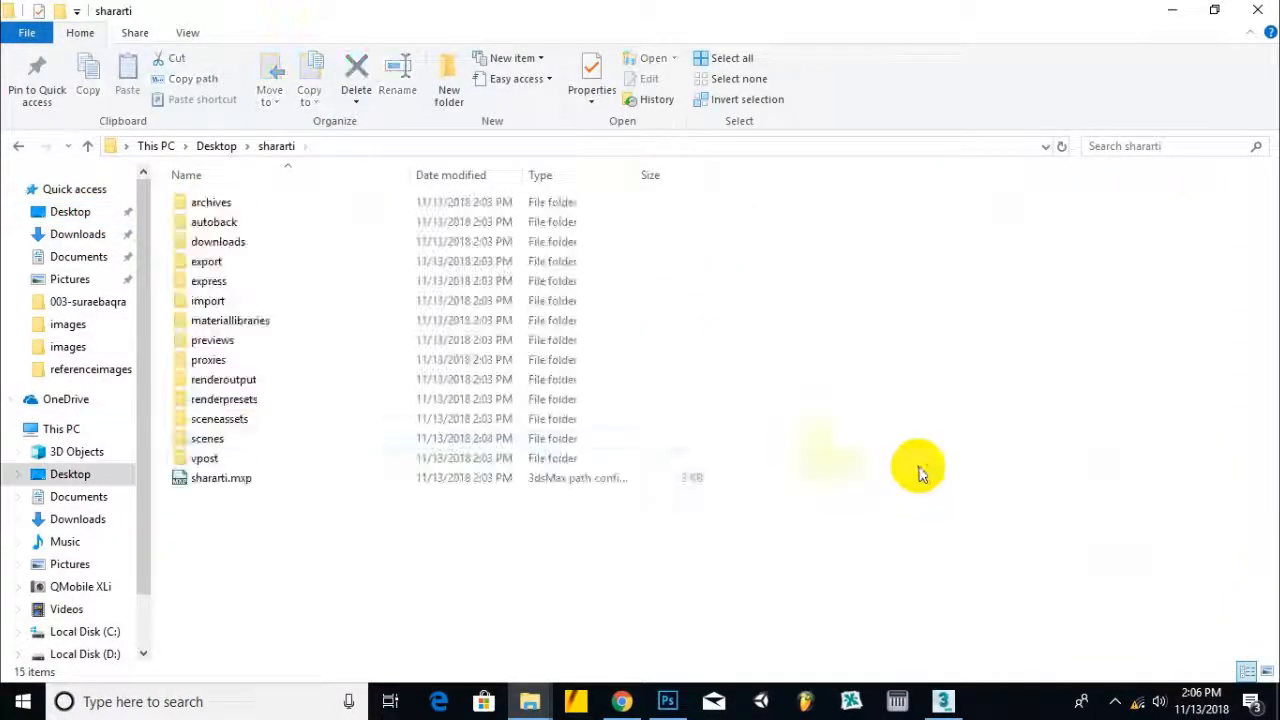
{"action": "double_click", "coordinate": [237, 421]}
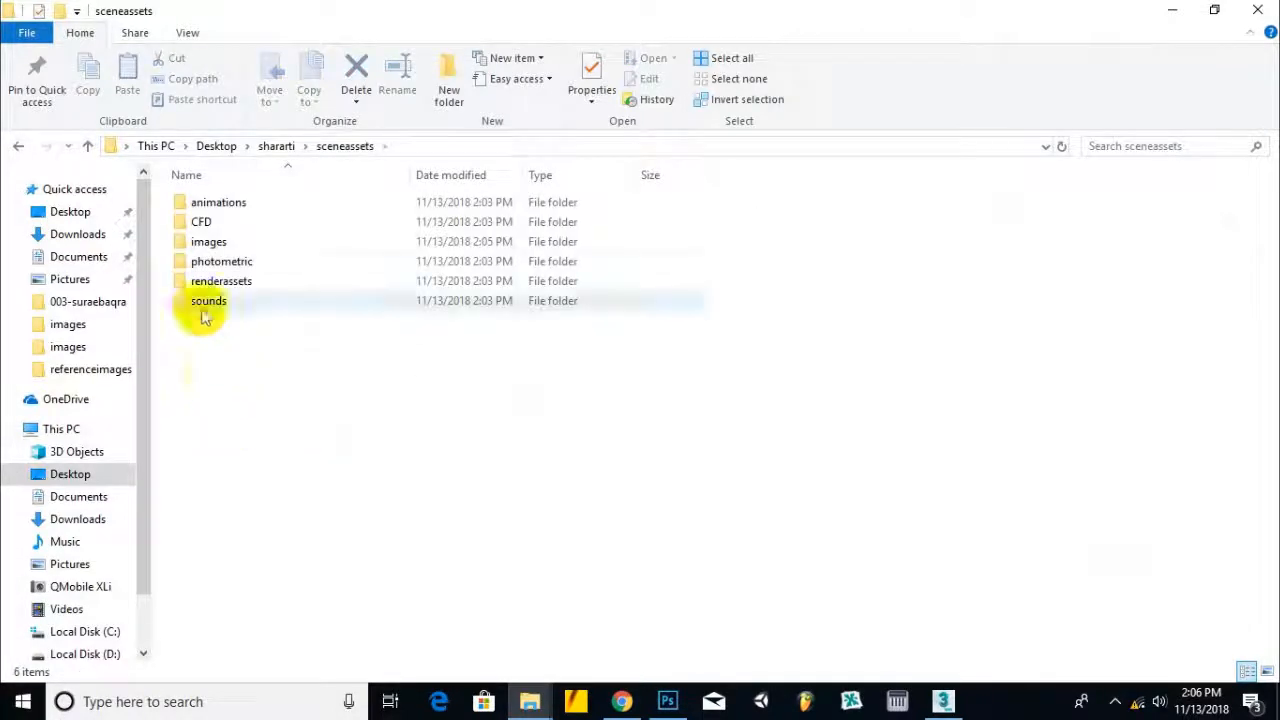
{"action": "double_click", "coordinate": [205, 245]}
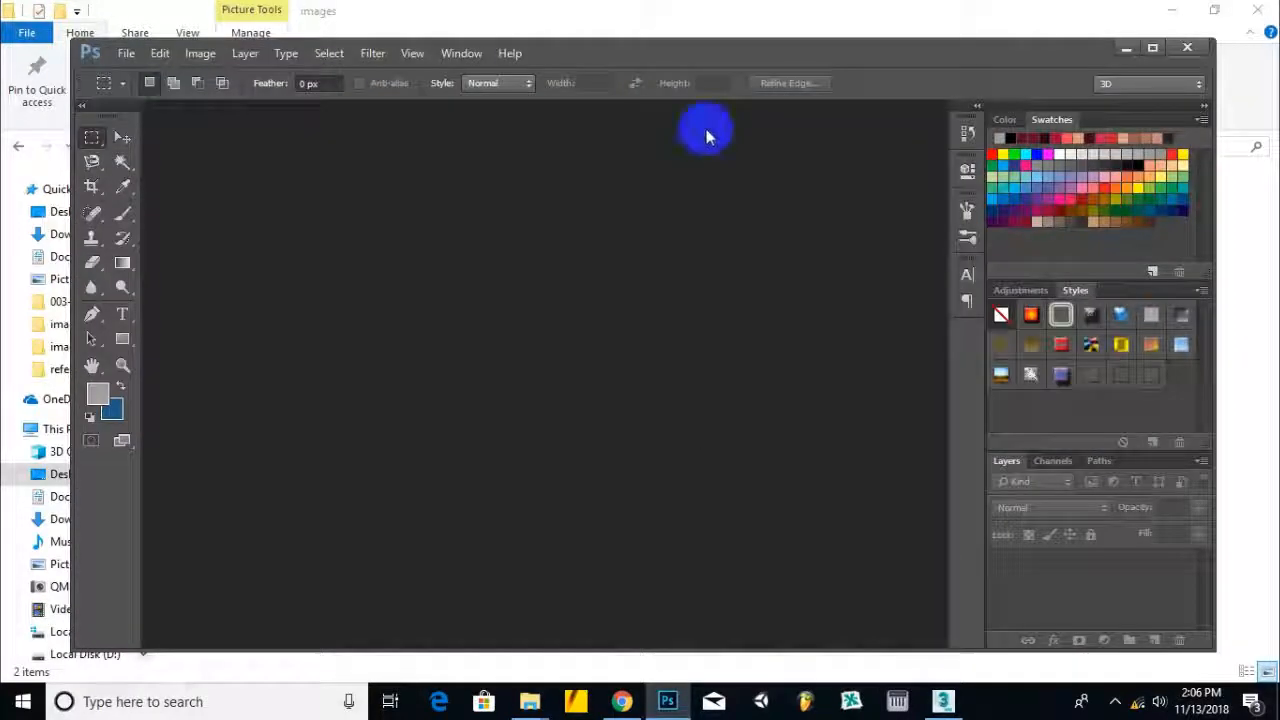
Open both frontreference.jpg and leftreference.jpg from the images folder in Photoshop
{"action": "left_click", "coordinate": [640, 7]}
{"action": "left_click", "coordinate": [211, 223]}
{"action": "left_click_drag", "start_coordinate": [234, 329], "coordinate": [623, 381]}
{"action": "left_click_drag", "start_coordinate": [738, 249], "coordinate": [739, 250]}
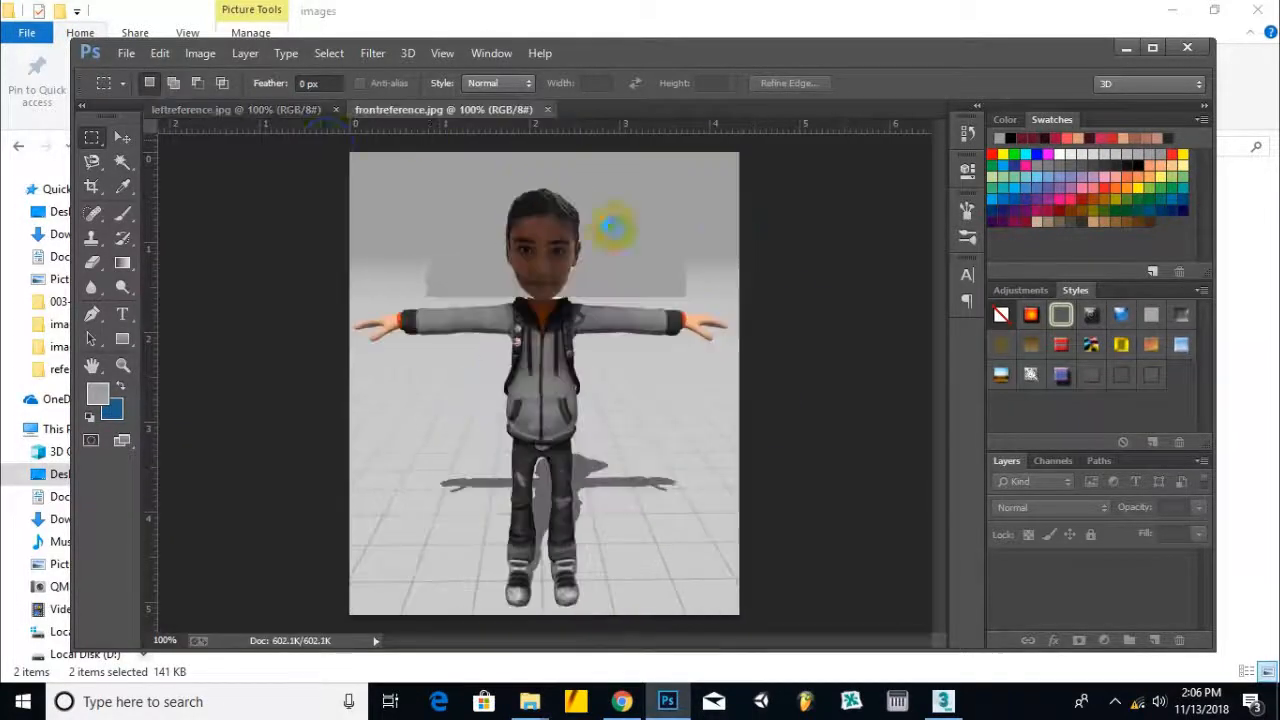
Try to resize the front reference image to a height of 70 pixels with linked proportions, and undo the resize
{"action": "left_click", "coordinate": [200, 53]}
{"action": "left_click", "coordinate": [232, 190]}
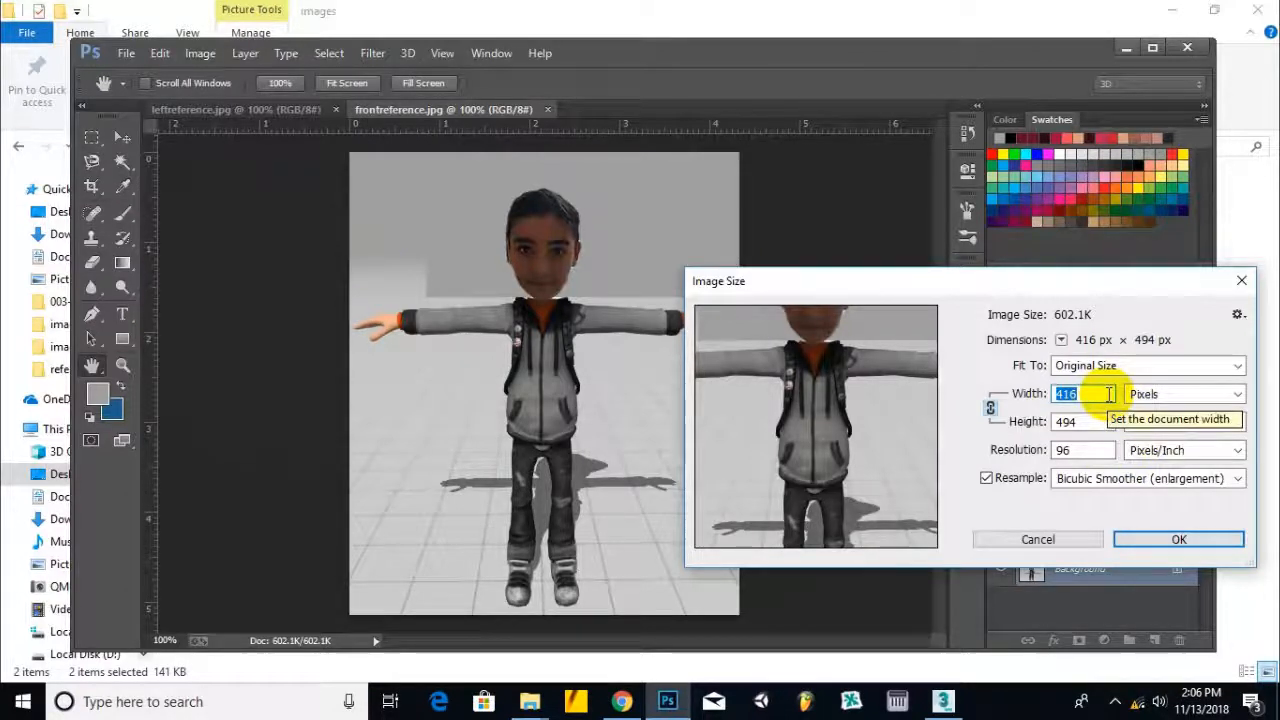
{"action": "left_click", "coordinate": [1092, 423]}
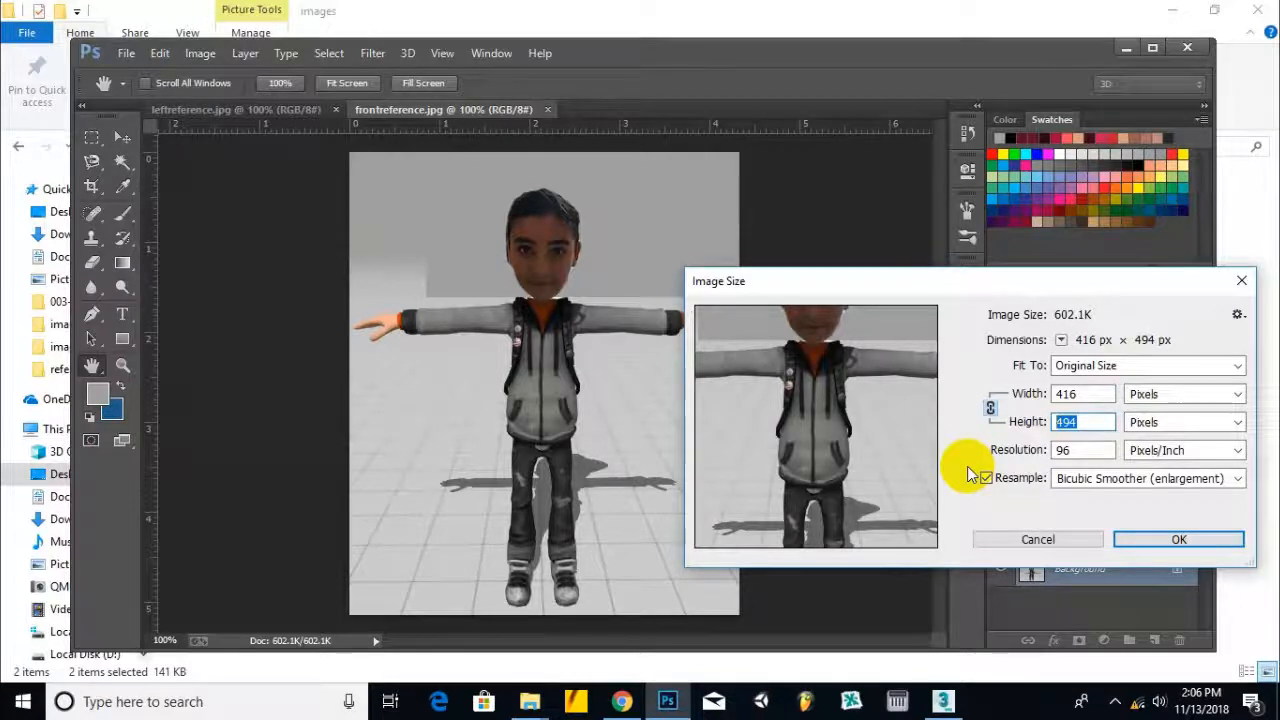
{"action": "type", "text": "70"}
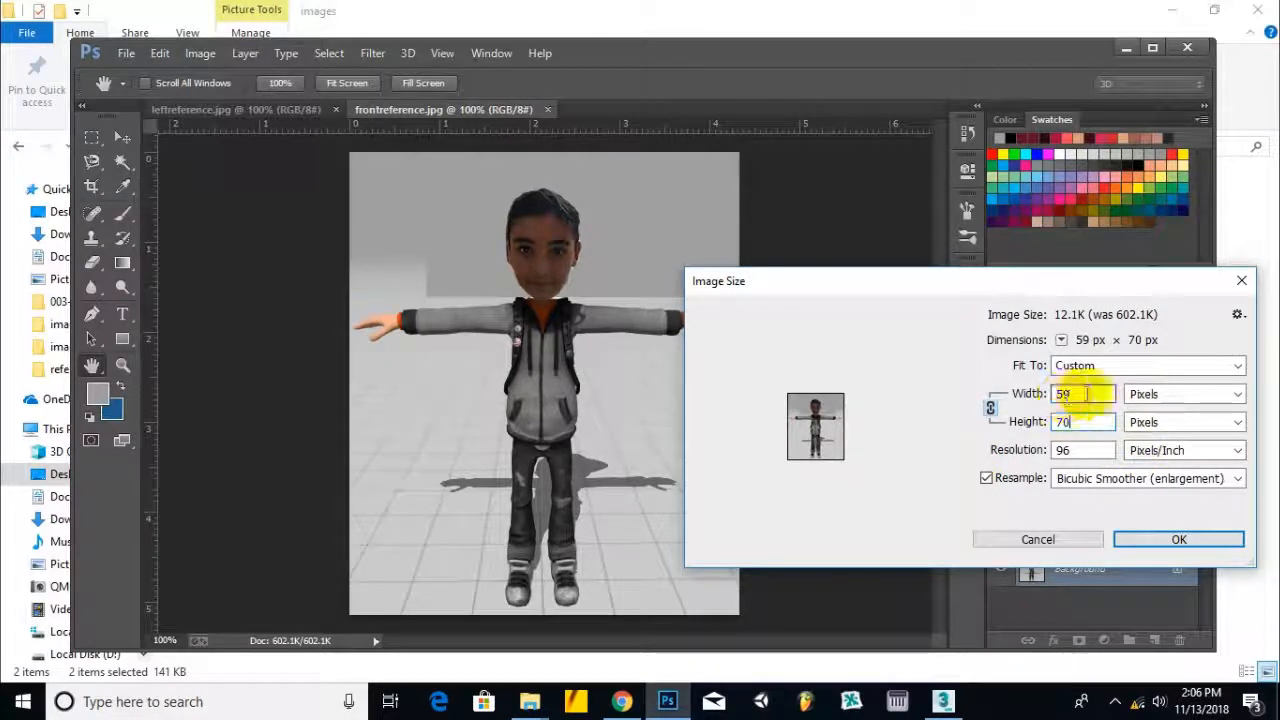
{"action": "left_click", "coordinate": [1125, 540]}
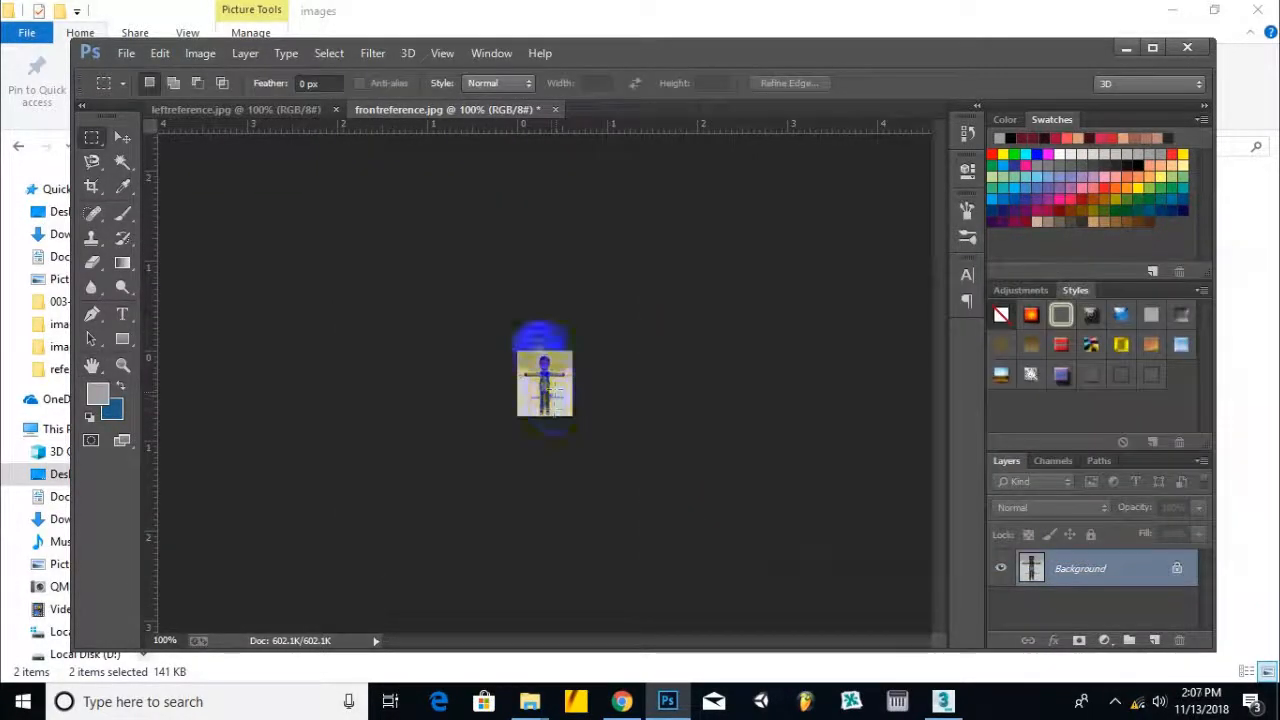
{"action": "scroll", "coordinate": [543, 388], "scroll_direction": "up", "scroll_amount": 5, "text": "alt"}
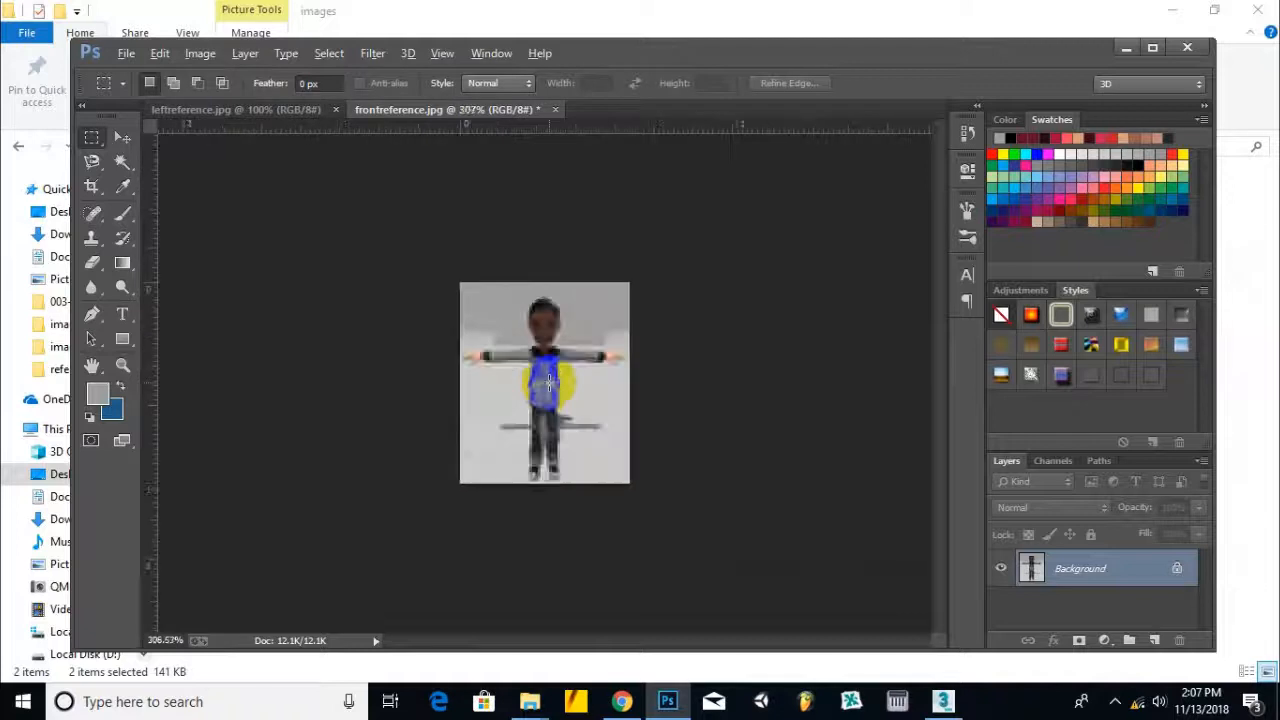
{"action": "key", "text": "ctrl+z"}
{"action": "scroll", "coordinate": [543, 340], "scroll_direction": "down", "scroll_amount": 5, "text": "alt"}
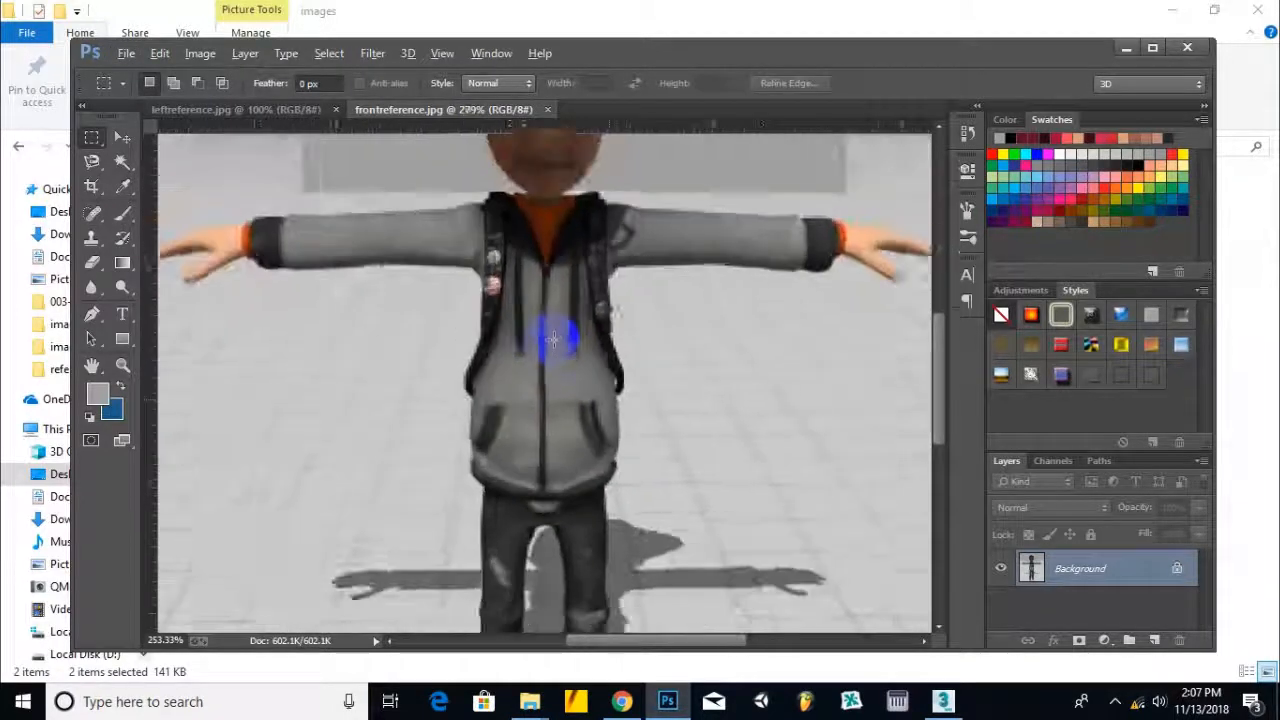
Enter a height of 70 pixels in the front reference's Image Size settings to read the proportional width
{"action": "left_click", "coordinate": [200, 53]}
{"action": "left_click", "coordinate": [257, 189]}
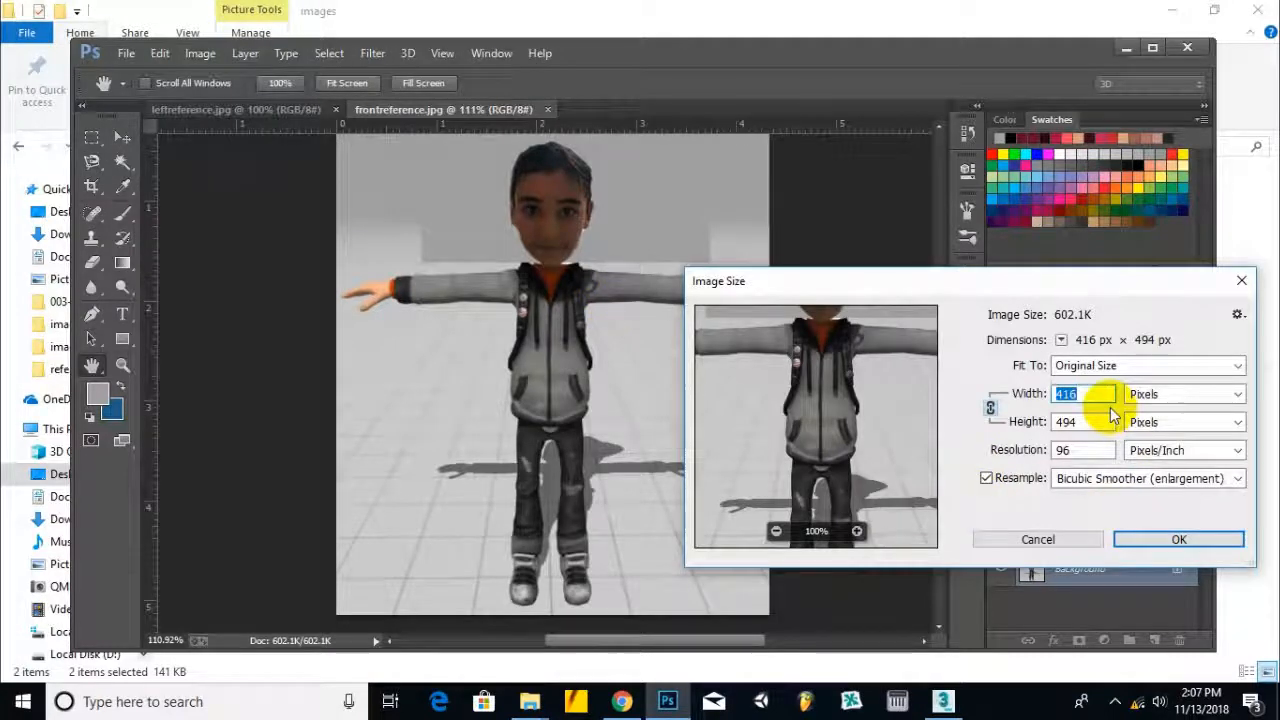
{"action": "key", "text": "Tab"}
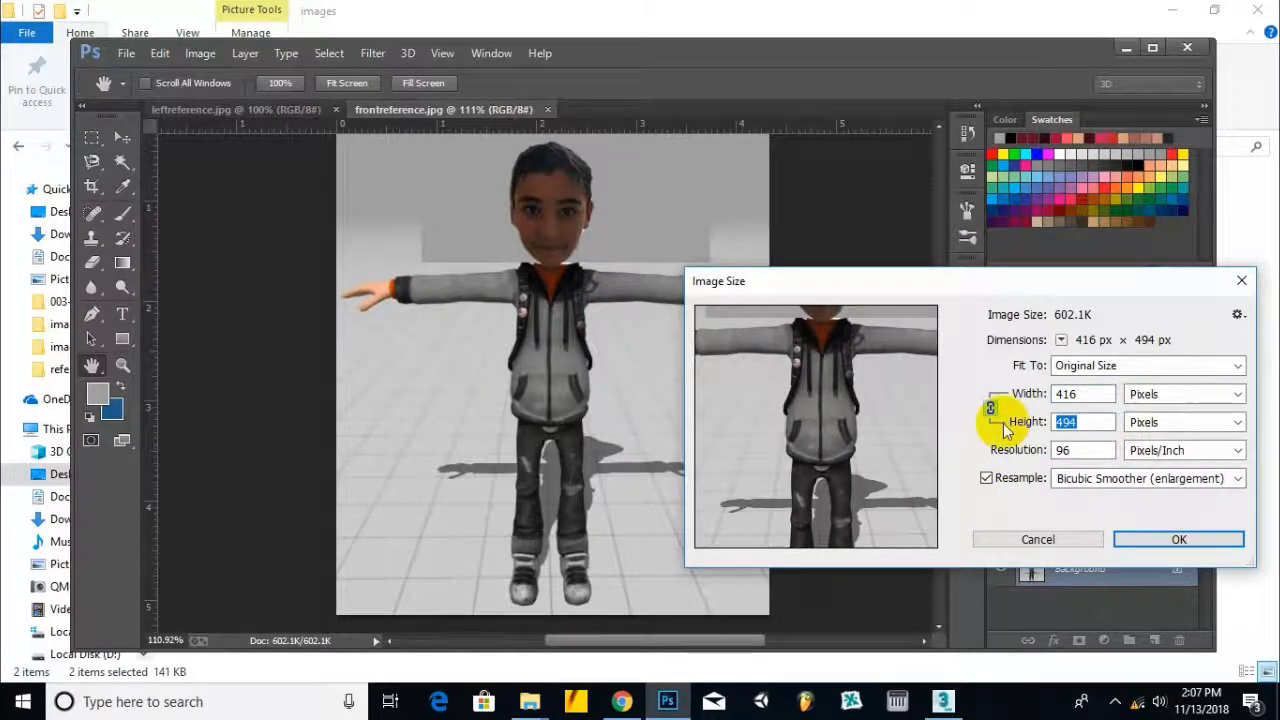
{"action": "type", "text": "70"}
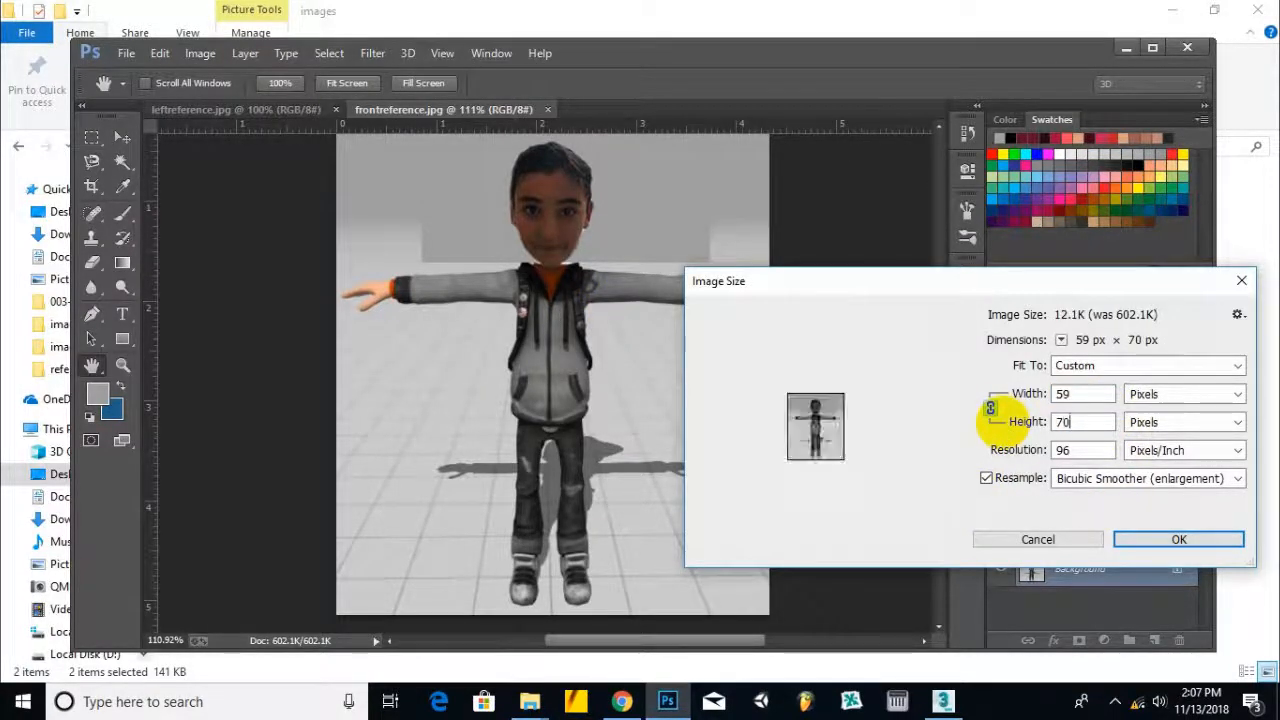
Switch to 3ds Max and set the plane's length to 70, width to 59 and both segment counts to 1
{"action": "left_click", "coordinate": [944, 701]}
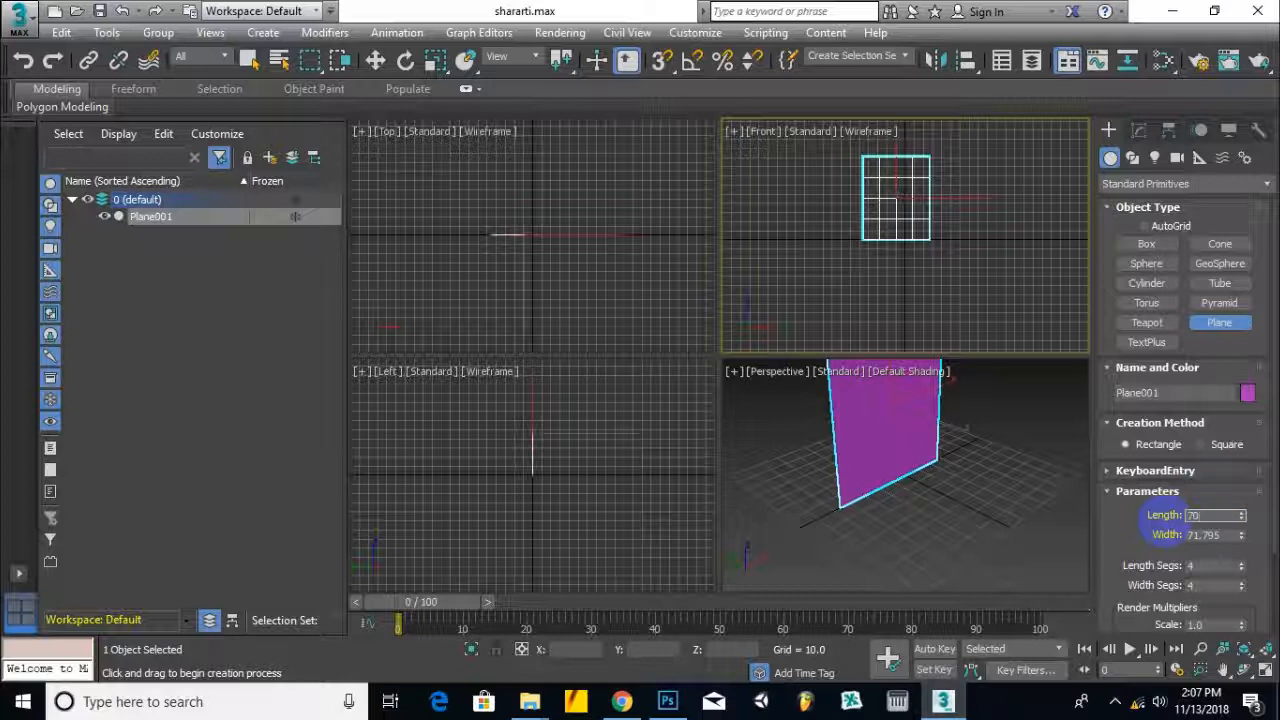
{"action": "type", "text": "70"}
{"action": "key", "text": "Tab"}
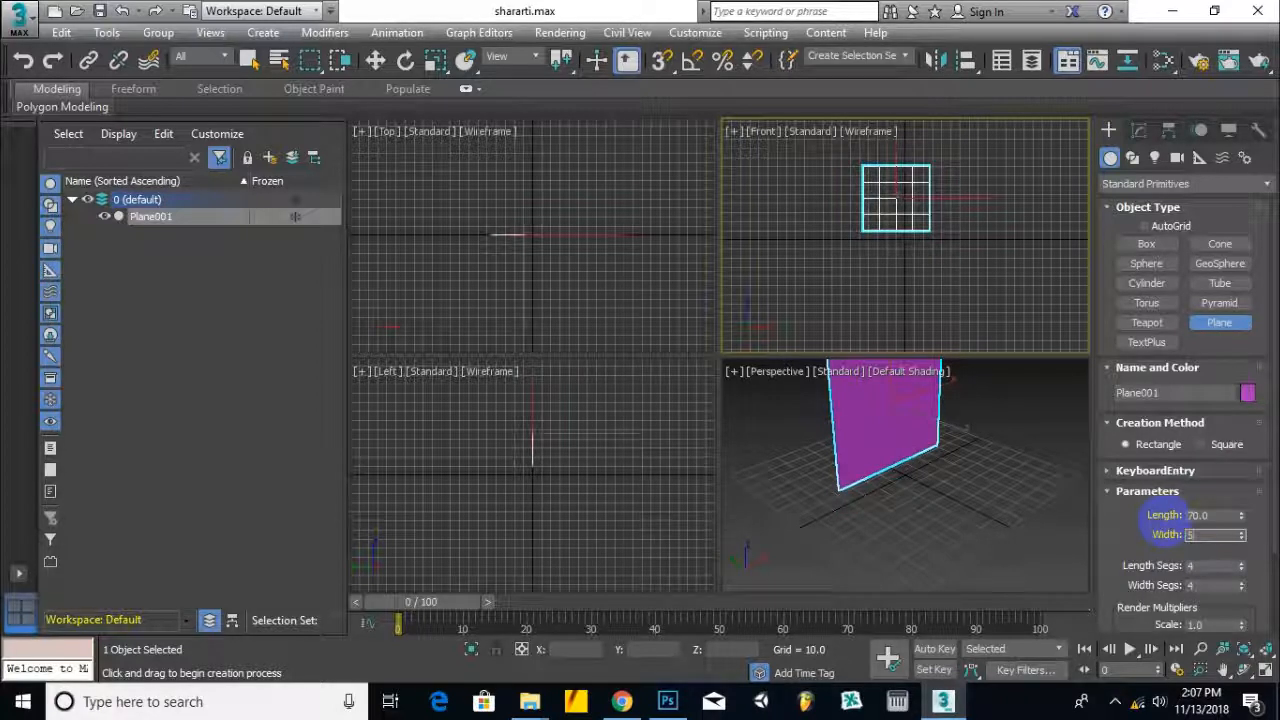
{"action": "left_click", "coordinate": [1241, 570]}
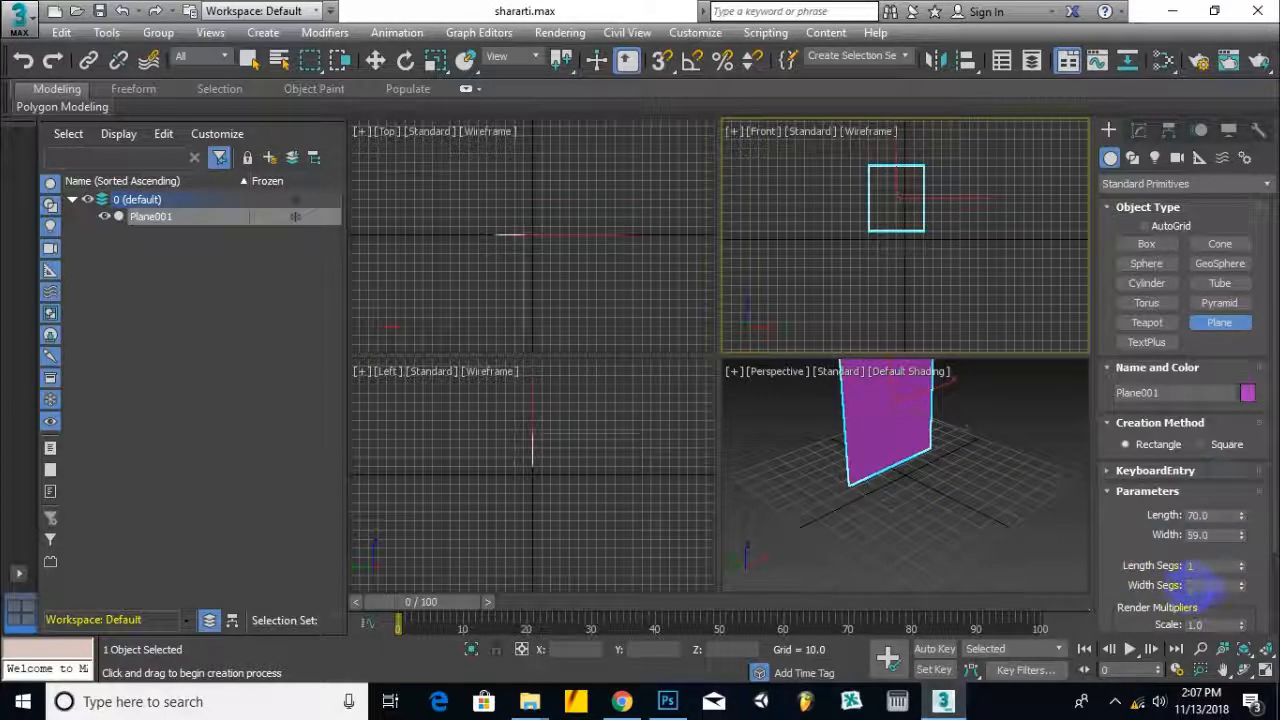
Finish plane creation and enable Backface Cull in the plane's object properties
{"action": "left_click", "coordinate": [857, 421]}
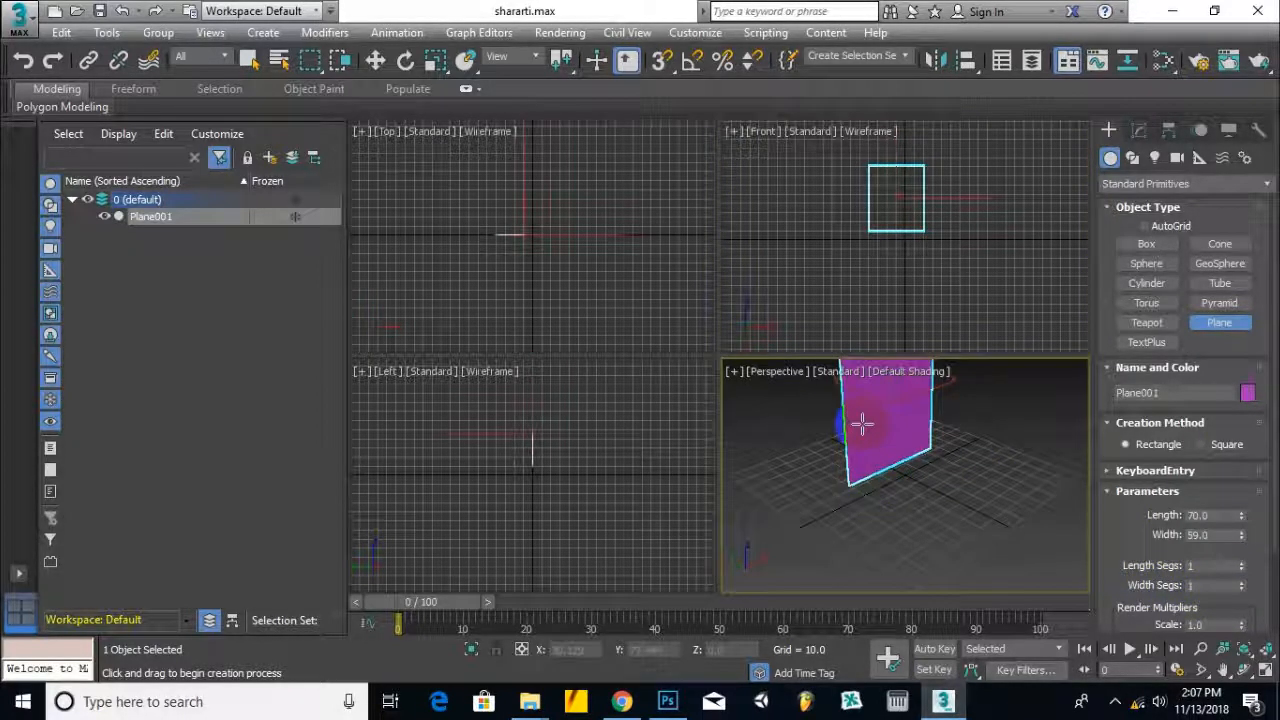
{"action": "right_click", "coordinate": [862, 424]}
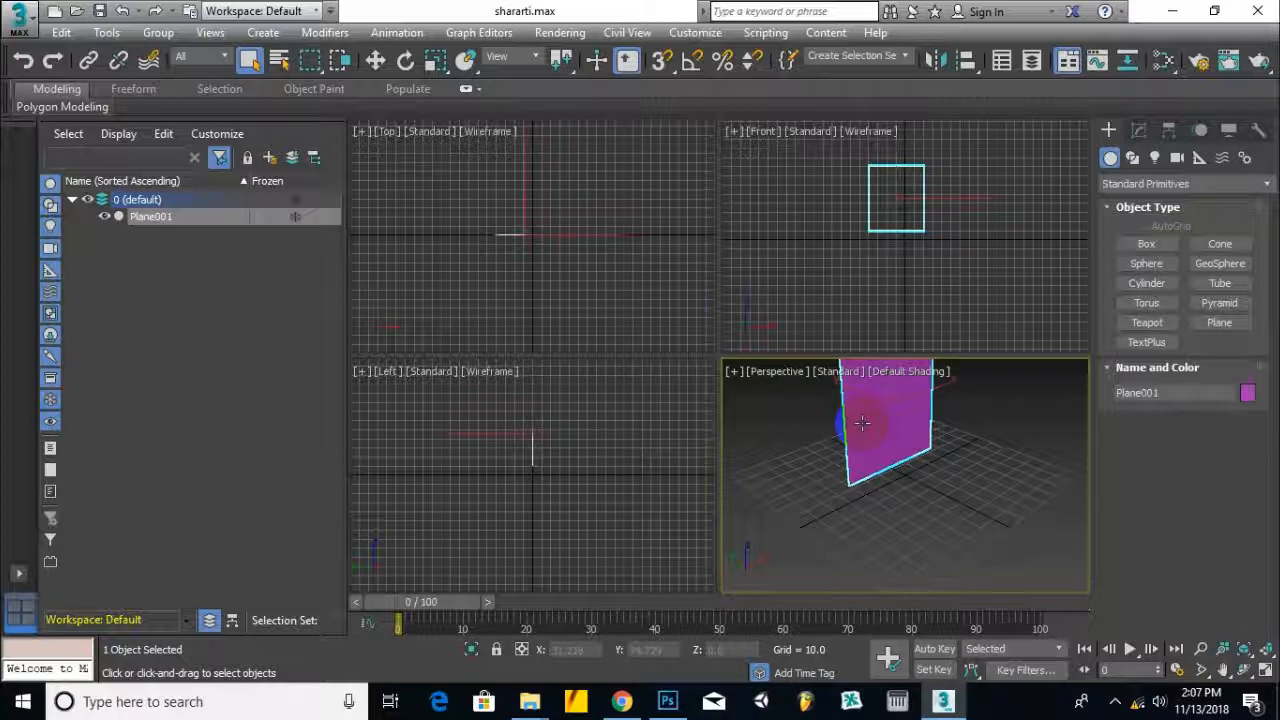
{"action": "right_click", "coordinate": [862, 424]}
{"action": "left_click", "coordinate": [886, 551]}
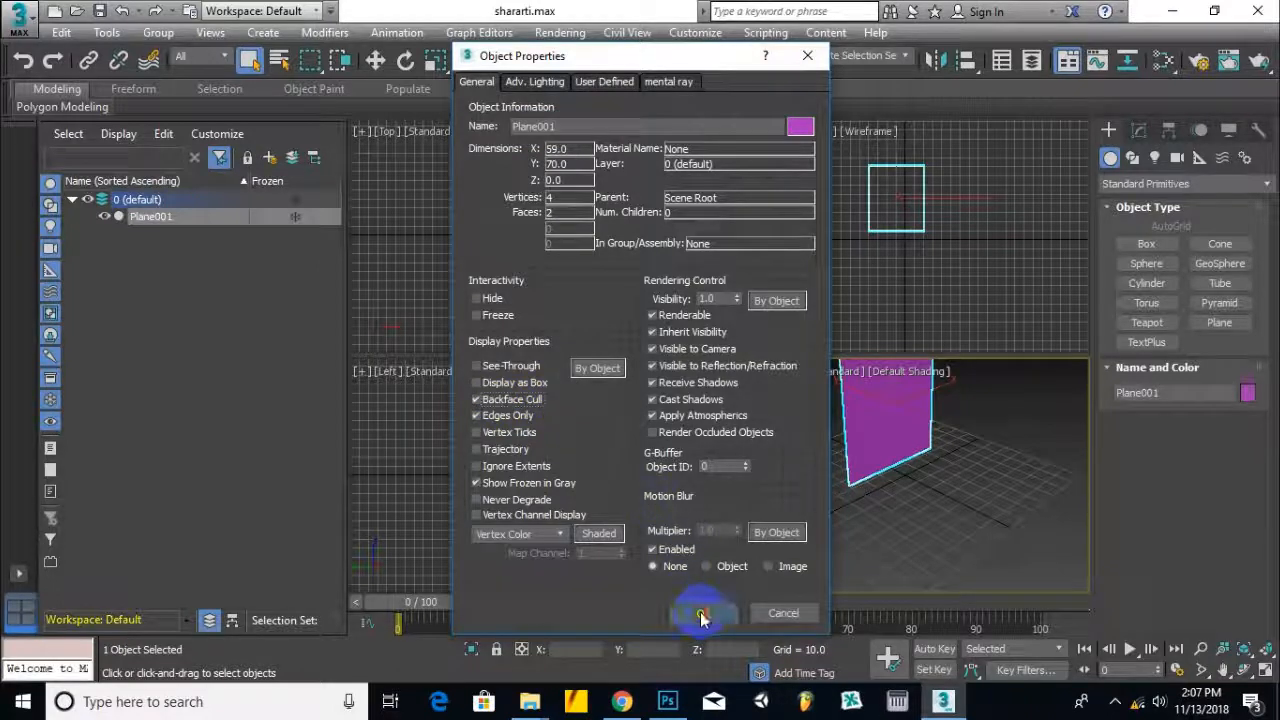
{"action": "left_click", "coordinate": [702, 613]}
Move the front plane back and slightly down to about Y 18.652, Z 38.324
{"action": "middle_click_drag", "start_coordinate": [1051, 459], "coordinate": [790, 420], "text": "alt"}
{"action": "left_click", "coordinate": [375, 60]}
{"action": "left_click_drag", "start_coordinate": [873, 400], "coordinate": [857, 408]}
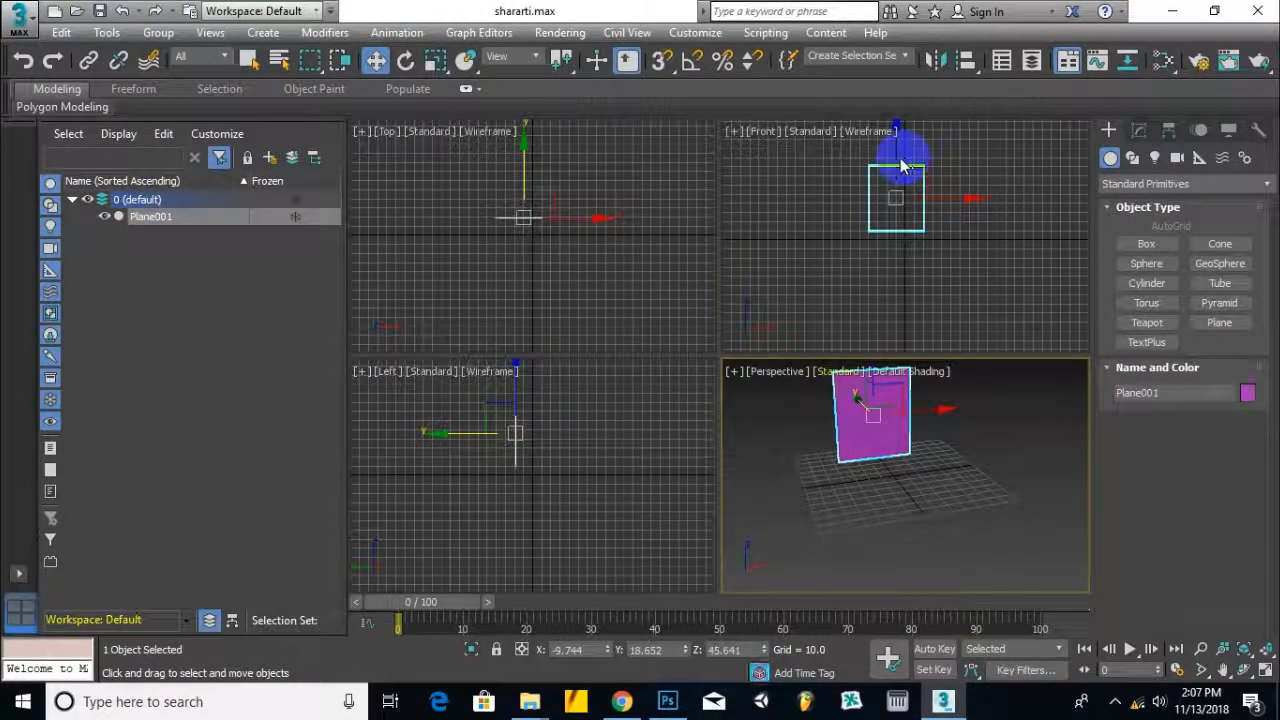
{"action": "left_click_drag", "start_coordinate": [896, 170], "coordinate": [897, 175]}
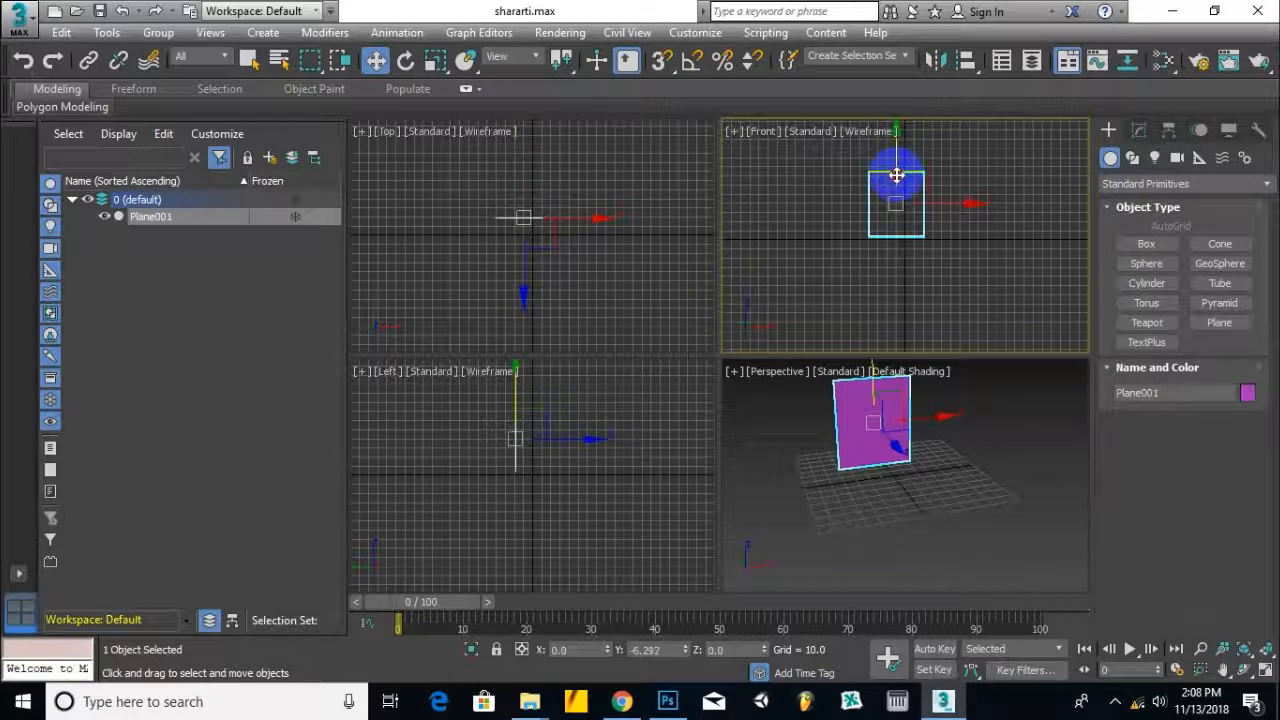
{"action": "mouse_move", "coordinate": [895, 412]}
{"action": "middle_mouse_down"}
{"action": "mouse_move", "coordinate": [872, 437]}
{"action": "mouse_move", "coordinate": [884, 433]}
{"action": "middle_mouse_up"}
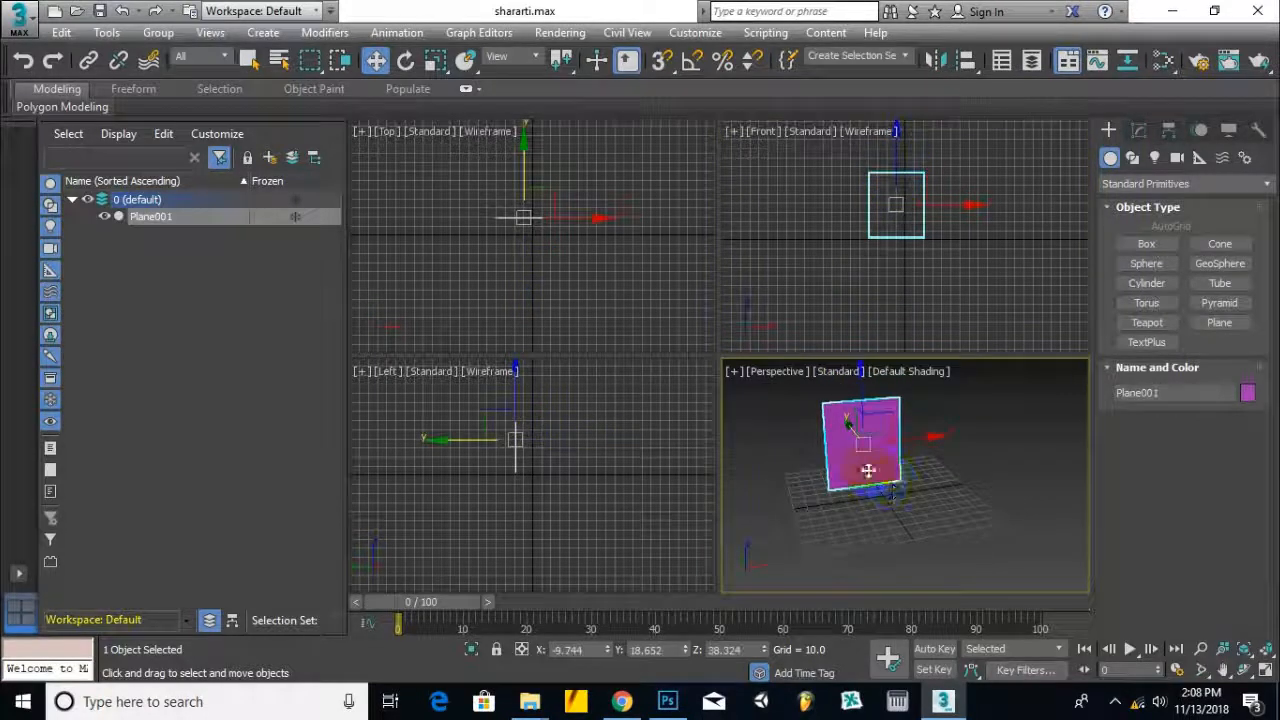
Create a copy of the plane rotated about 90 degrees around Z and move it to about X 13.367, Y -15.92
{"action": "left_click", "coordinate": [405, 64]}
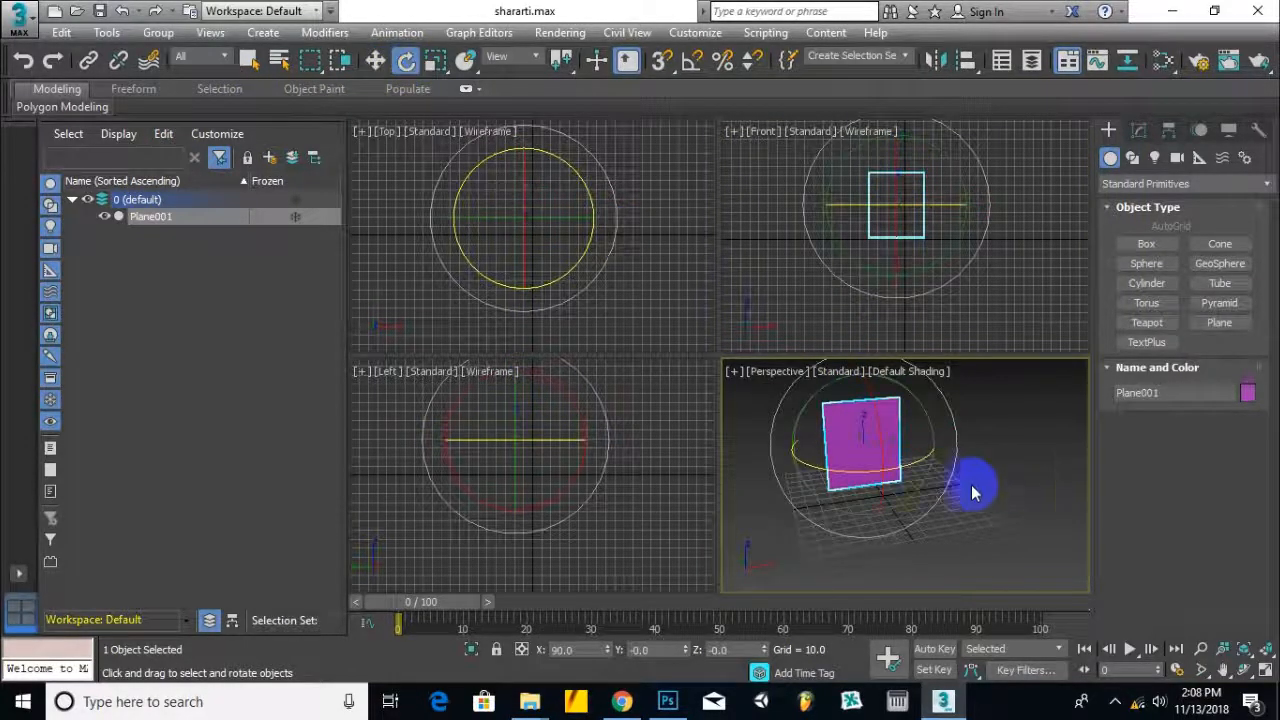
{"action": "mouse_move", "coordinate": [915, 461]}
{"action": "left_mouse_down"}
{"action": "mouse_move", "coordinate": [814, 466]}
{"action": "mouse_move", "coordinate": [806, 486]}
{"action": "mouse_move", "coordinate": [746, 505]}
{"action": "left_mouse_up"}
{"action": "left_click", "coordinate": [657, 430]}
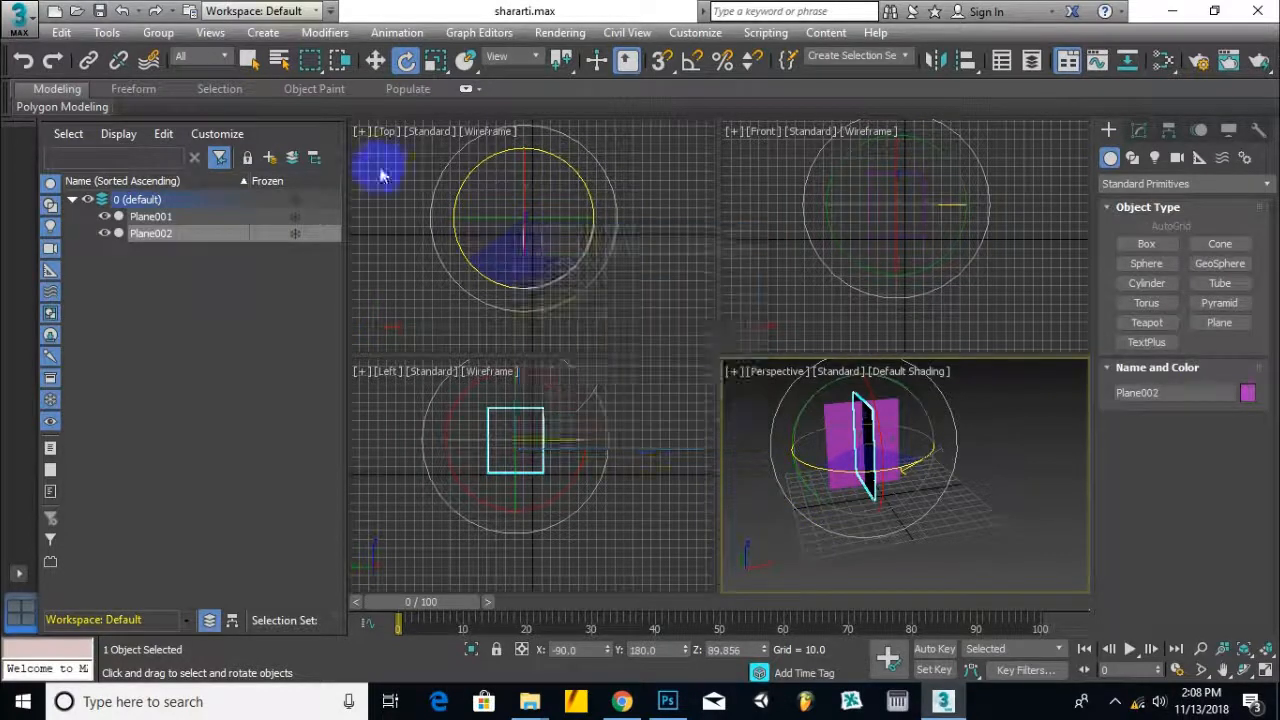
{"action": "left_click", "coordinate": [374, 61]}
{"action": "left_click_drag", "start_coordinate": [851, 429], "coordinate": [882, 549]}
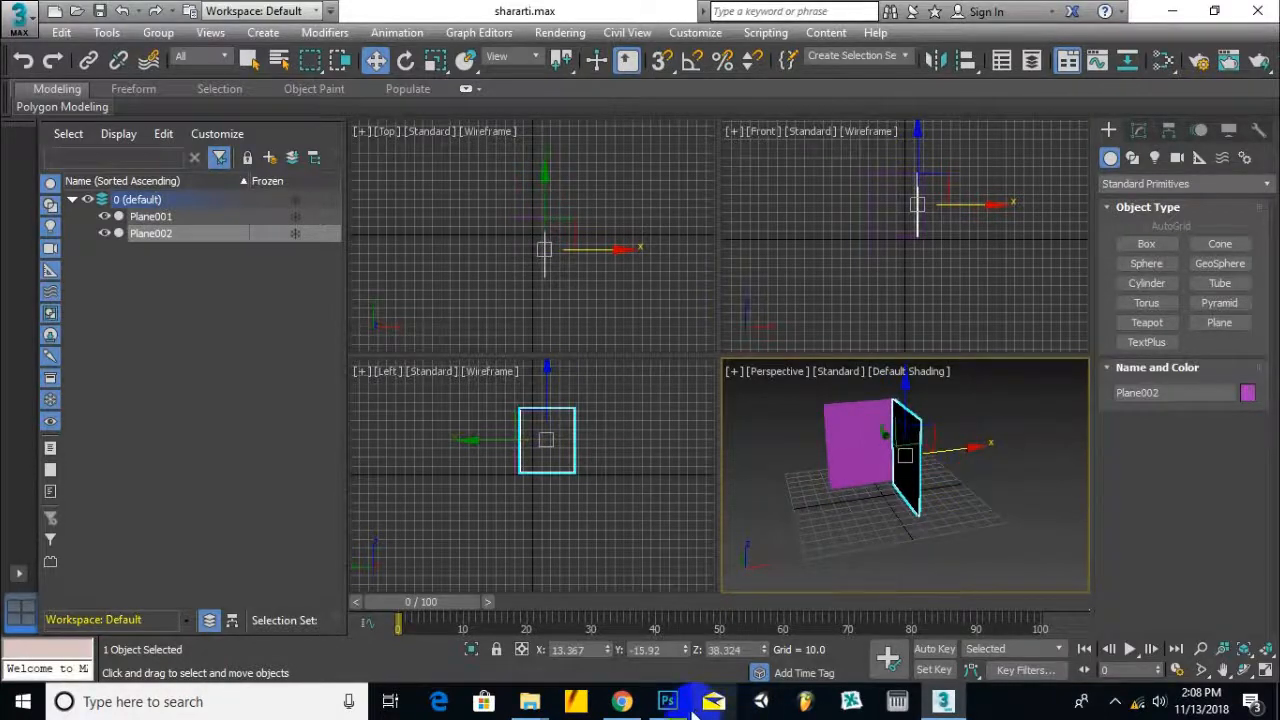
Switch to Photoshop and enter a height of 70 pixels in leftreference.jpg's Image Size settings to read the proportional width, without applying it
{"action": "left_click", "coordinate": [667, 701]}
{"action": "left_click", "coordinate": [1038, 540]}
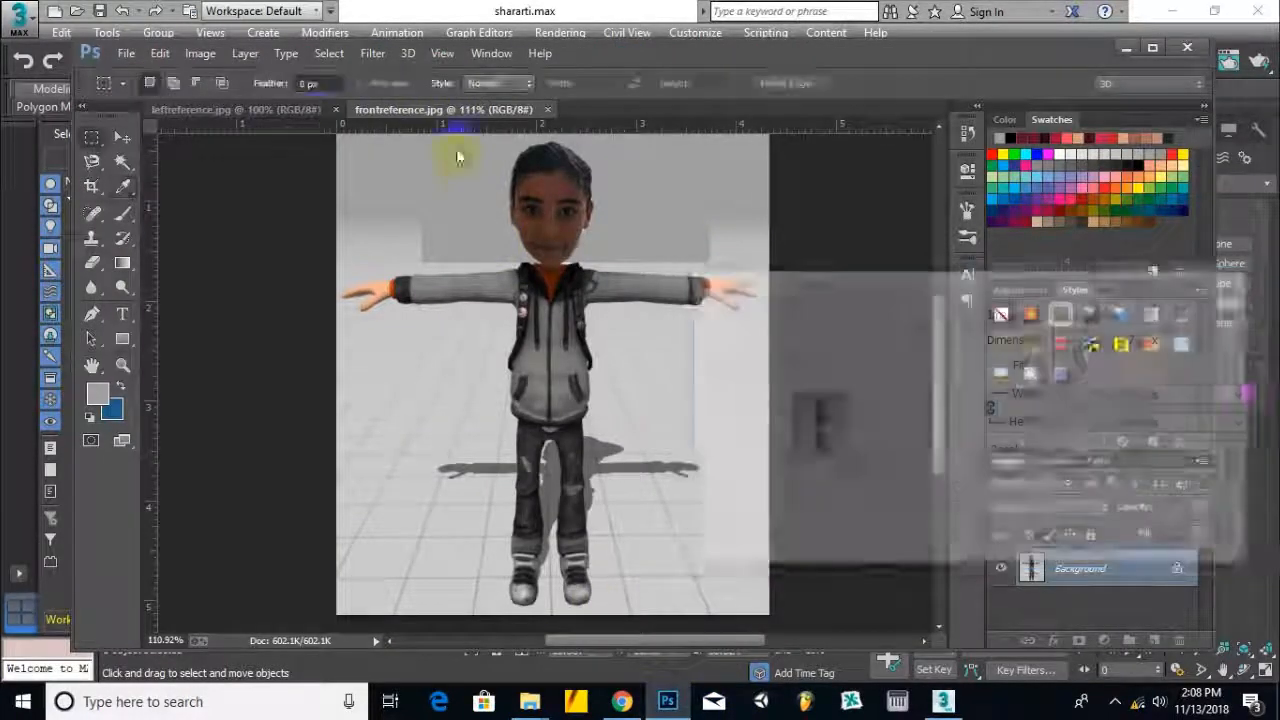
{"action": "left_click", "coordinate": [300, 109]}
{"action": "left_click", "coordinate": [200, 53]}
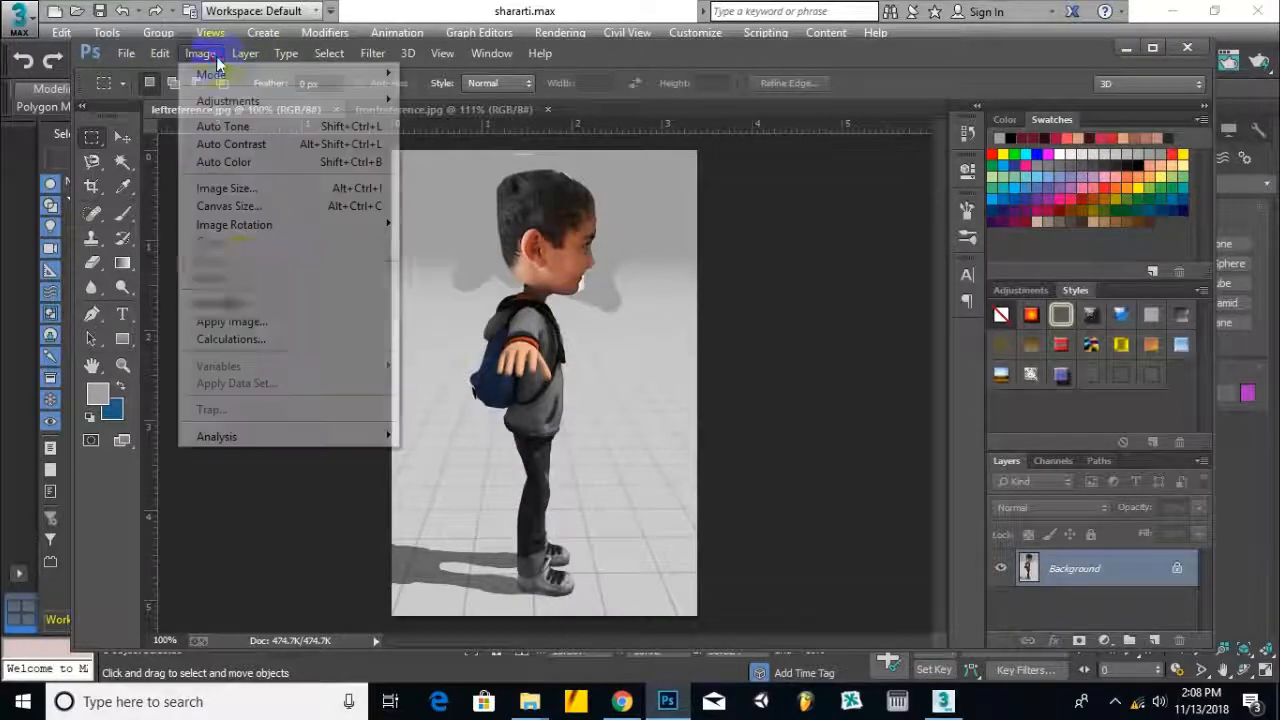
{"action": "left_click", "coordinate": [245, 224]}
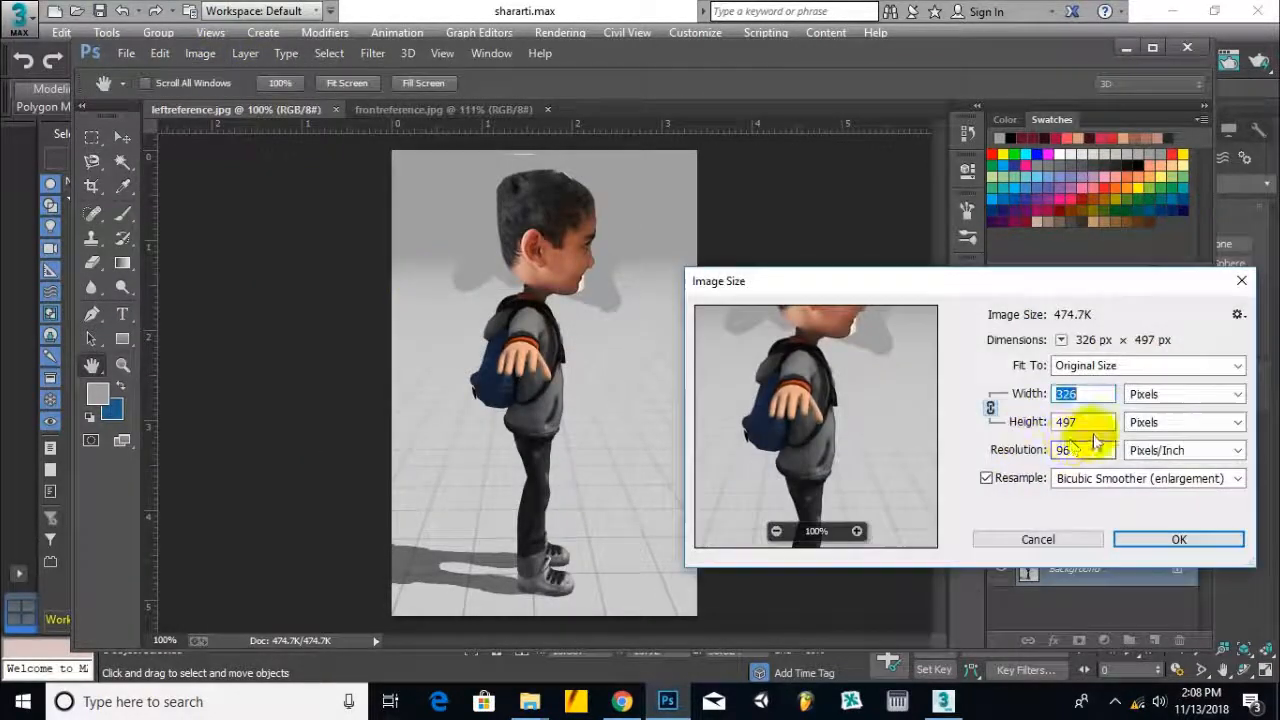
{"action": "key", "text": "Tab"}
{"action": "type", "text": "70"}
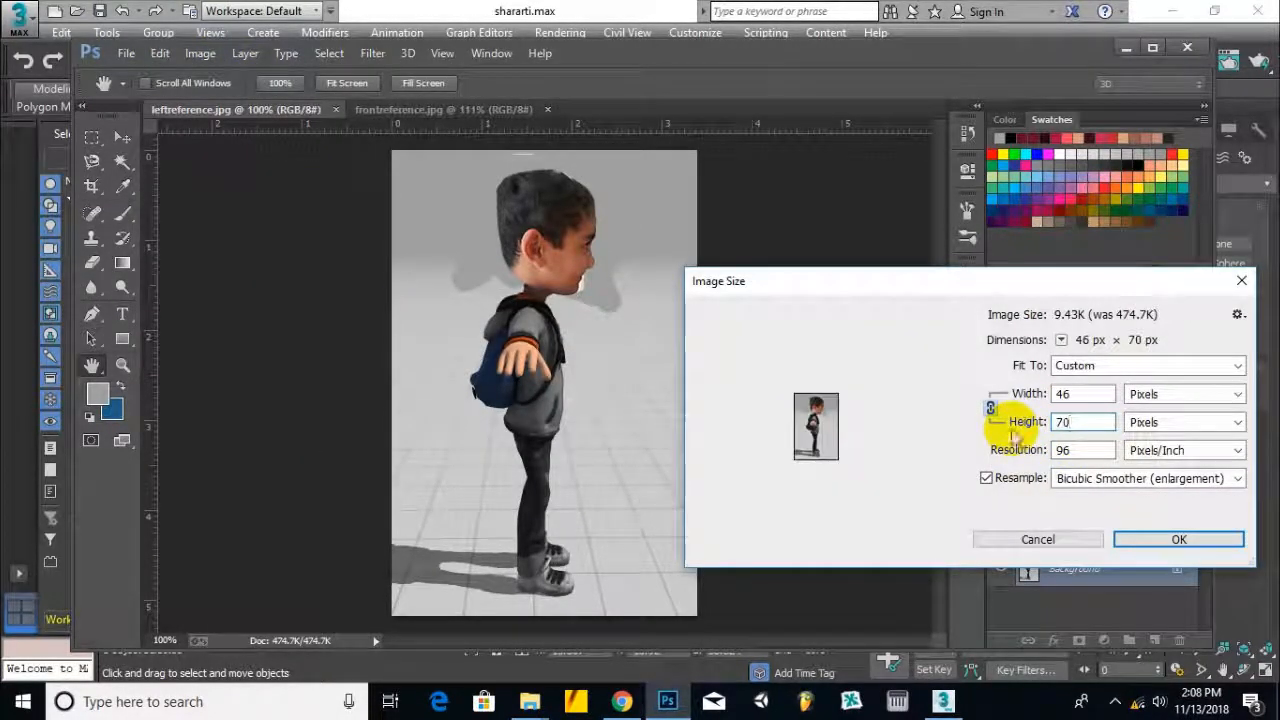
{"action": "left_click", "coordinate": [1063, 538]}
Switch back to 3ds Max, set the rotated plane's width to 45, and clear the selection
{"action": "left_click", "coordinate": [660, 8]}
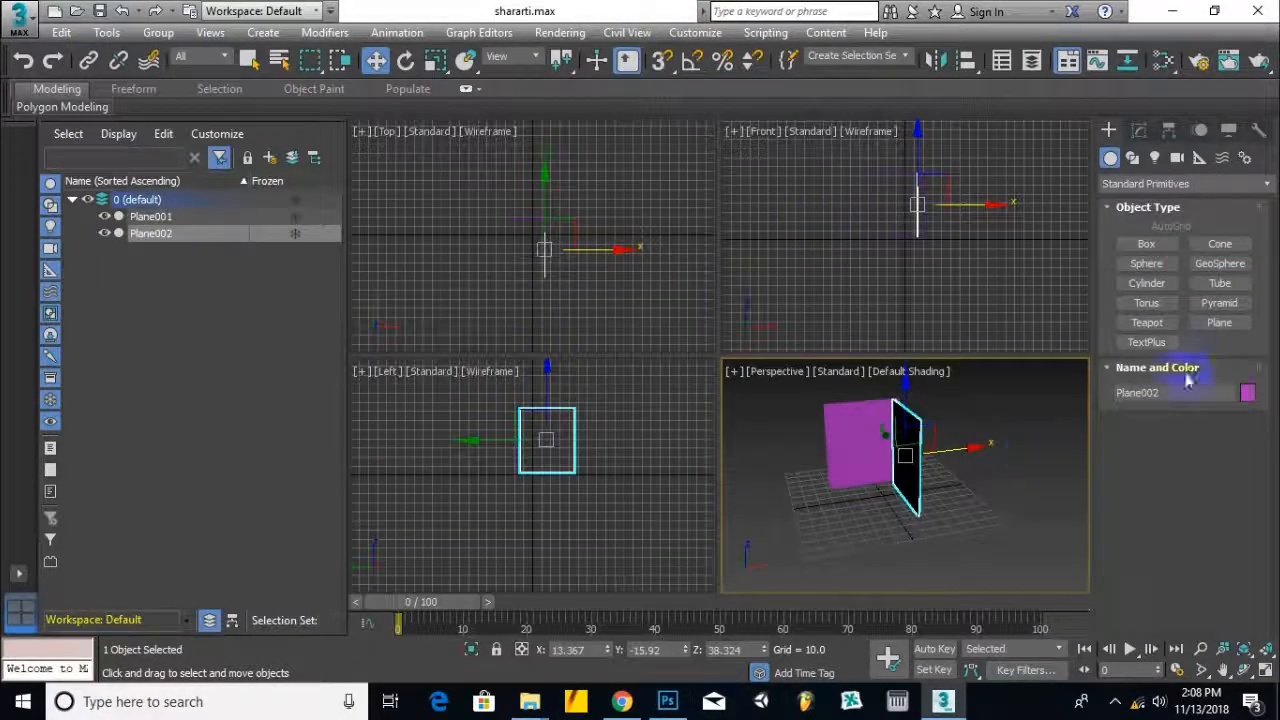
{"action": "left_click", "coordinate": [1139, 131]}
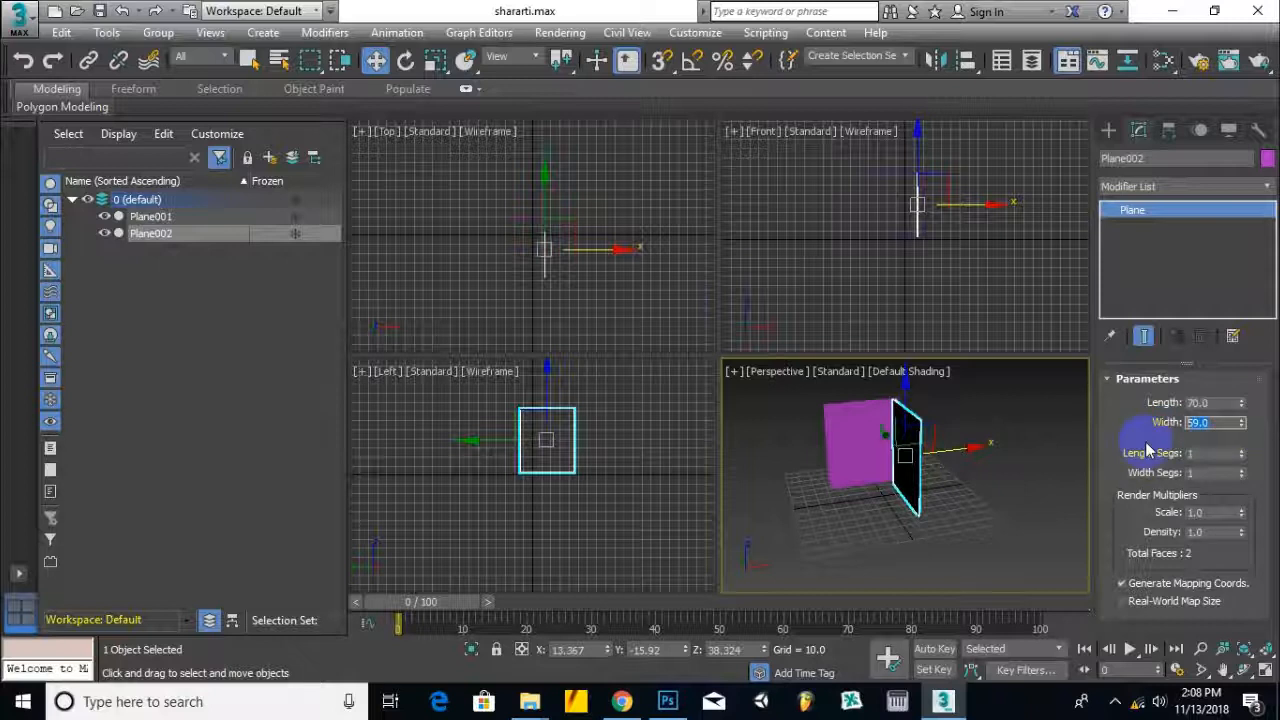
{"action": "key", "text": "Return"}
{"action": "middle_click_drag", "start_coordinate": [930, 470], "coordinate": [897, 470], "text": "alt"}
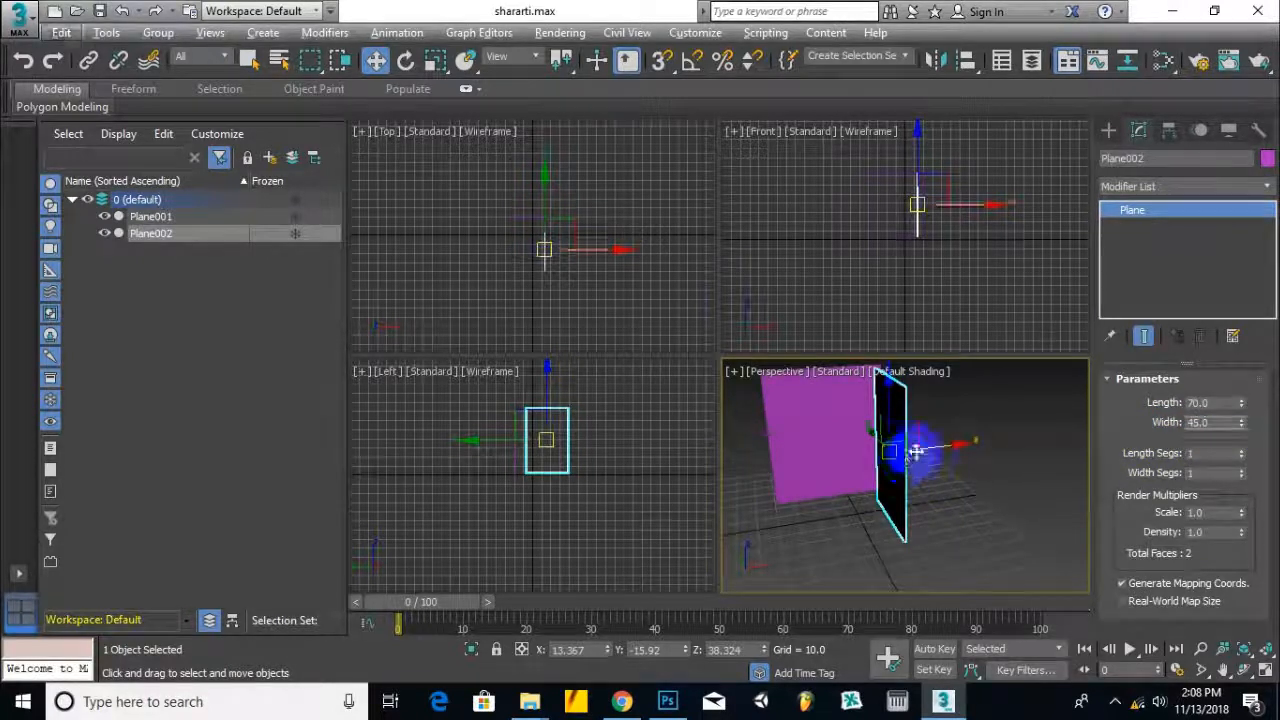
{"action": "left_click", "coordinate": [838, 540]}
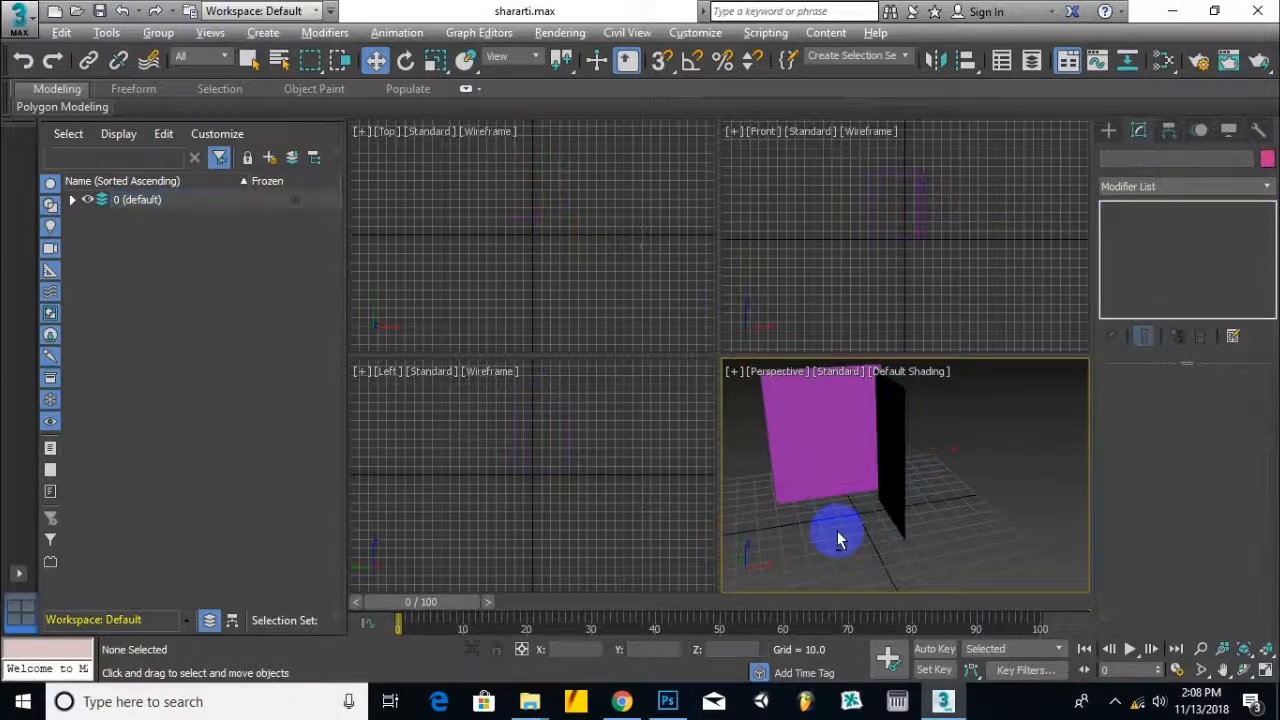
Maximize the perspective view and move the side plane against the front plane's edge, at about X 18.489, Y -3.831
{"action": "key", "text": "alt+w"}
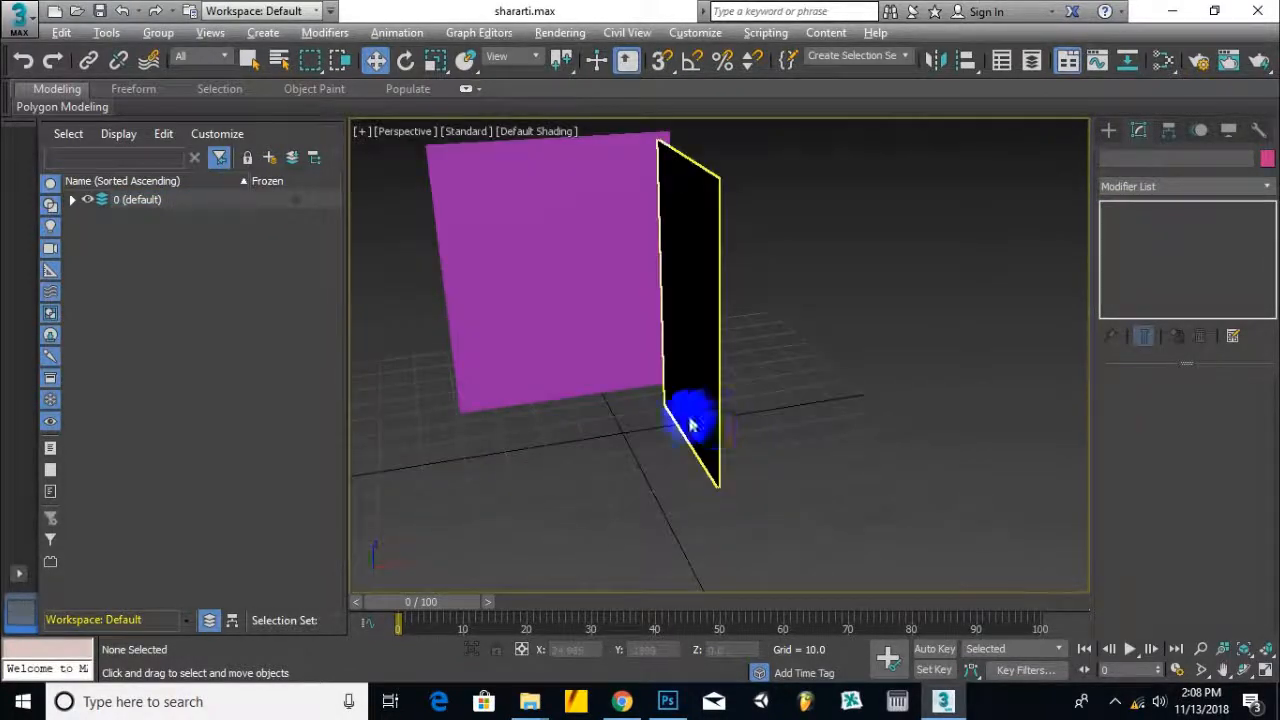
{"action": "scroll", "coordinate": [571, 443], "scroll_direction": "down", "scroll_amount": 3}
{"action": "middle_click_drag", "start_coordinate": [571, 443], "coordinate": [650, 453], "text": "alt"}
{"action": "left_click", "coordinate": [670, 418]}
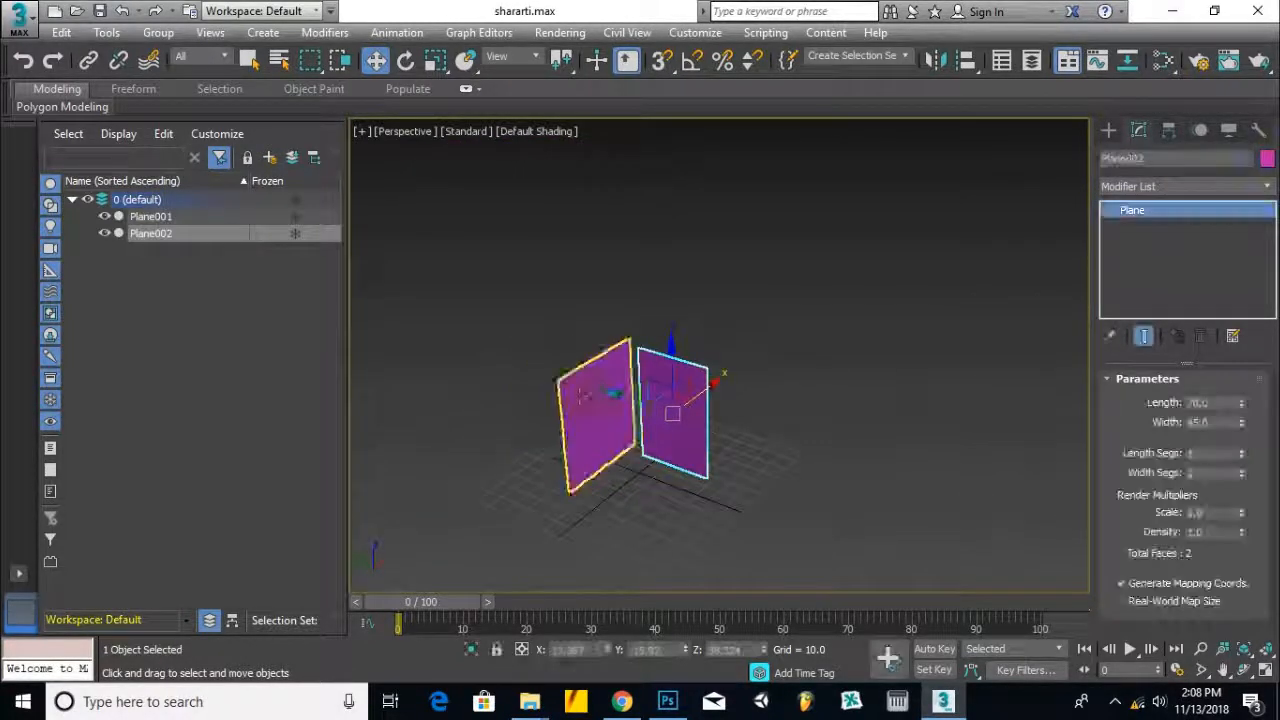
{"action": "scroll", "coordinate": [612, 398], "scroll_direction": "up", "scroll_amount": 4}
{"action": "left_click_drag", "start_coordinate": [706, 420], "coordinate": [667, 420]}
{"action": "left_click_drag", "start_coordinate": [749, 399], "coordinate": [782, 400]}
{"action": "scroll", "coordinate": [782, 400], "scroll_direction": "down", "scroll_amount": 5}
{"action": "middle_click_drag", "start_coordinate": [820, 465], "coordinate": [689, 377], "text": "alt"}
{"action": "scroll", "coordinate": [742, 394], "scroll_direction": "up", "scroll_amount": 5}
Open the Slate Material Editor, close its parameter editor, and add an Arch & Design material to the view
{"action": "key", "text": "m"}
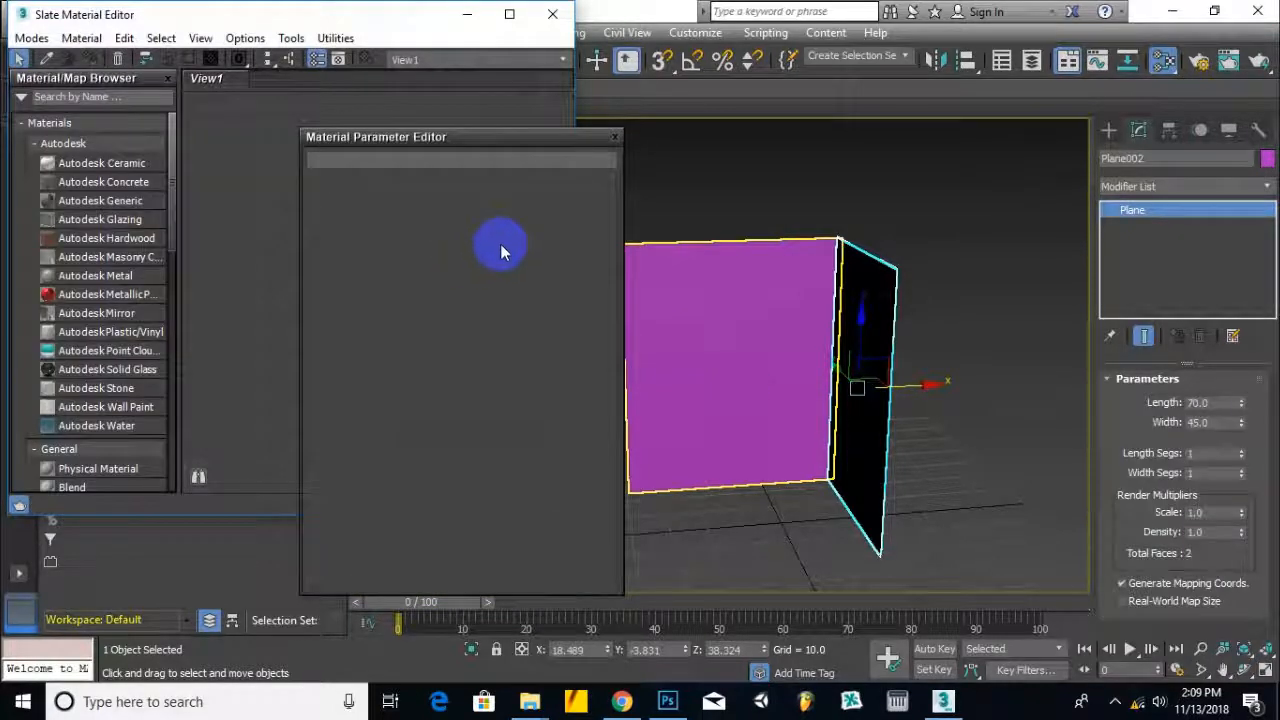
{"action": "left_click", "coordinate": [616, 138]}
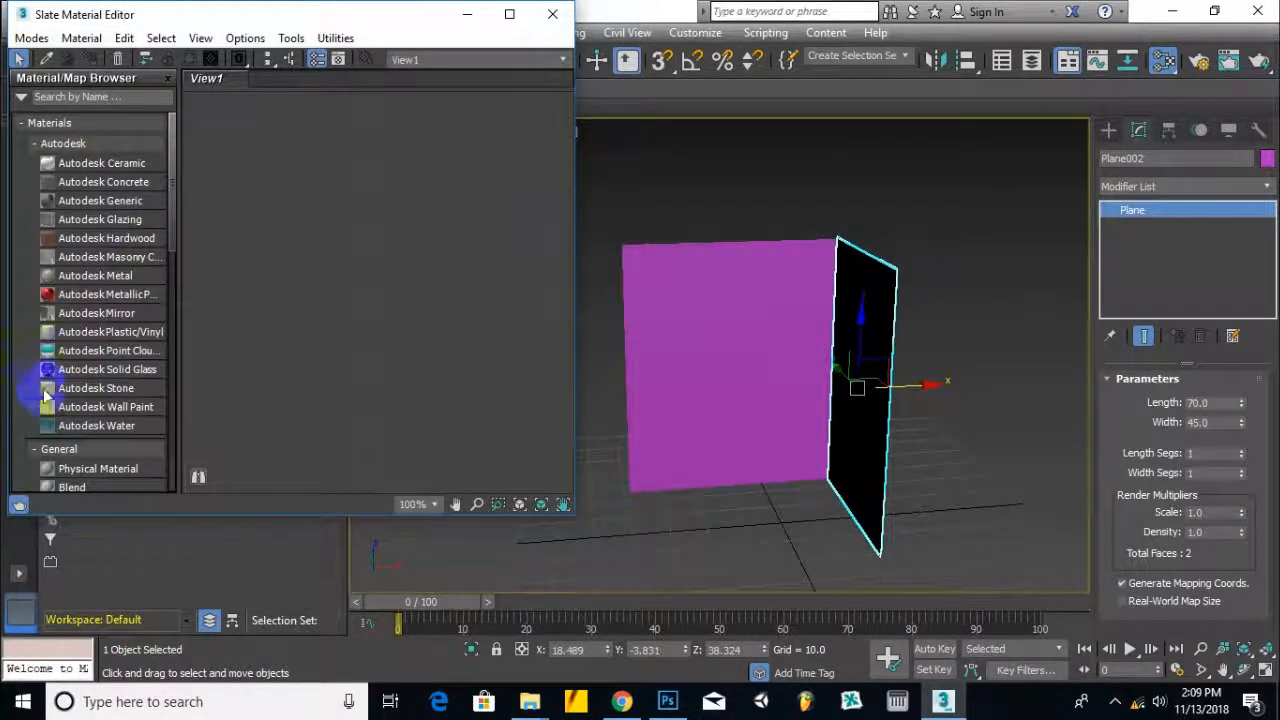
{"action": "scroll", "coordinate": [48, 395], "scroll_direction": "down", "scroll_amount": 10}
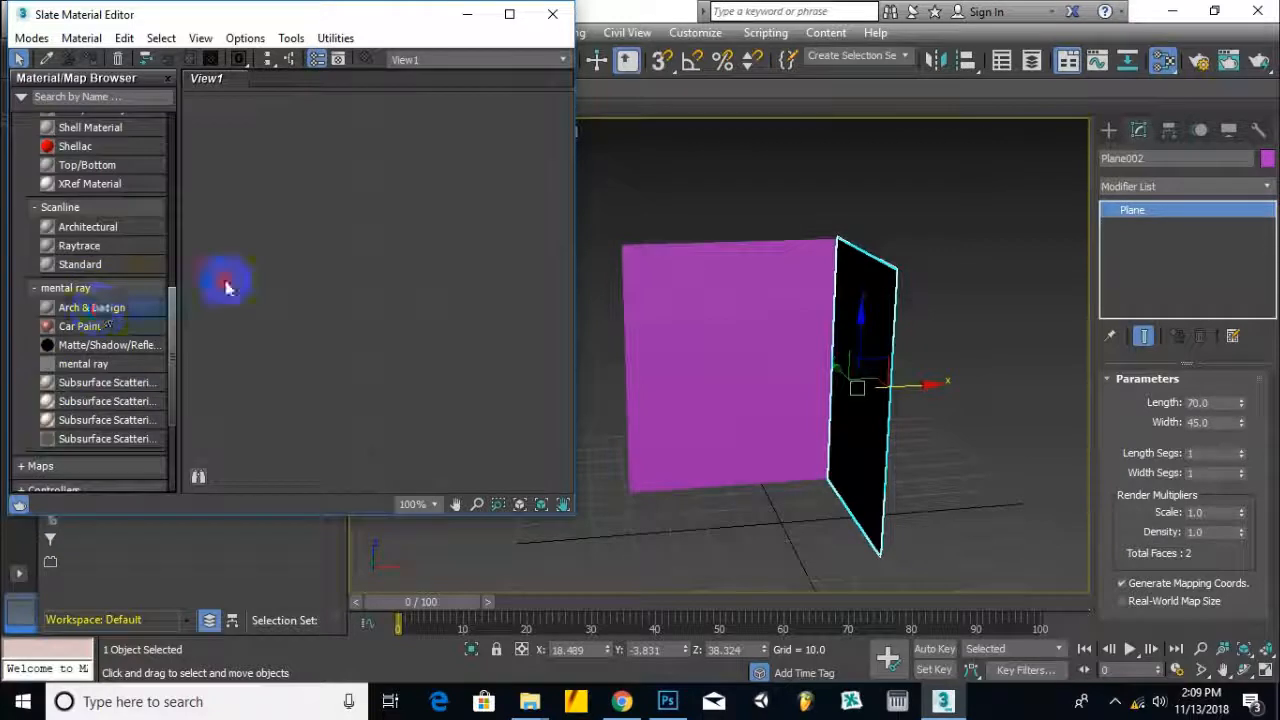
{"action": "left_click_drag", "start_coordinate": [99, 308], "coordinate": [326, 210]}
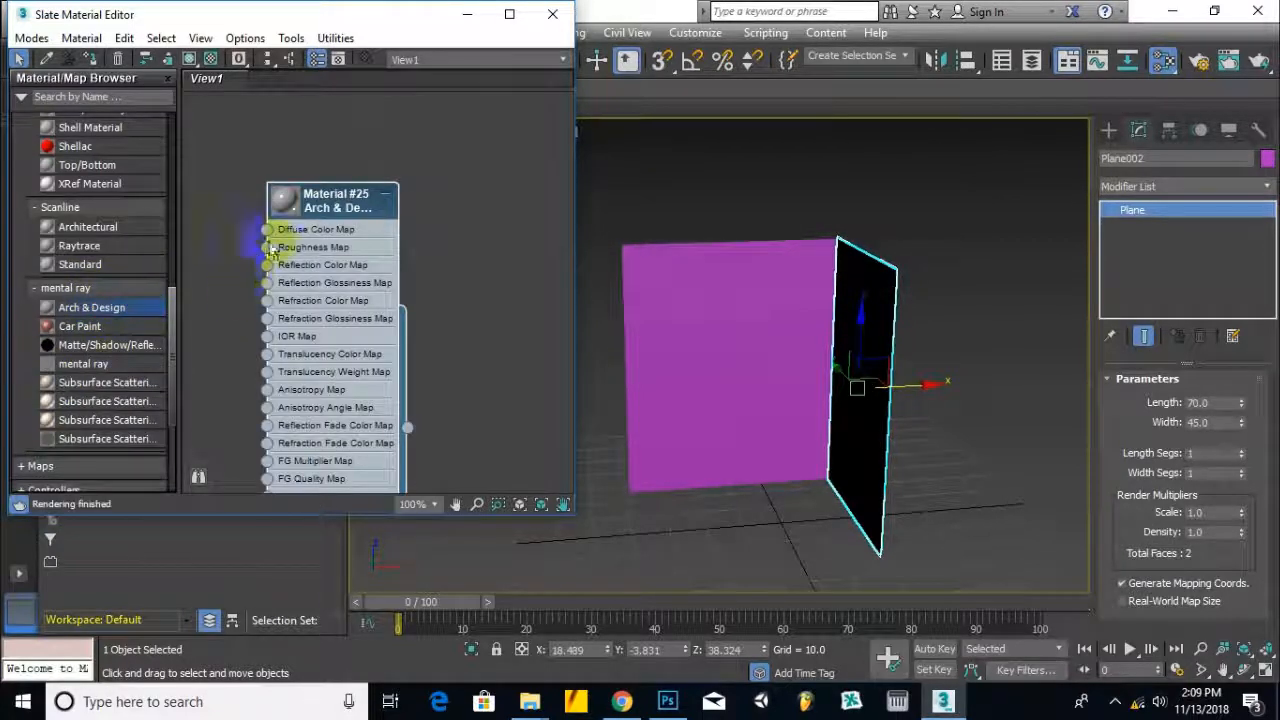
Connect a Bitmap map using frontreference.jpg to the material's Diffuse Color Map
{"action": "left_click_drag", "start_coordinate": [252, 270], "coordinate": [245, 278]}
{"action": "mouse_move", "coordinate": [286, 317]}
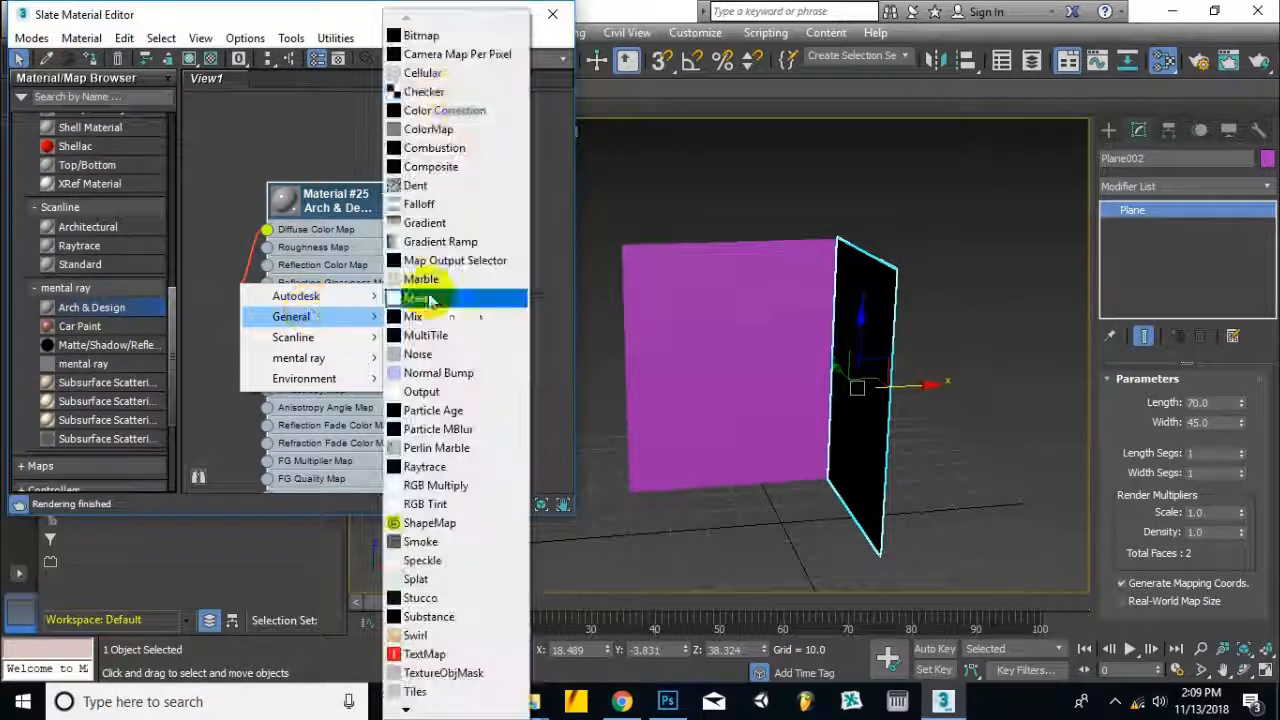
{"action": "left_click", "coordinate": [440, 36]}
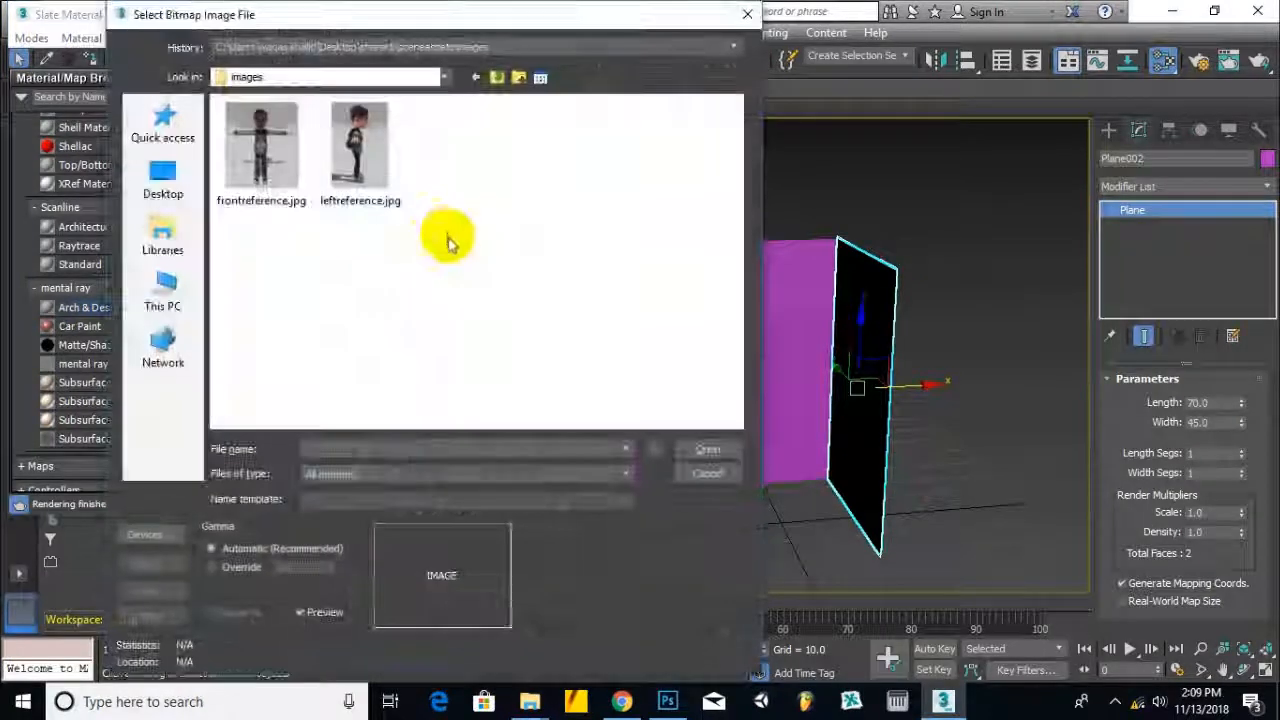
{"action": "left_click", "coordinate": [262, 166]}
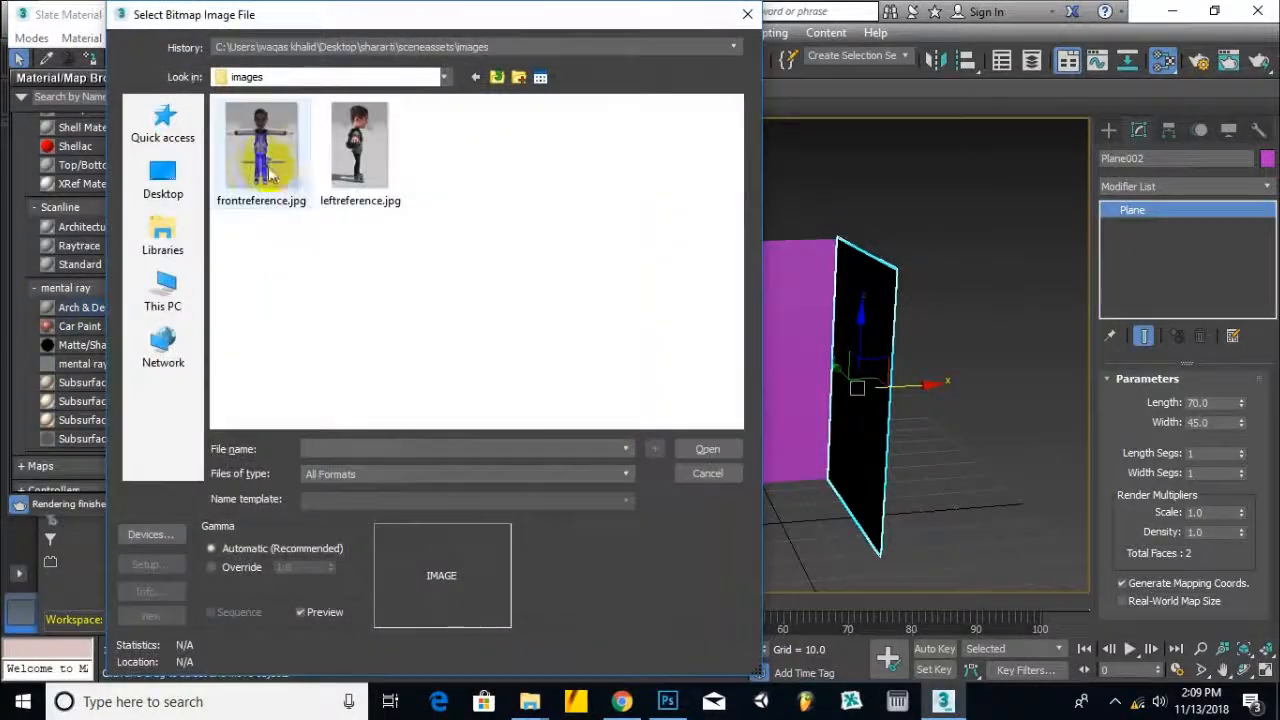
{"action": "double_click", "coordinate": [262, 166]}
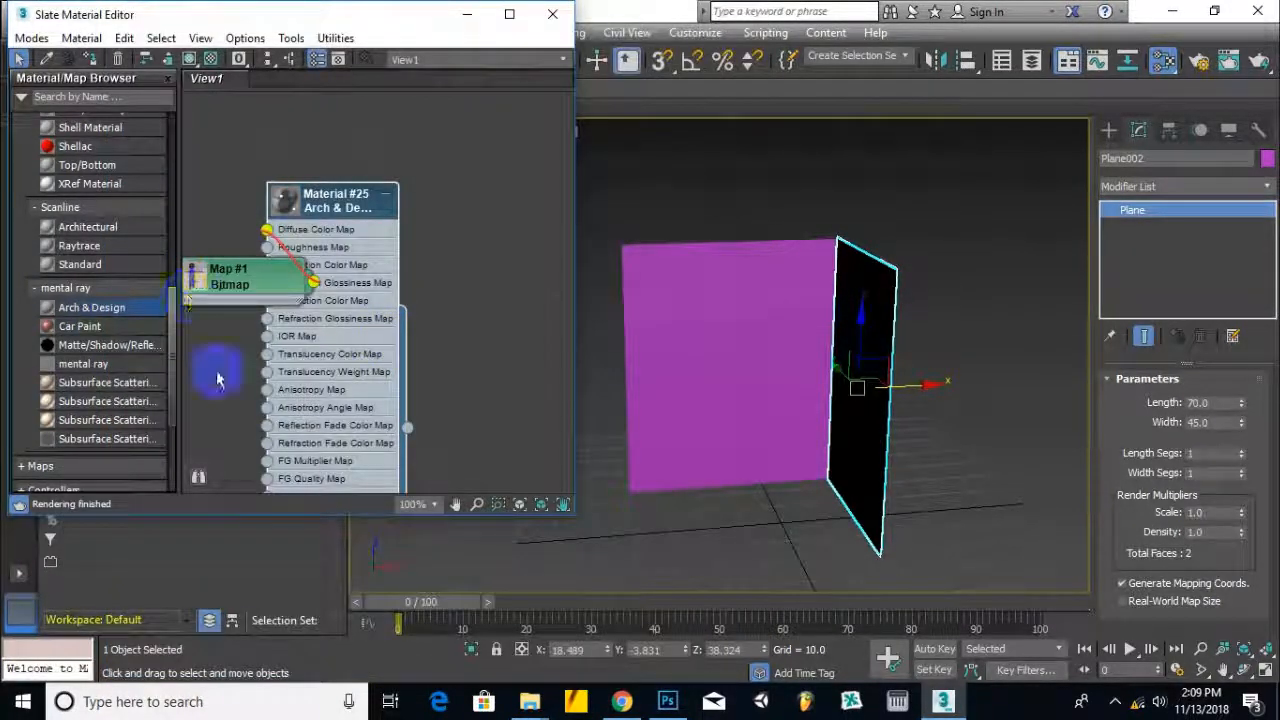
Assign the front reference material to the front plane and show it shaded in the viewport
{"action": "left_click_drag", "start_coordinate": [407, 427], "coordinate": [707, 330]}
{"action": "right_click", "coordinate": [330, 200]}
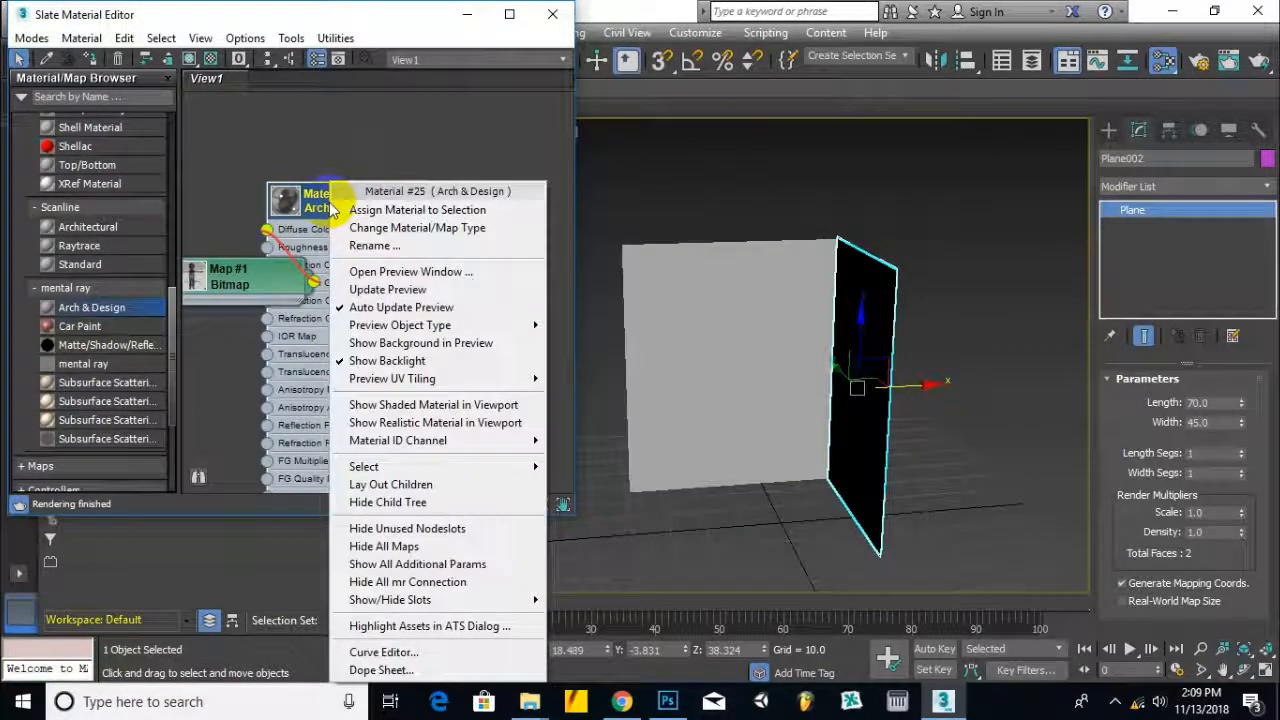
{"action": "left_click", "coordinate": [440, 410]}
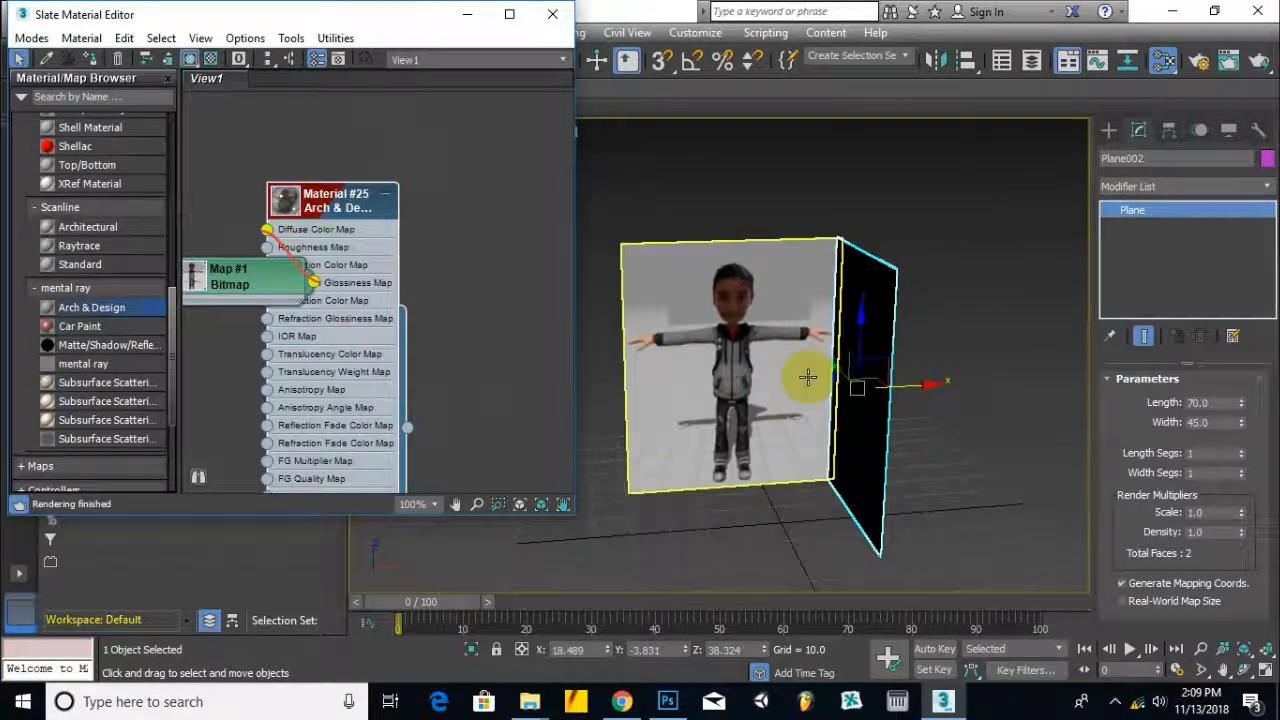
Add a second Arch & Design material with leftreference.jpg as the bitmap in its Diffuse Color Map
{"action": "middle_click_drag", "start_coordinate": [802, 383], "coordinate": [894, 389], "text": "alt"}
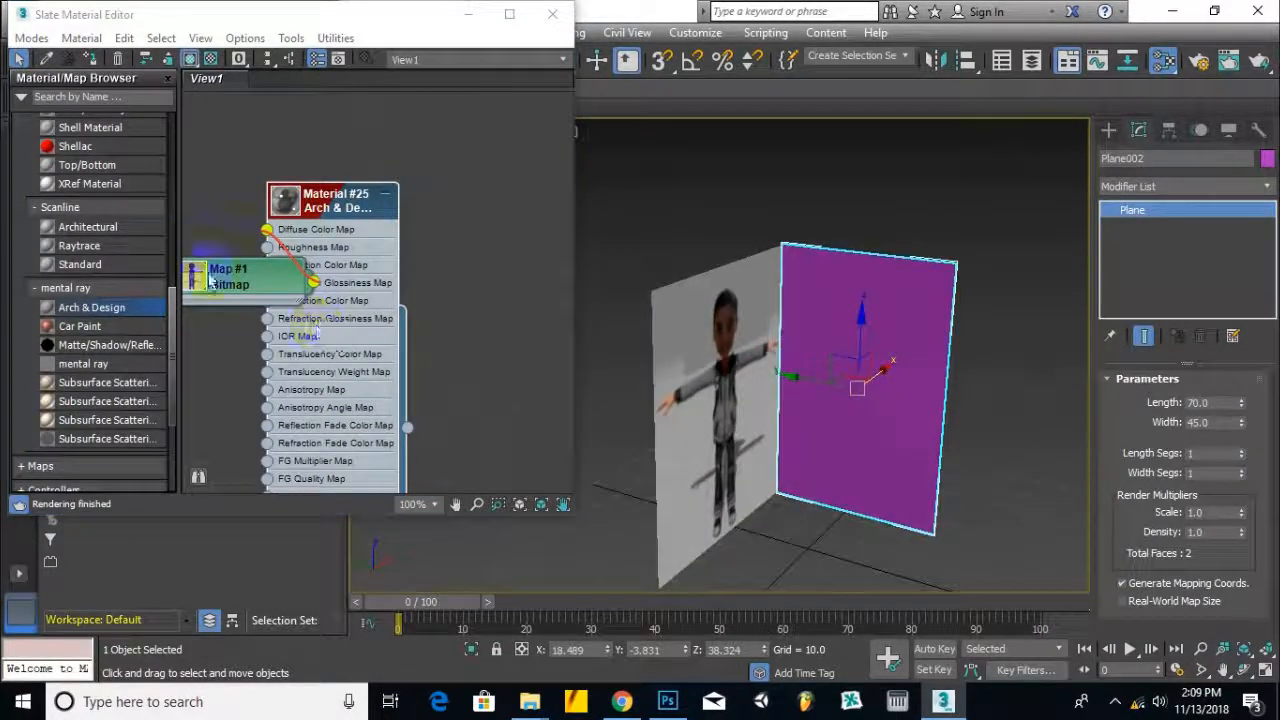
{"action": "left_click_drag", "start_coordinate": [133, 308], "coordinate": [464, 252]}
{"action": "mouse_move", "coordinate": [513, 281]}
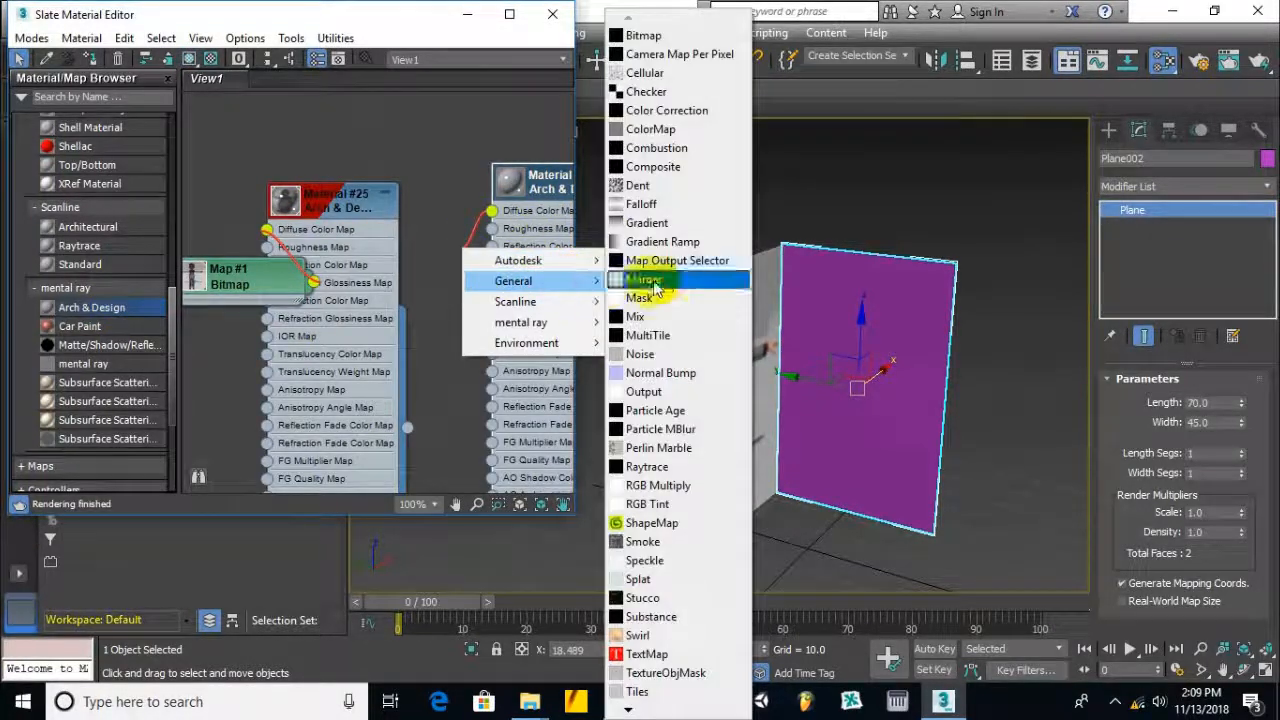
{"action": "left_click", "coordinate": [661, 41]}
{"action": "double_click", "coordinate": [362, 160]}
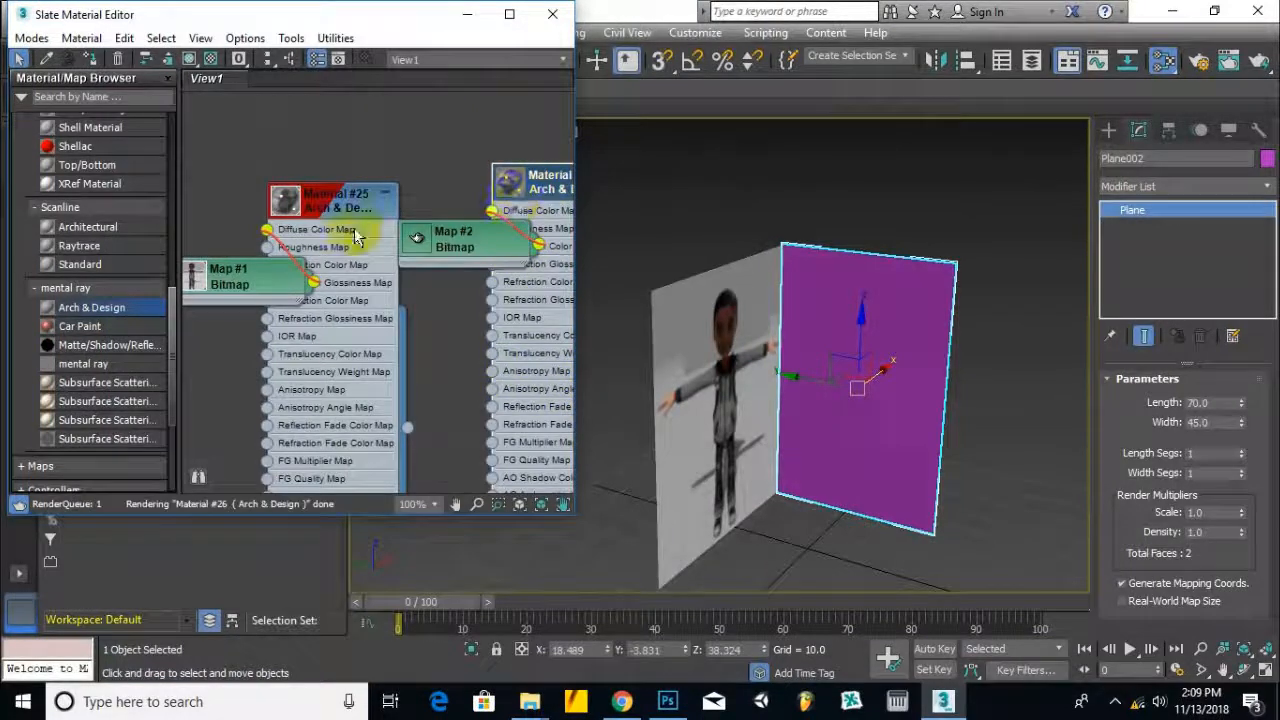
Assign the left reference material to the side plane and show it shaded in the viewport
{"action": "scroll", "coordinate": [425, 300], "scroll_direction": "down", "scroll_amount": 2}
{"action": "middle_click_drag", "start_coordinate": [426, 293], "coordinate": [240, 275]}
{"action": "left_click_drag", "start_coordinate": [401, 361], "coordinate": [410, 359]}
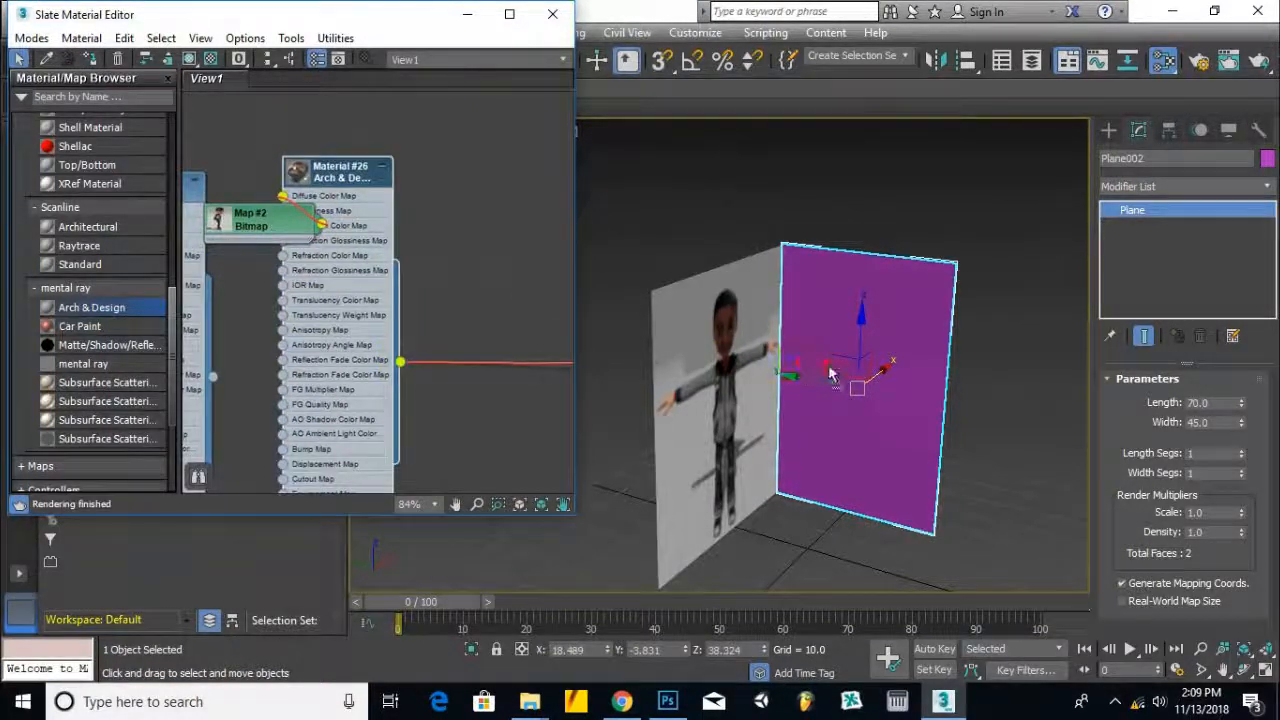
{"action": "left_click_drag", "start_coordinate": [830, 375], "coordinate": [832, 376]}
{"action": "right_click", "coordinate": [345, 180]}
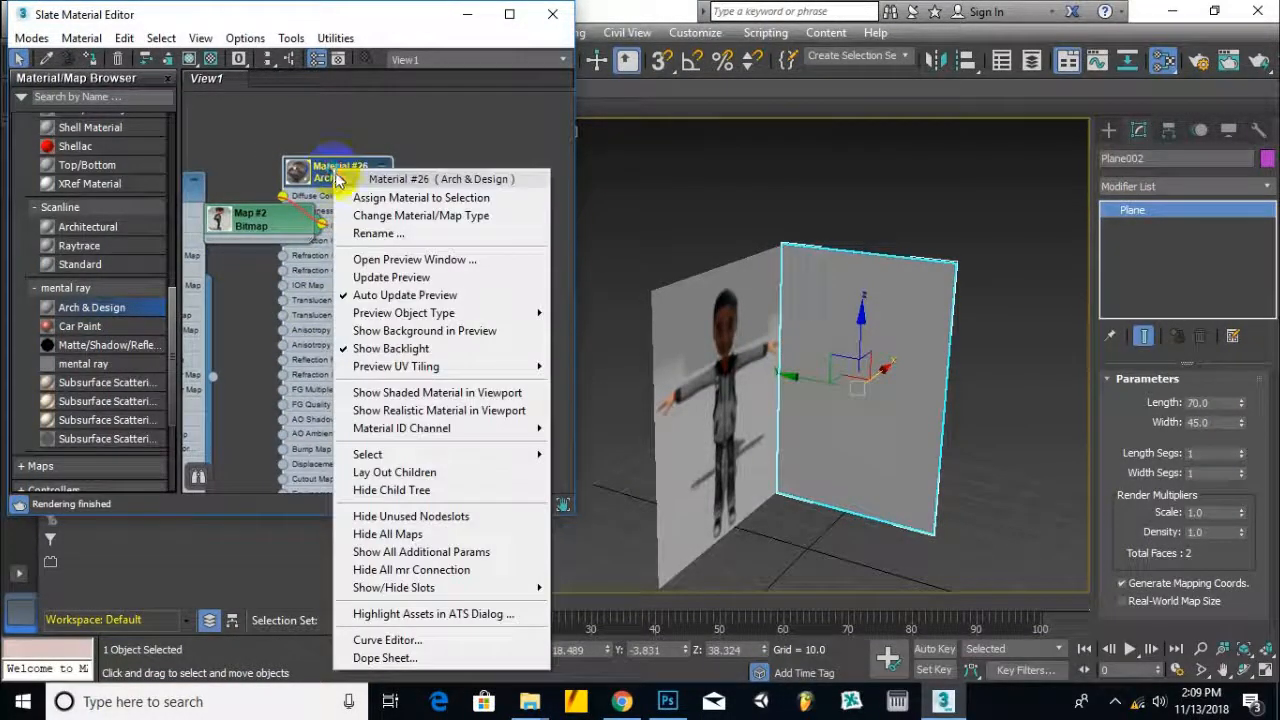
{"action": "left_click", "coordinate": [415, 393]}
{"action": "scroll", "coordinate": [886, 298], "scroll_direction": "down", "scroll_amount": 5}
{"action": "mouse_move", "coordinate": [978, 380]}
{"action": "middle_mouse_down", "text": "alt"}
{"action": "mouse_move", "coordinate": [785, 426]}
{"action": "mouse_move", "coordinate": [966, 391]}
{"action": "middle_mouse_up", "text": "alt"}
{"action": "scroll", "coordinate": [887, 316], "scroll_direction": "up", "scroll_amount": 6}
{"action": "middle_click_drag", "start_coordinate": [887, 316], "coordinate": [875, 338], "text": "alt"}
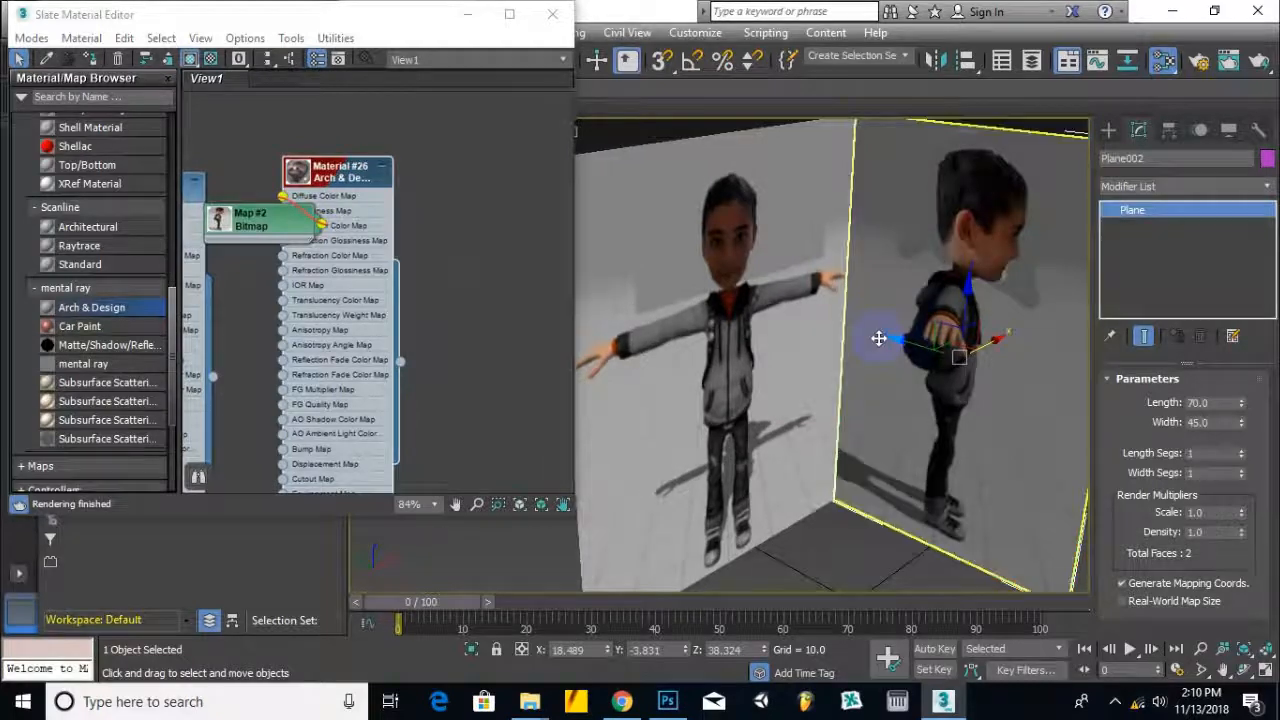
Check the textured left reference plane beside the front one and close the Slate Material Editor
{"action": "scroll", "coordinate": [902, 341], "scroll_direction": "down", "scroll_amount": 5}
{"action": "mouse_move", "coordinate": [857, 337]}
{"action": "middle_mouse_down", "text": "alt"}
{"action": "mouse_move", "coordinate": [909, 363]}
{"action": "mouse_move", "coordinate": [860, 340]}
{"action": "middle_mouse_up", "text": "alt"}
{"action": "scroll", "coordinate": [838, 328], "scroll_direction": "up", "scroll_amount": 4}
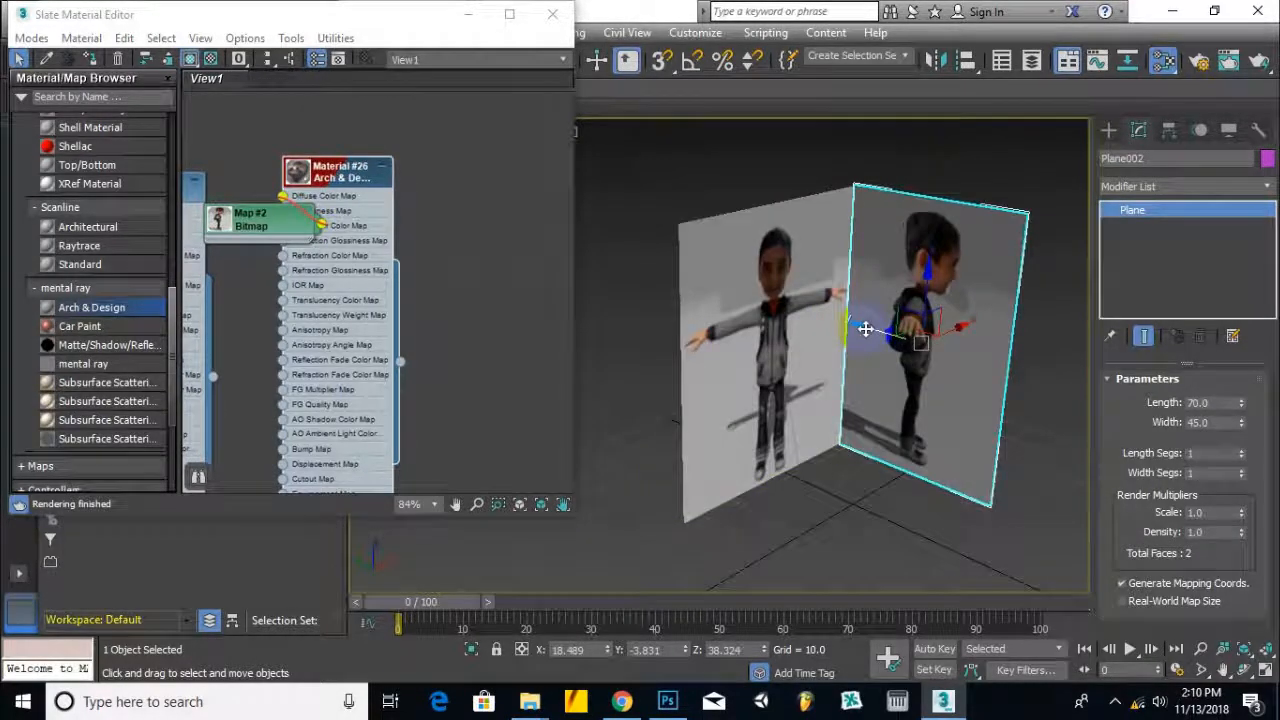
{"action": "middle_click_drag", "start_coordinate": [861, 328], "coordinate": [714, 337], "text": "alt"}
{"action": "left_click", "coordinate": [552, 14]}
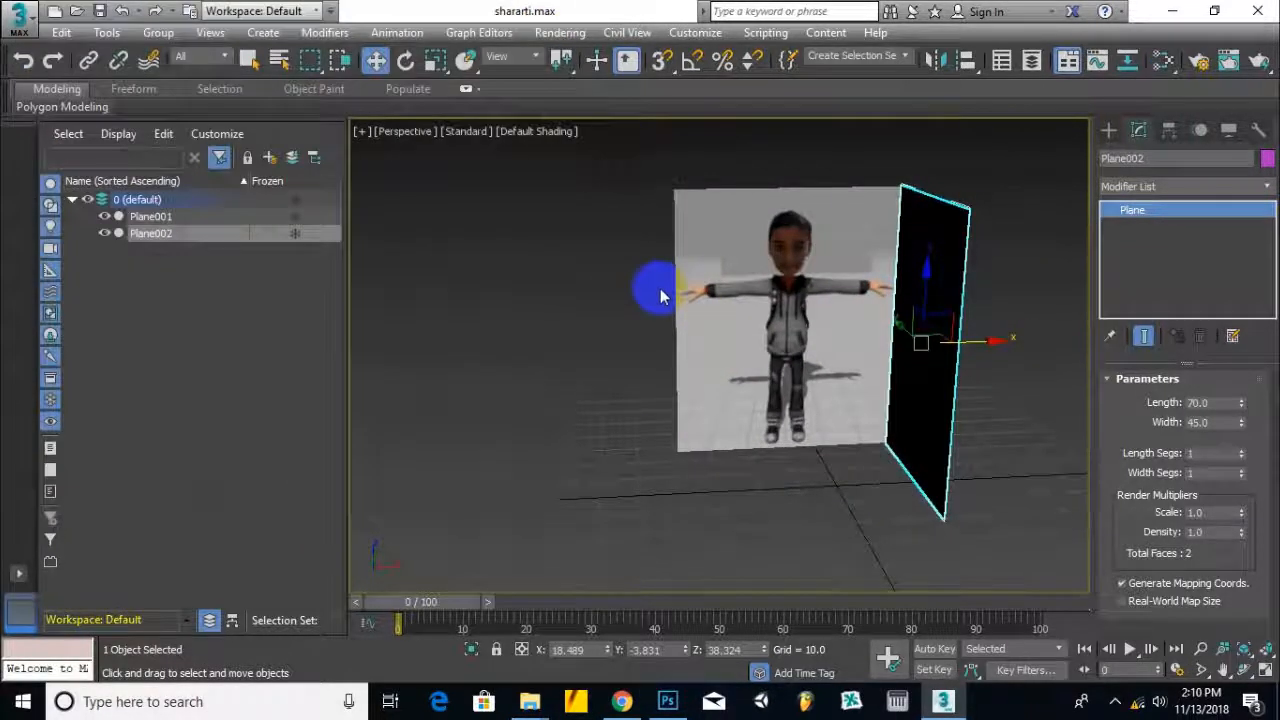
Examine the front and left reference planes in perspective, comparing the character's head, arms and feet on the two images
{"action": "middle_click_drag", "start_coordinate": [655, 290], "coordinate": [797, 287], "text": "alt"}
{"action": "scroll", "coordinate": [783, 288], "scroll_direction": "up", "scroll_amount": 5}
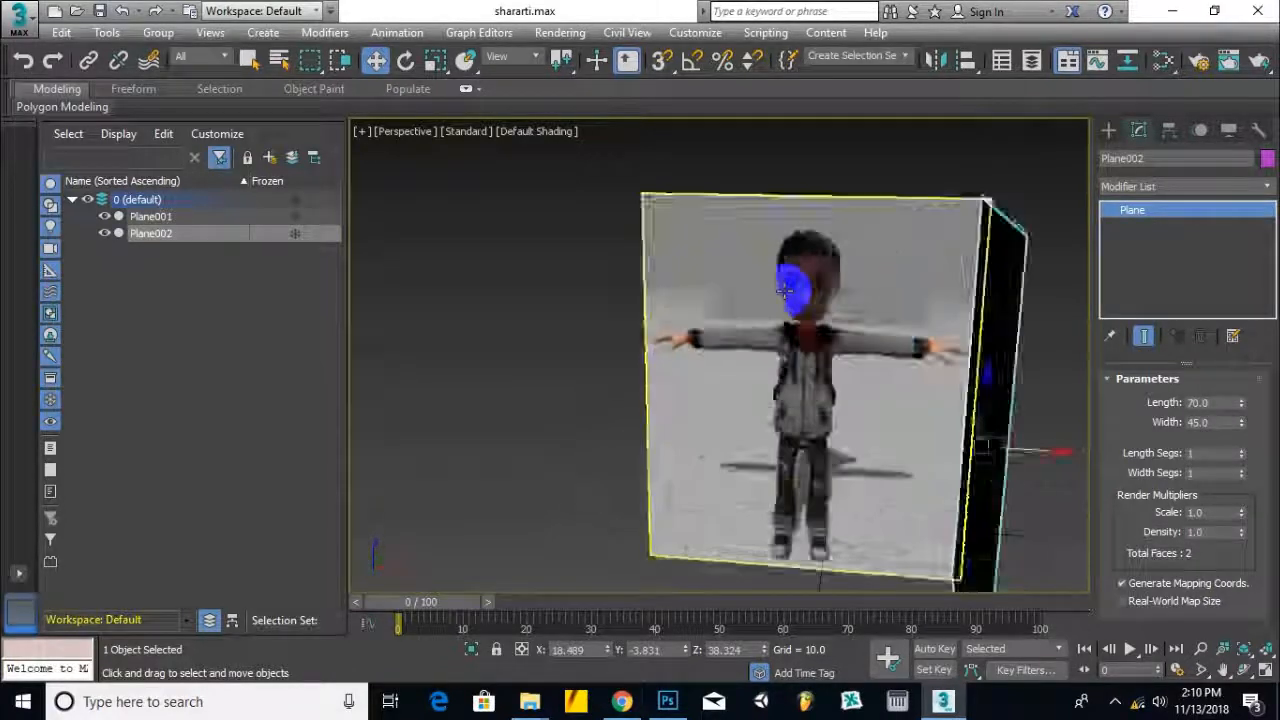
{"action": "scroll", "coordinate": [815, 300], "scroll_direction": "up", "scroll_amount": 5}
{"action": "scroll", "coordinate": [805, 295], "scroll_direction": "down", "scroll_amount": 5}
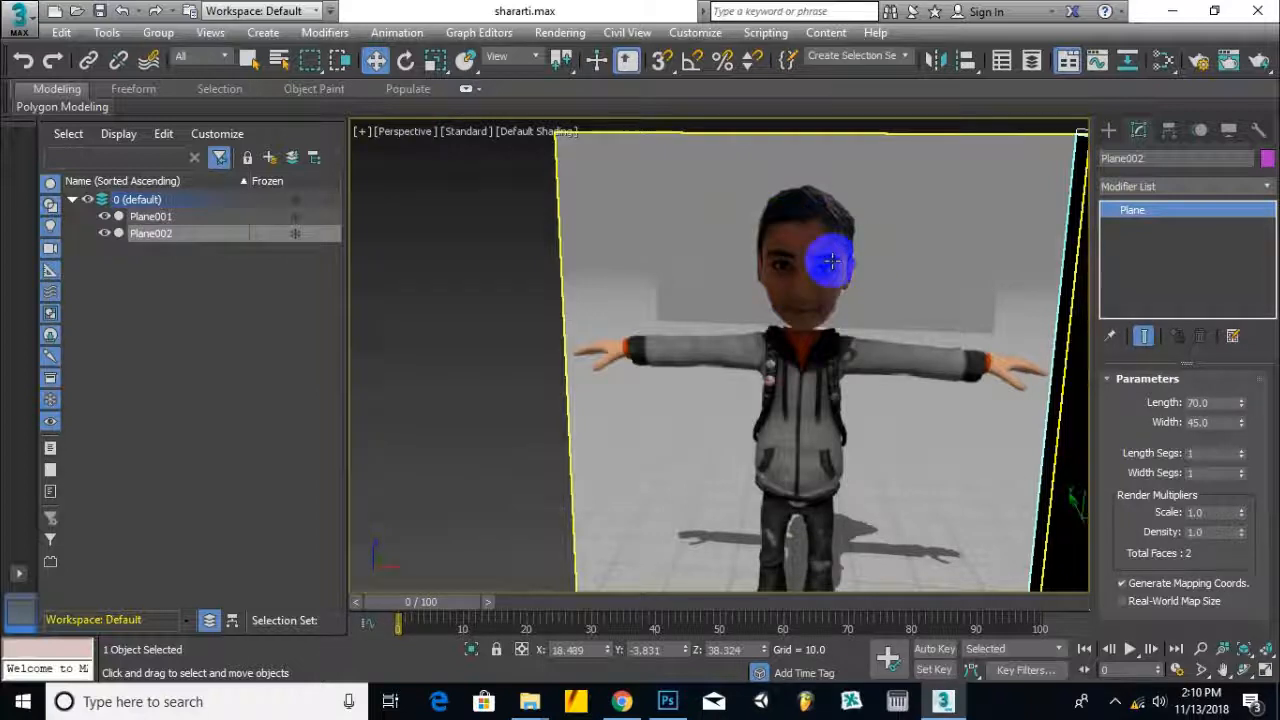
{"action": "middle_click_drag", "start_coordinate": [935, 537], "coordinate": [855, 380], "text": "alt"}
{"action": "middle_click_drag", "start_coordinate": [835, 487], "coordinate": [625, 340], "text": "alt"}
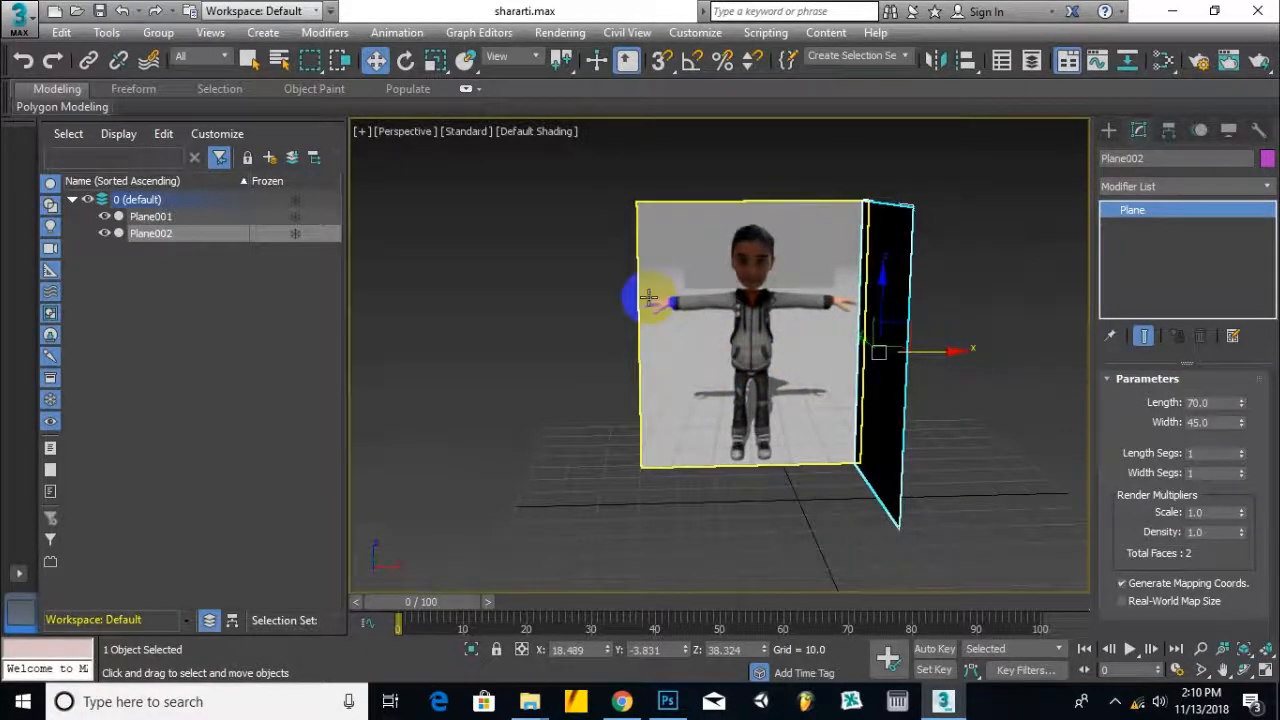
{"action": "middle_click_drag", "start_coordinate": [568, 314], "coordinate": [594, 306], "text": "alt"}
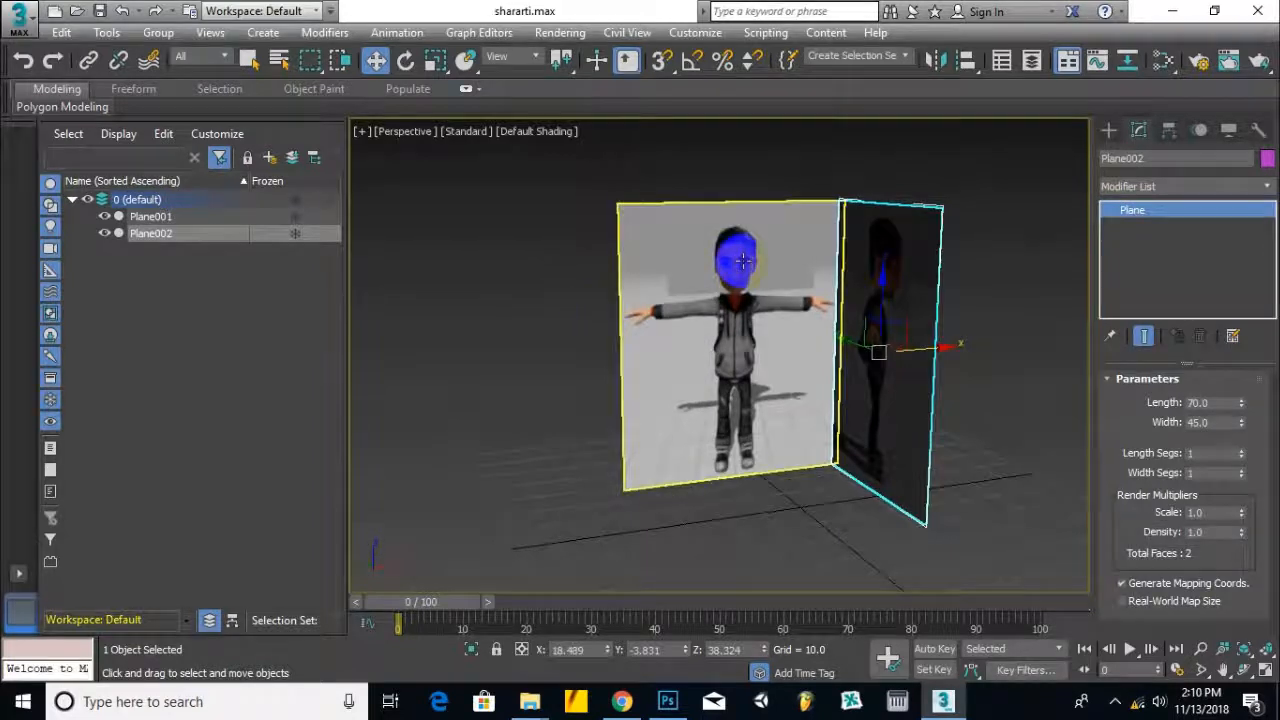
{"action": "scroll", "coordinate": [738, 232], "scroll_direction": "up", "scroll_amount": 3}
{"action": "middle_click_drag", "start_coordinate": [789, 474], "coordinate": [708, 278], "text": "alt"}
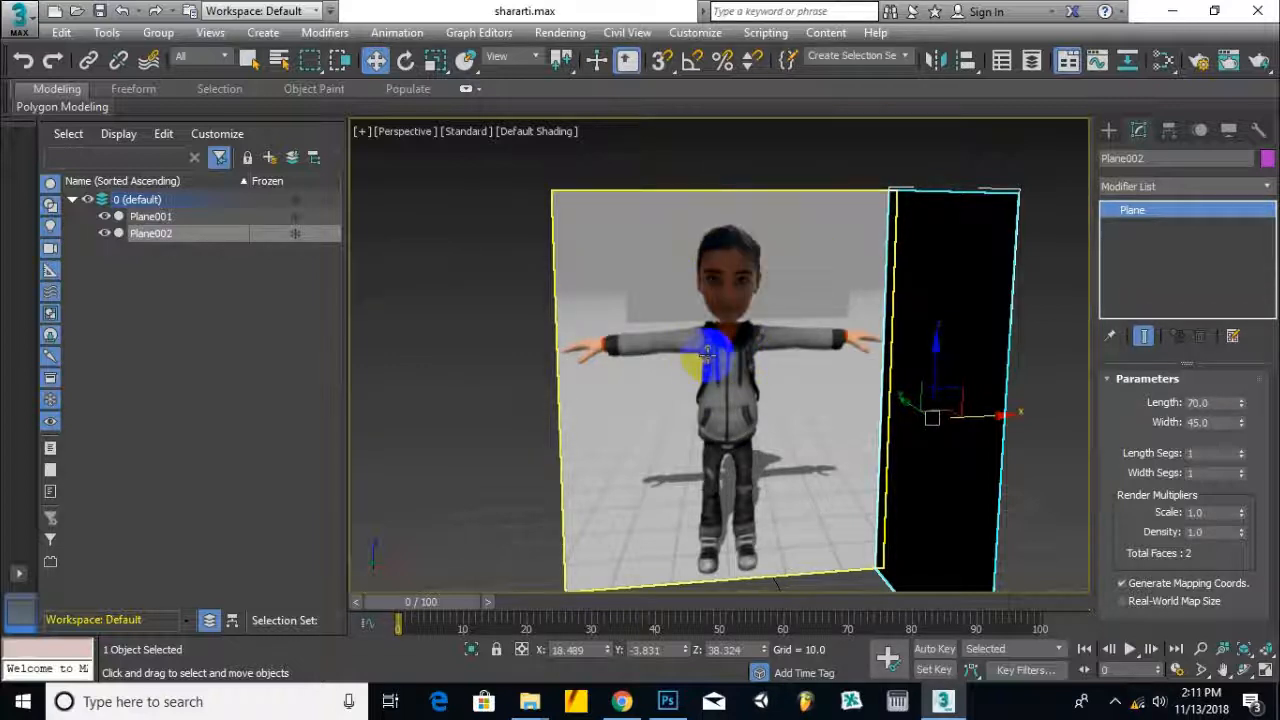
{"action": "middle_click_drag", "start_coordinate": [709, 248], "coordinate": [687, 364], "text": "alt"}
{"action": "scroll", "coordinate": [668, 350], "scroll_direction": "down", "scroll_amount": 5}
{"action": "scroll", "coordinate": [651, 354], "scroll_direction": "up", "scroll_amount": 5}
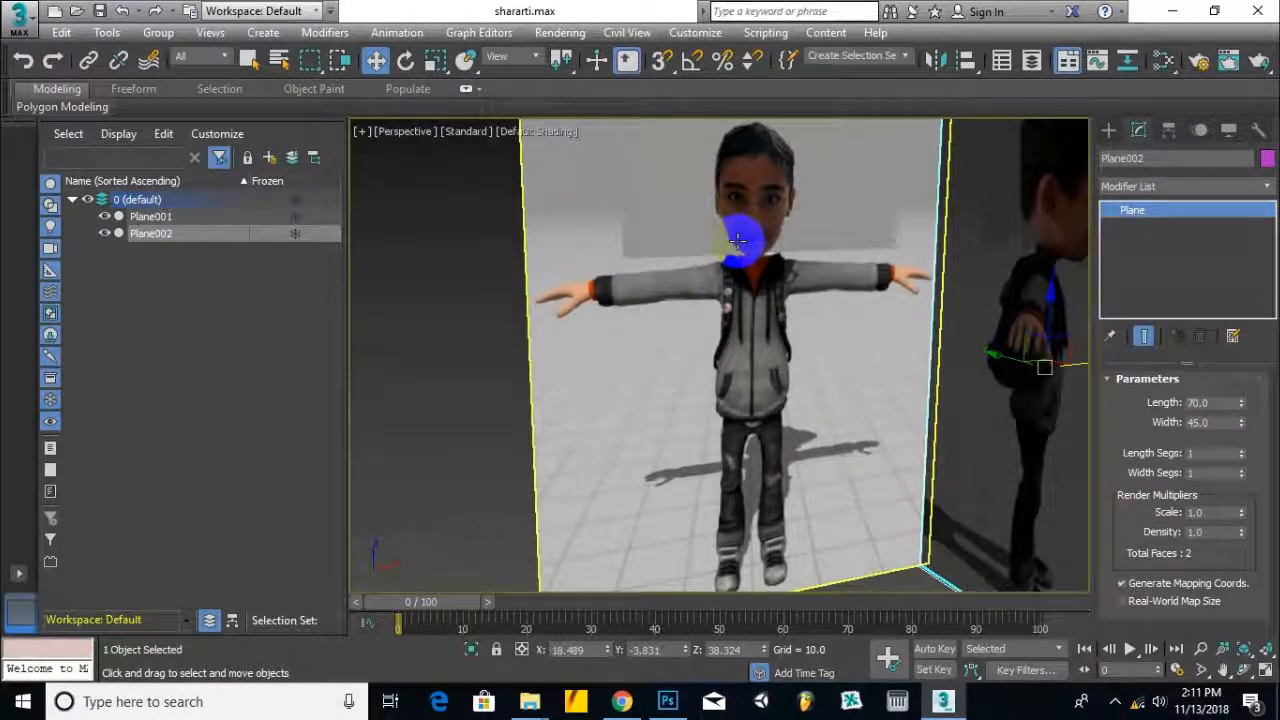
{"action": "scroll", "coordinate": [737, 242], "scroll_direction": "down", "scroll_amount": 3}
{"action": "middle_click_drag", "start_coordinate": [740, 258], "coordinate": [687, 291], "text": "alt"}
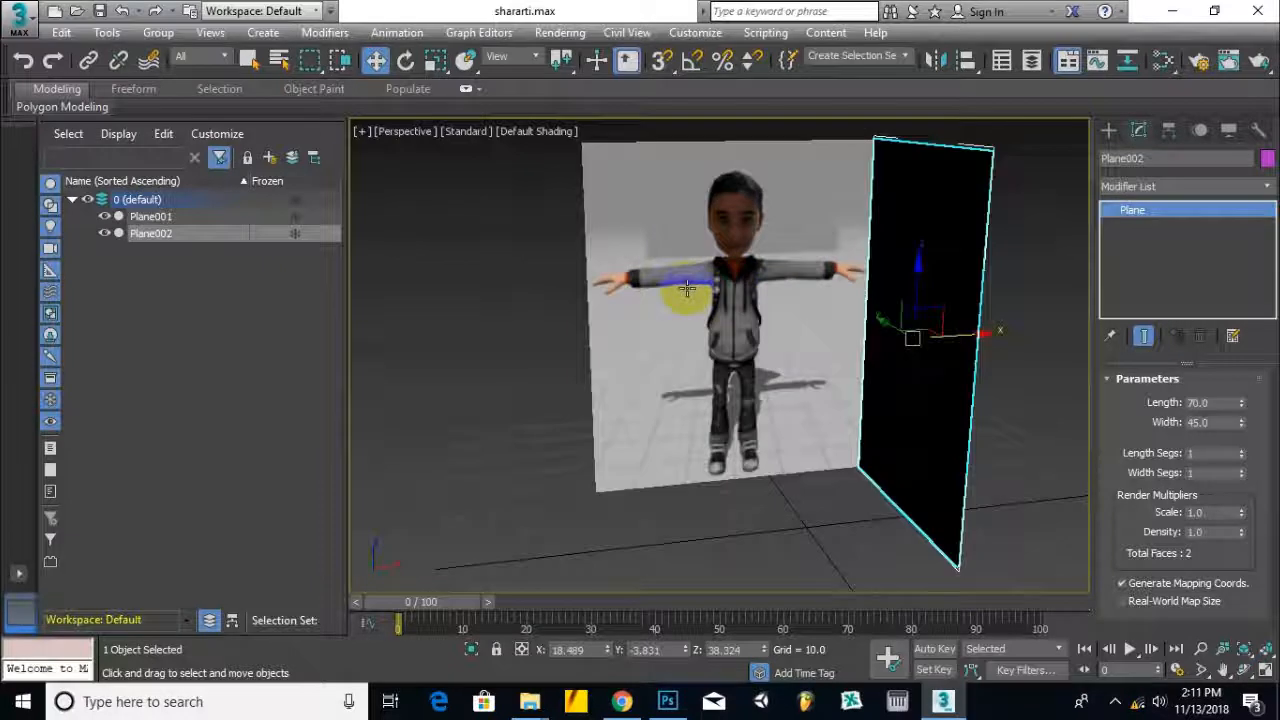